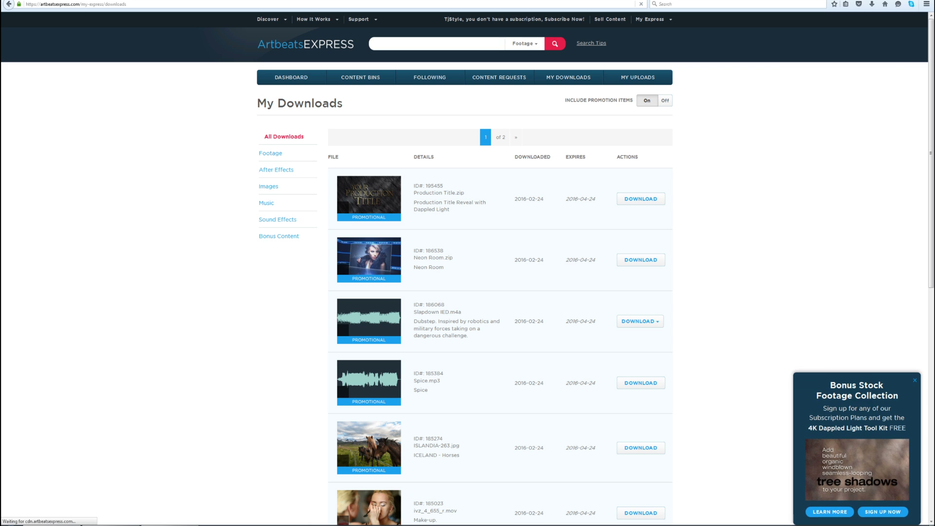
- Look through the promotional files offered on the My Downloads page
scroll(932, 359, down, 10)
scroll(932, 360, up, 20)
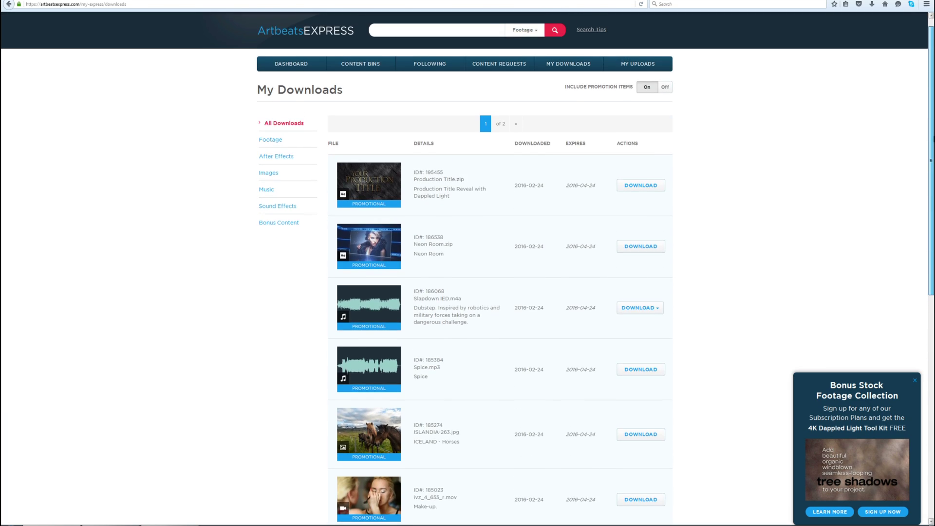
scroll(933, 360, down, 20)
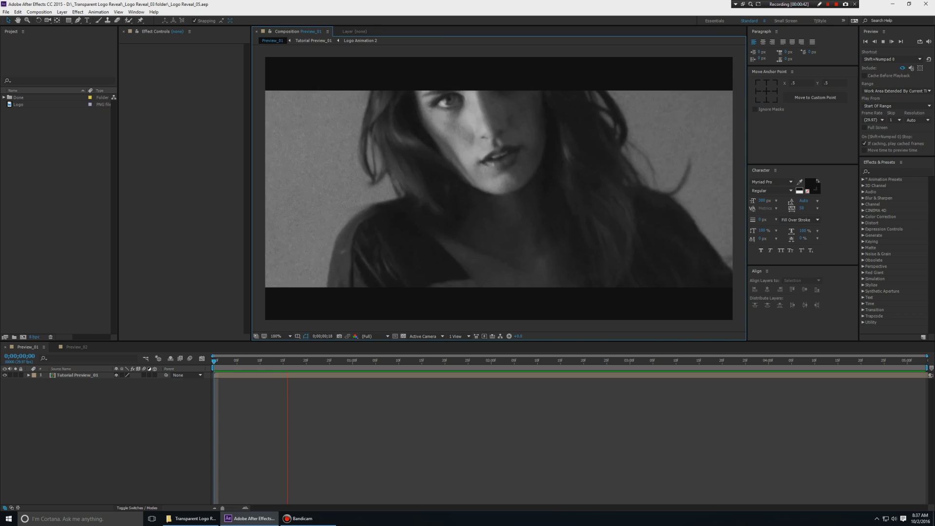
- Play back the finished logo reveals in the Preview_02 and Preview_01 compositions
click(77, 346)
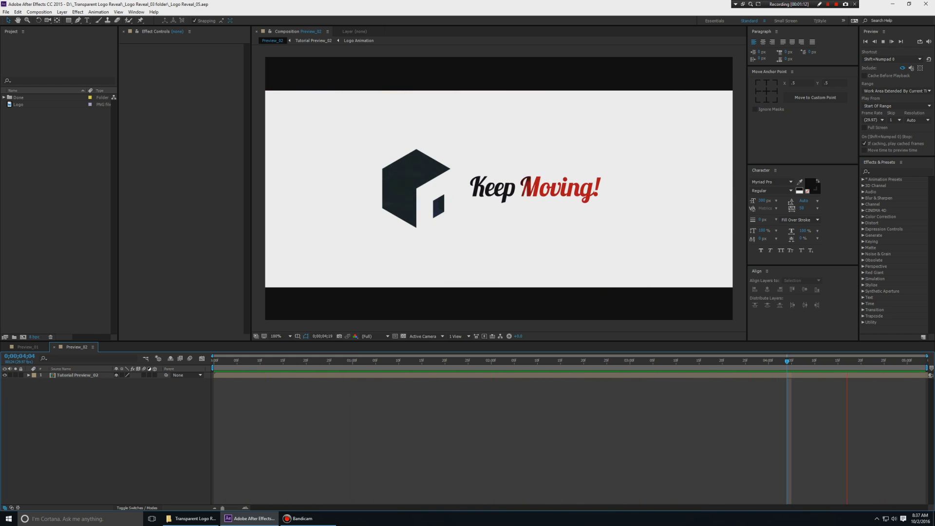
key(space)
key(space)
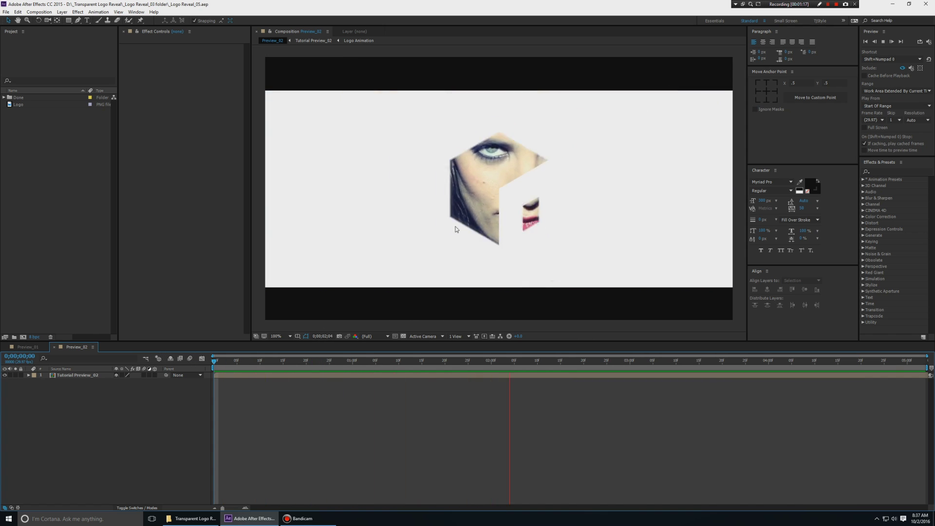
click(542, 361)
key(space)
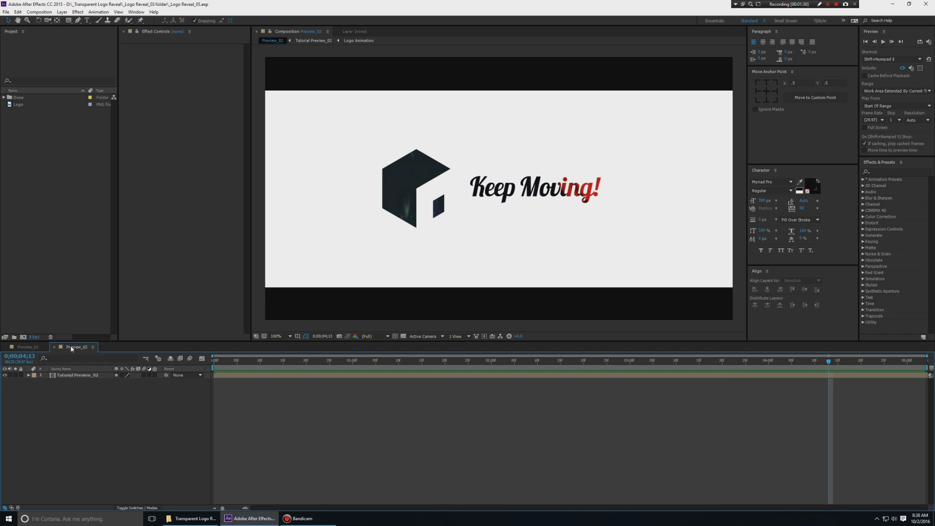
click(33, 347)
key(space)
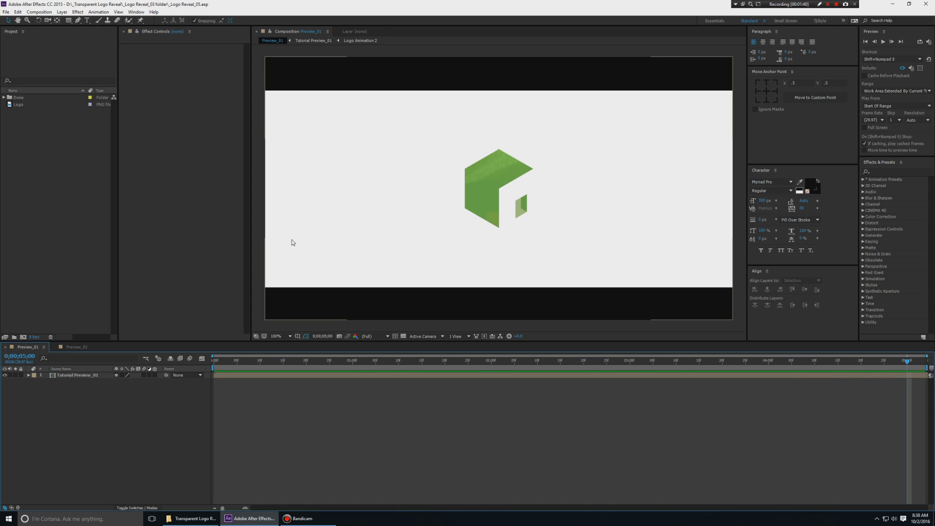
- Create a composition named _Main with the HDV/HDTV 720 29.97 preset and a duration of 0;00;06;00
right_click(63, 190)
click(93, 194)
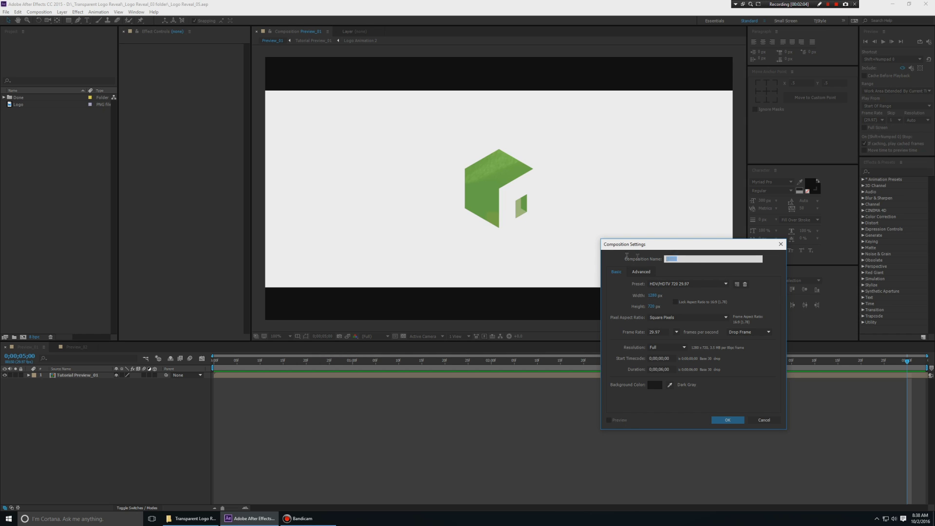
click(728, 423)
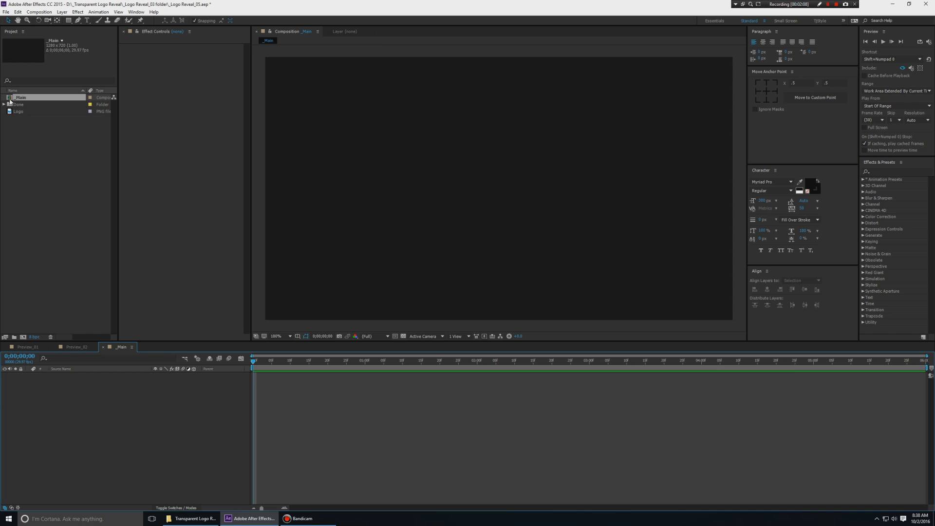
- Add the MIKAHFW13HDmp4.mp4 footage from the Done folder to the _Main composition as a layer
click(9, 104)
click(4, 105)
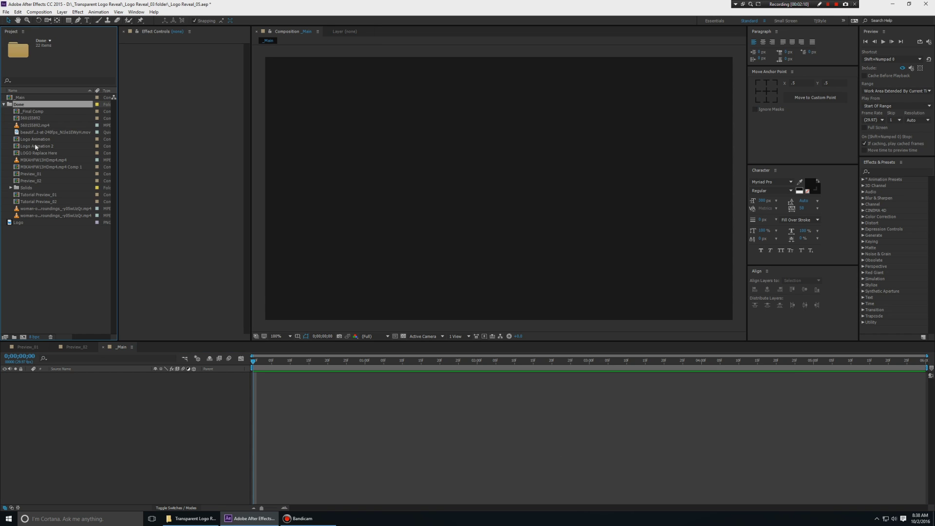
drag(37, 161, 97, 422)
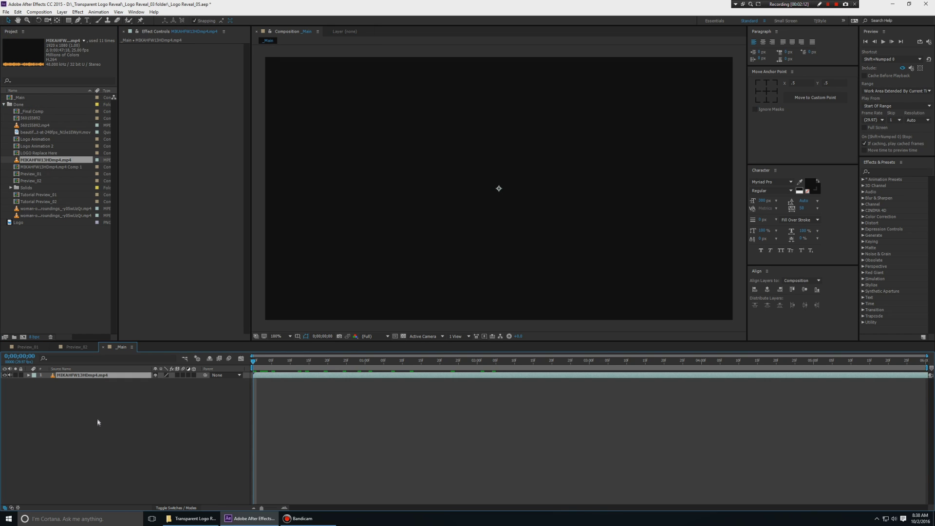
click(4, 104)
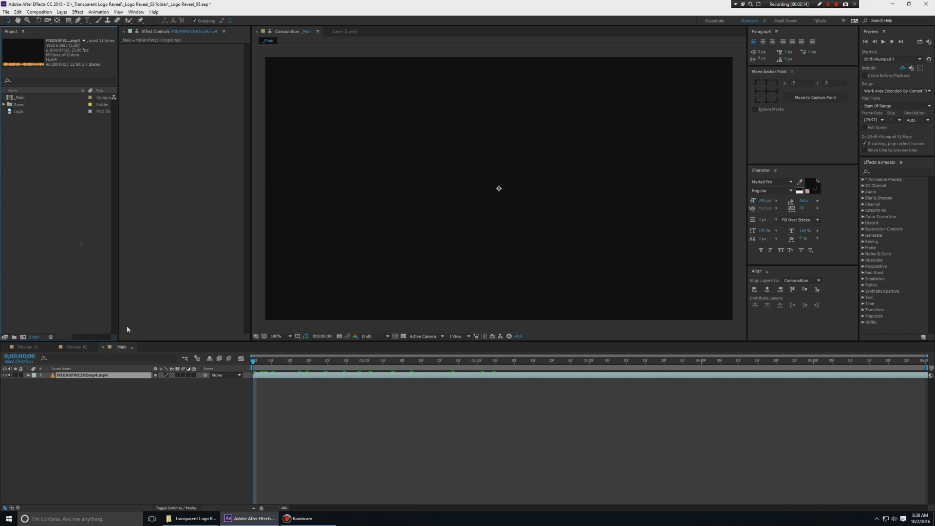
- Open Tutorial Preview_02 from Preview_02, followed by its nested MIKAHFW13HDmp4.mp4 Comp 1
scroll(118, 349, up, 1)
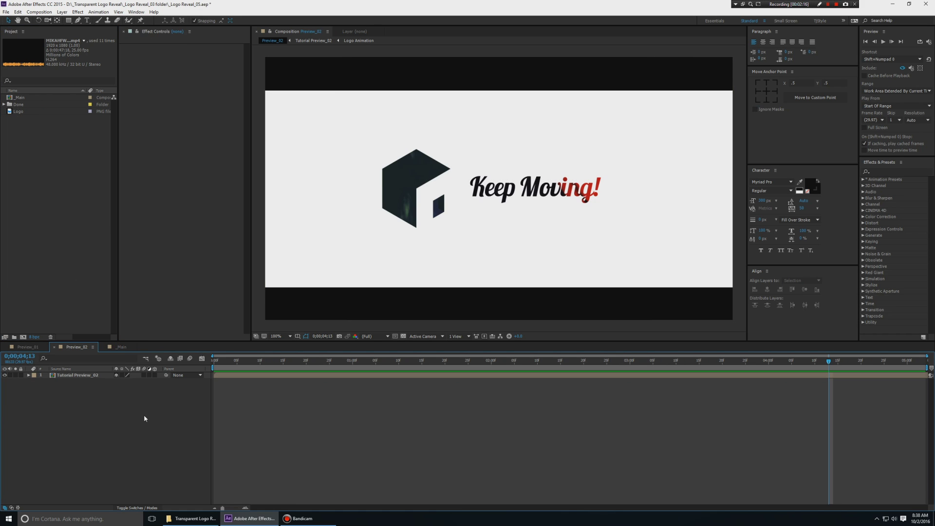
double_click(89, 376)
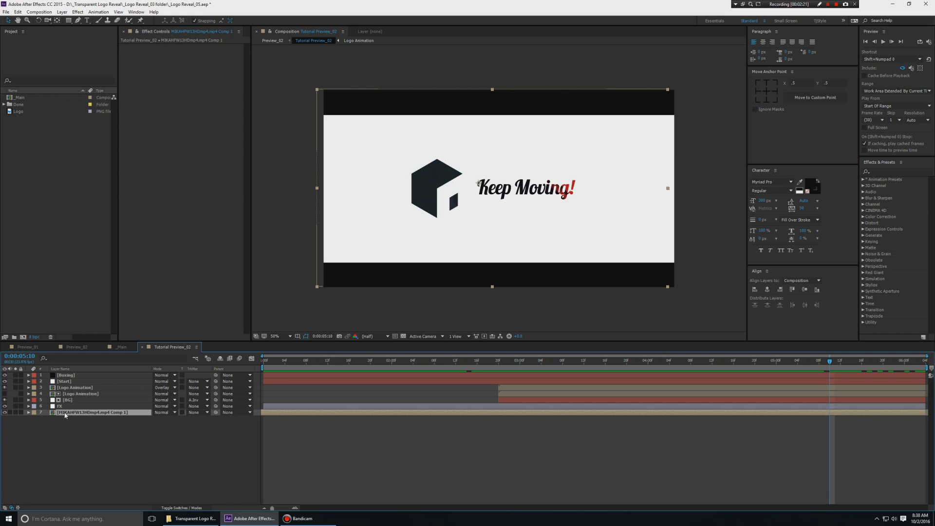
double_click(65, 414)
scroll(486, 433, right, 2)
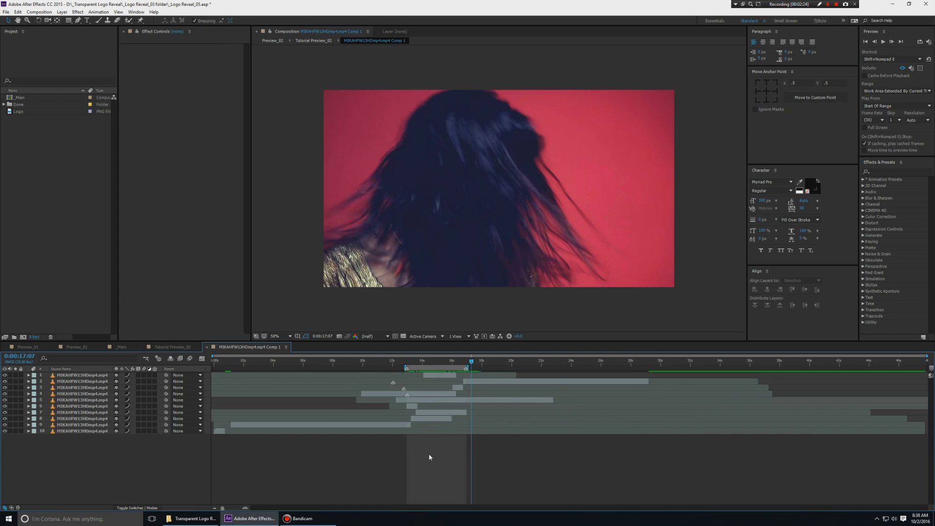
- Examine how the video clips are cut and arranged in the nested composition, and close it along with Tutorial Preview_02
click(345, 363)
drag(348, 365, 491, 379)
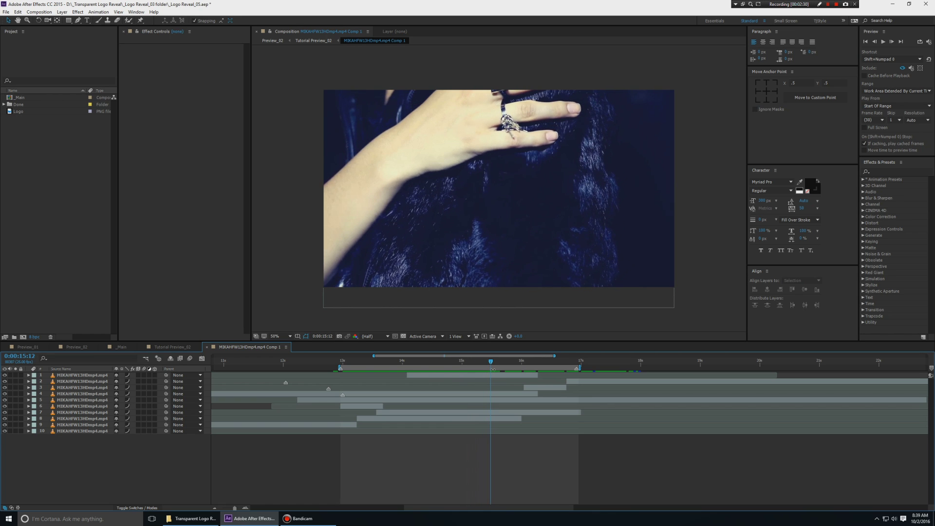
key(space)
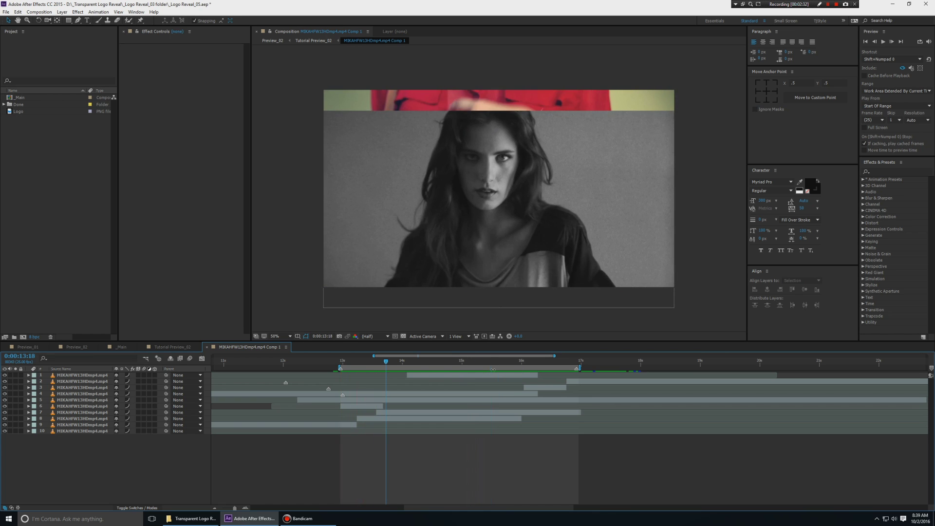
drag(470, 364, 524, 368)
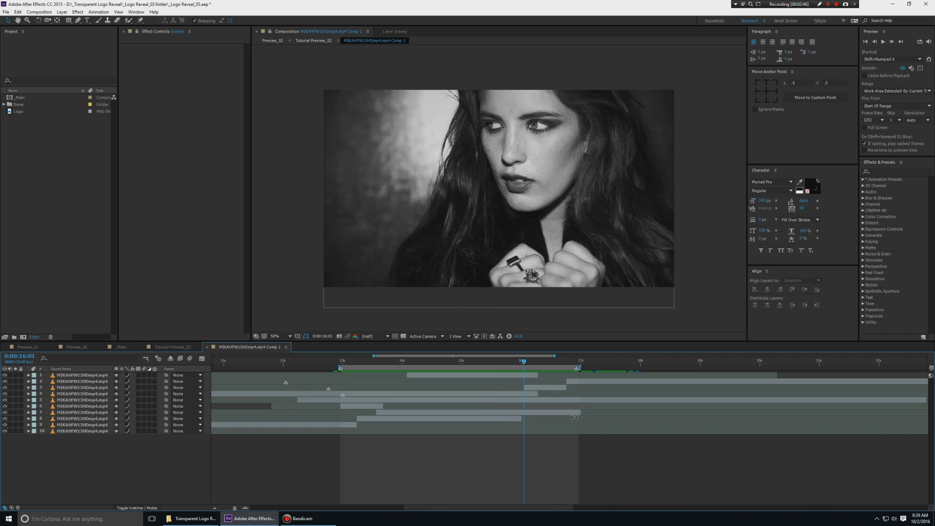
scroll(486, 421, up, 4)
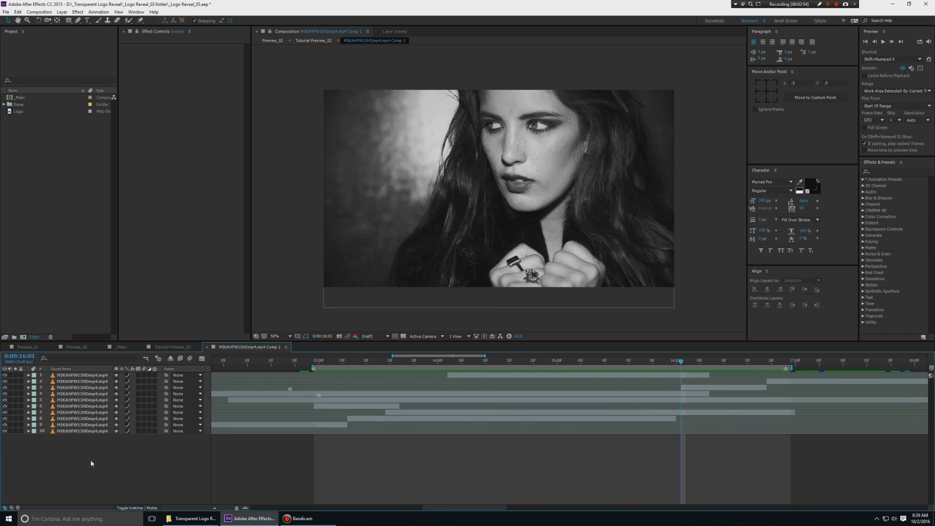
key(ctrl+w)
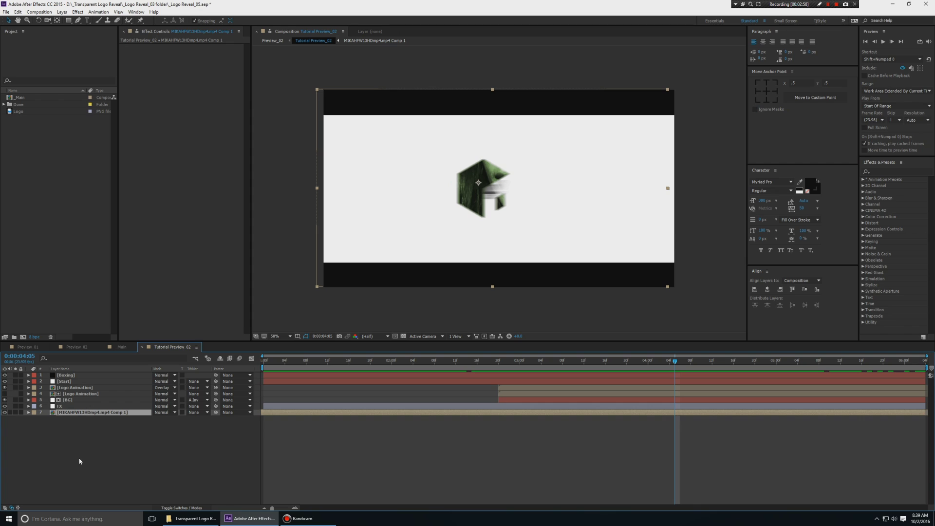
click(80, 461)
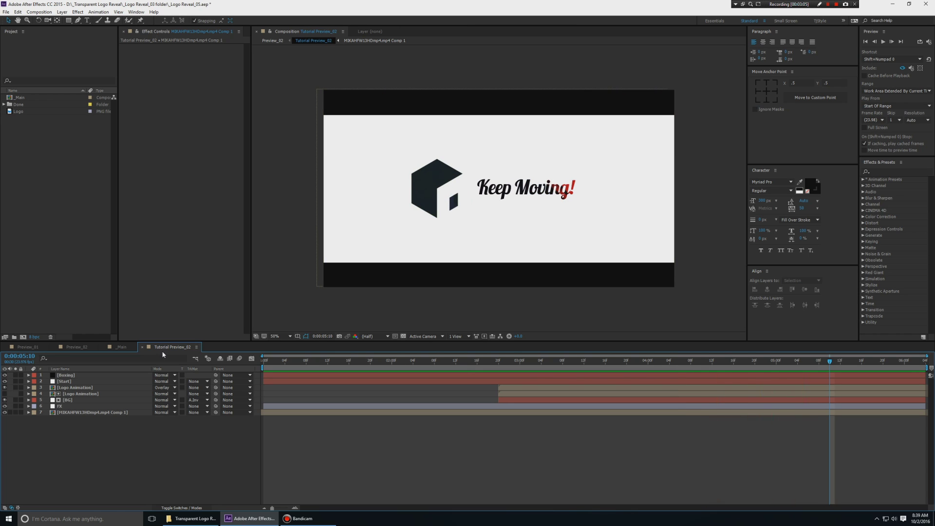
key(ctrl+w)
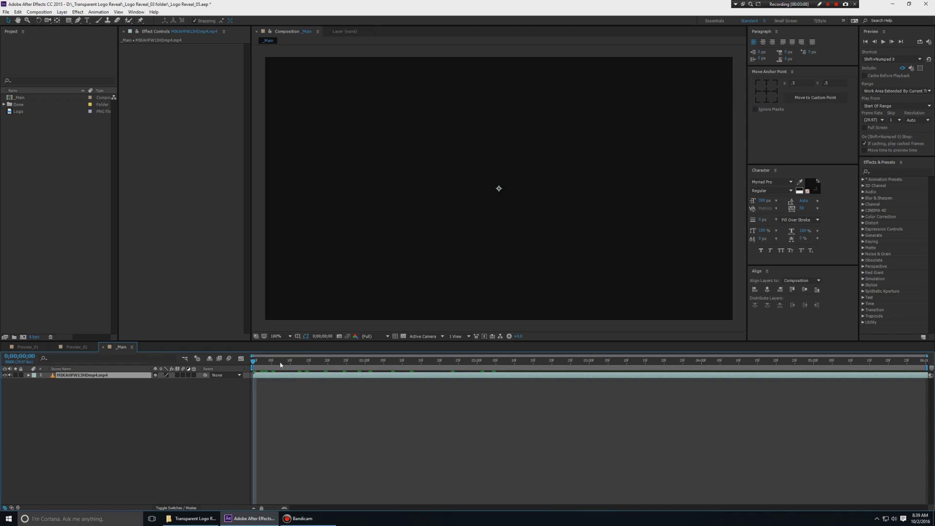
- Scale the footage layer in _Main down to fit the composition frame, checking it at 0;00;01;18
drag(280, 365, 432, 366)
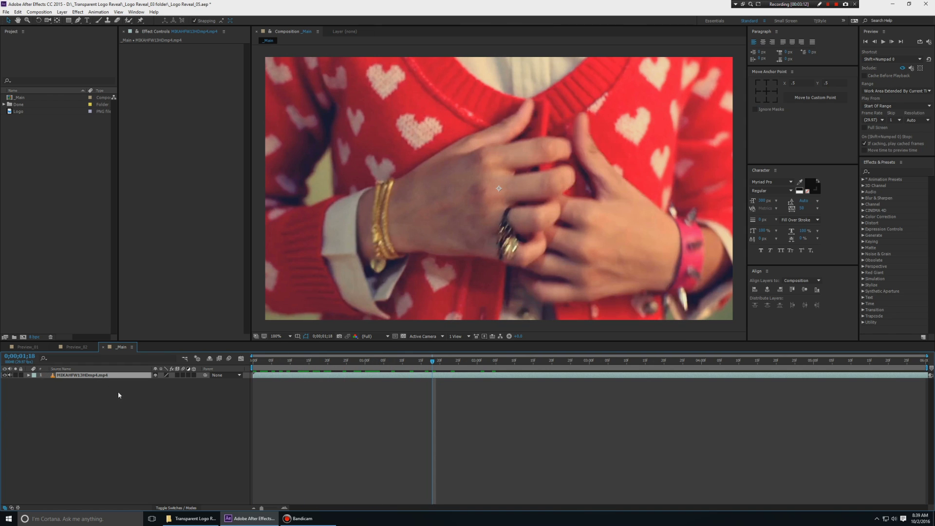
key(comma)
key(comma)
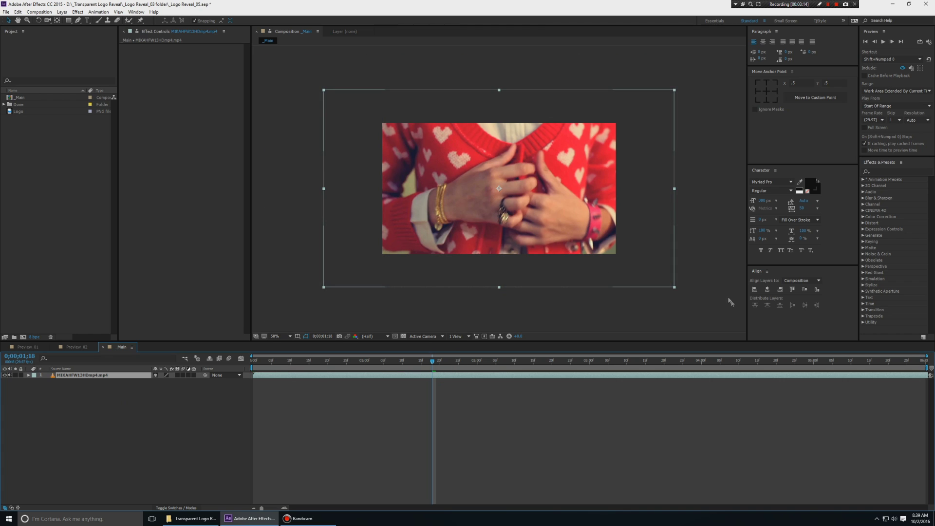
drag(675, 283, 626, 253)
key(period)
key(period)
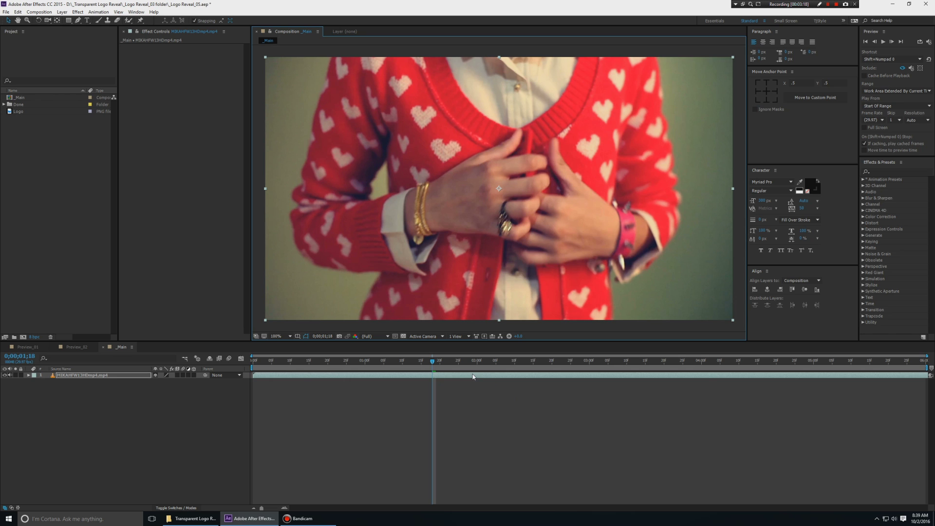
- Shift the footage layer earlier in time so _Main starts on the smiling woman in the light shirt, and check the whole range
drag(472, 375, 211, 379)
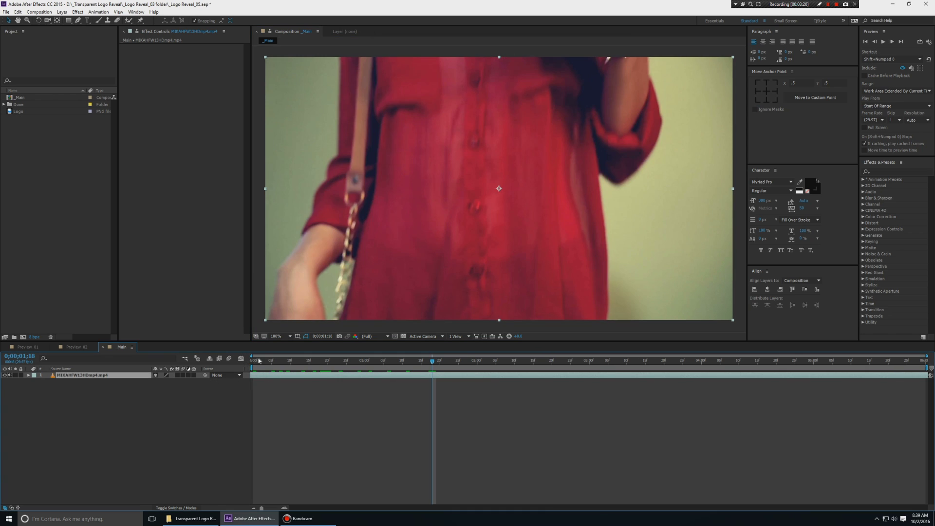
key(Home)
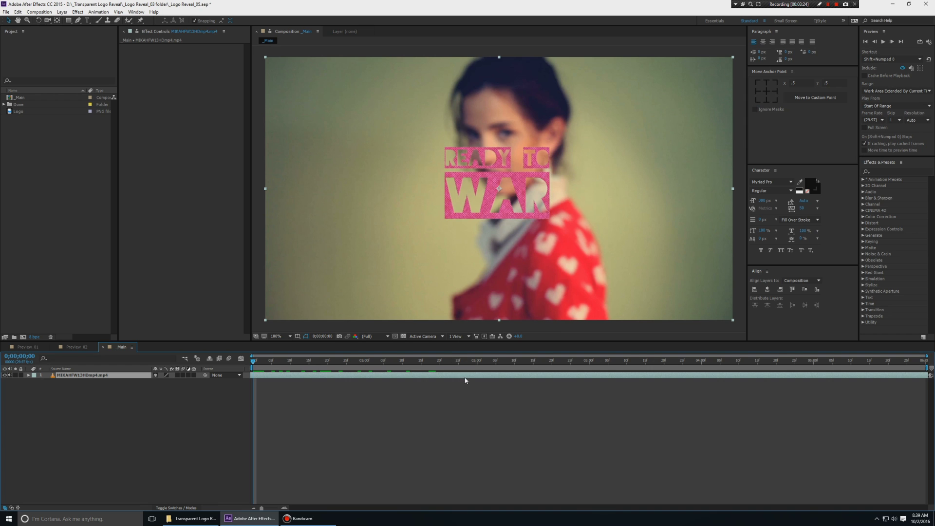
drag(464, 376, 349, 376)
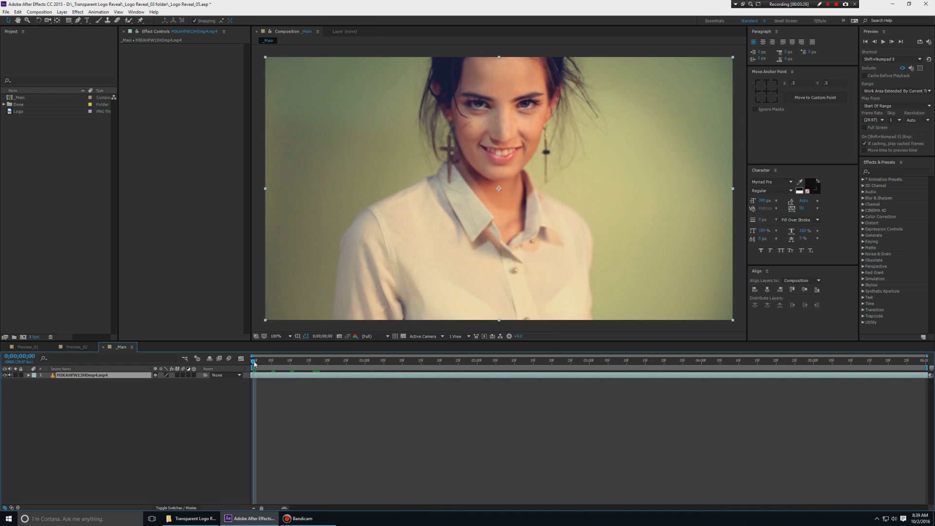
drag(254, 363, 922, 367)
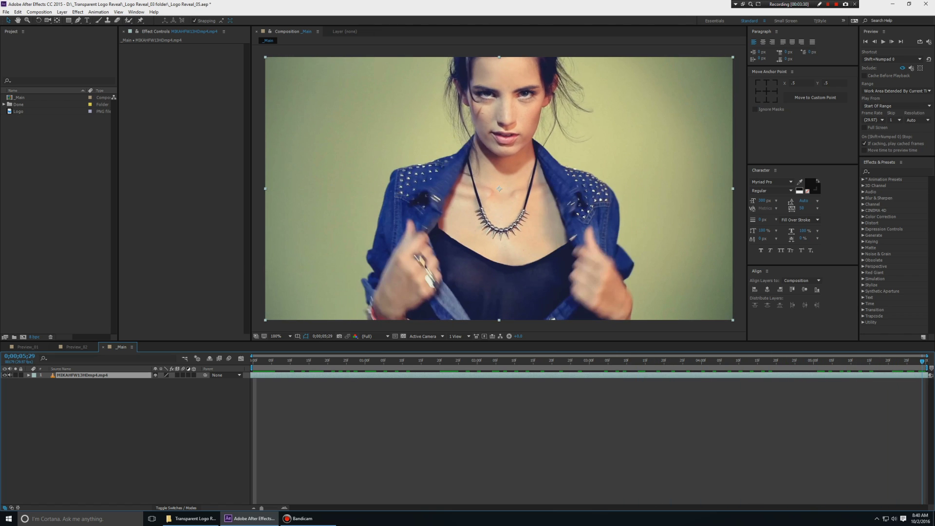
key(Home)
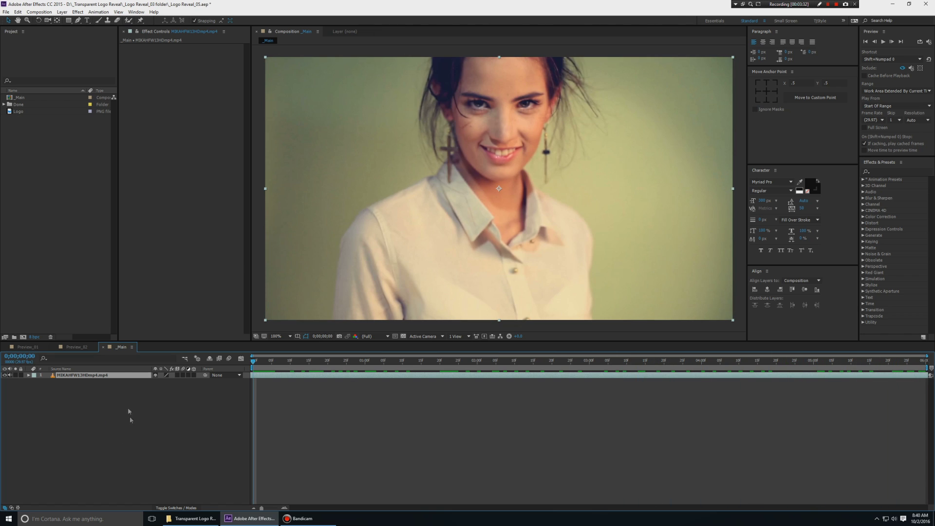
- Pre-compose the footage layer into a composition named Video, moving all attributes into it
key(ctrl+shift+c)
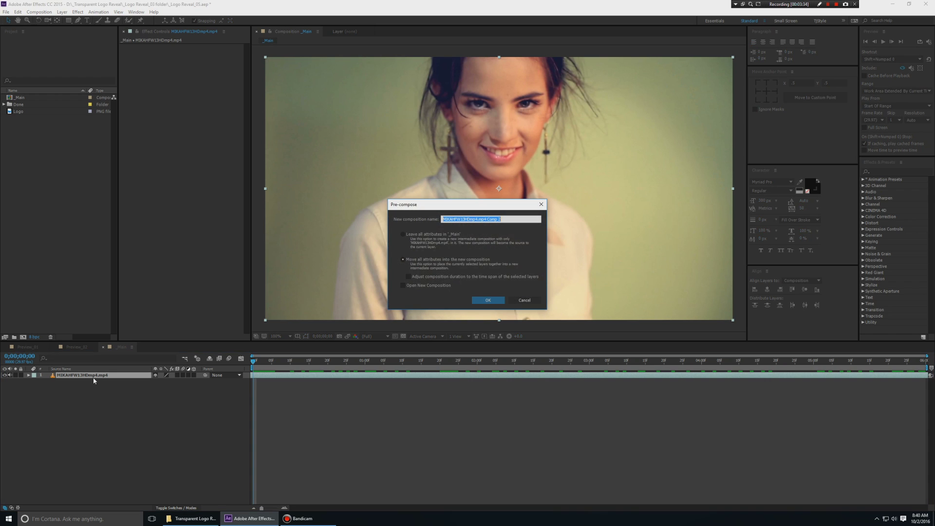
text(Video)
click(488, 300)
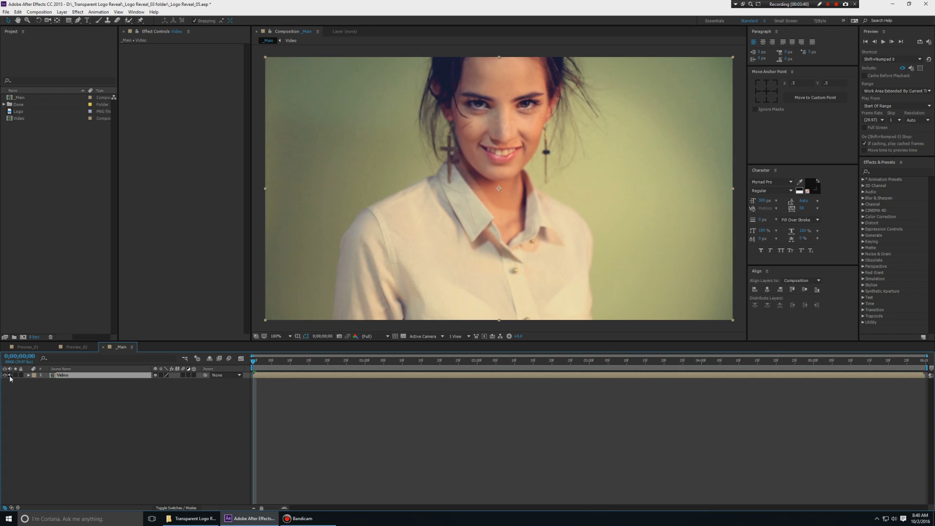
click(135, 412)
click(22, 113)
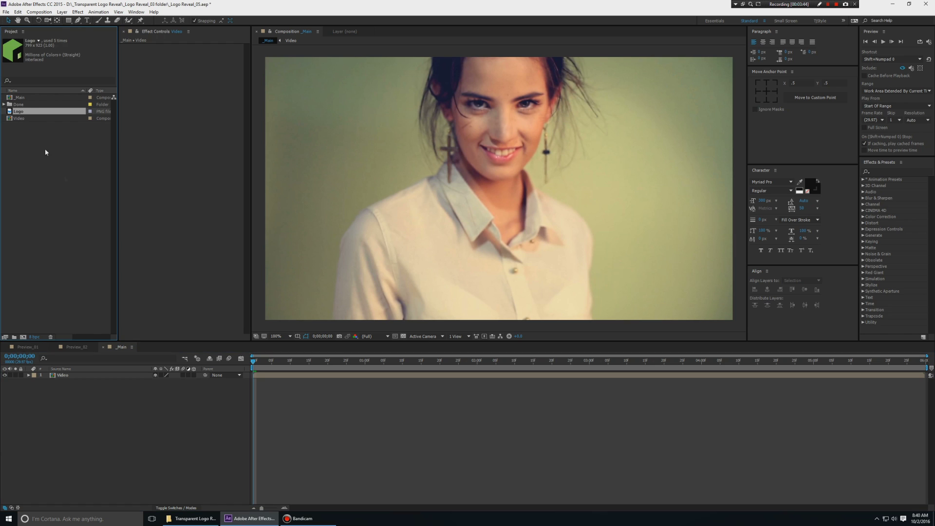
drag(29, 116, 90, 374)
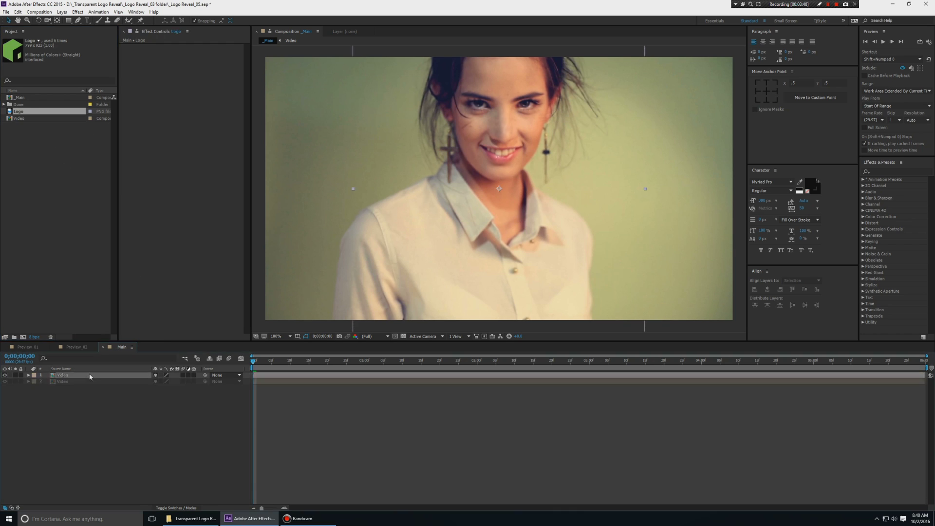
click(73, 347)
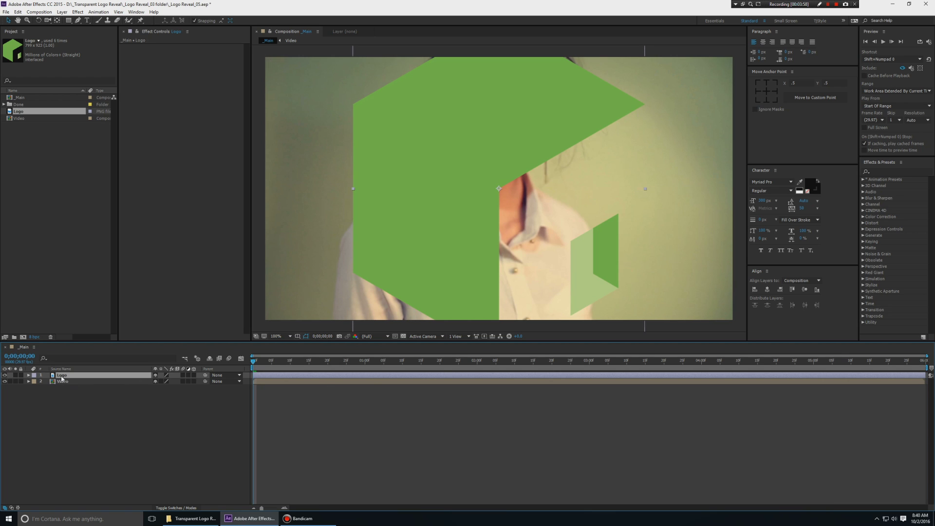
key(Delete)
- Create a composition named Logo Animation with the HDV/HDTV 720 29.97 preset and add the Logo image to it as a layer
right_click(38, 150)
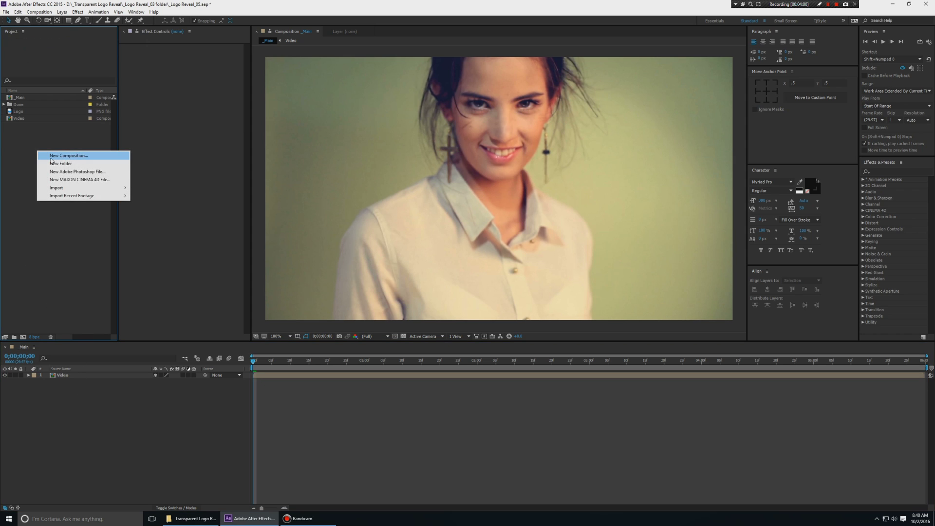
click(54, 155)
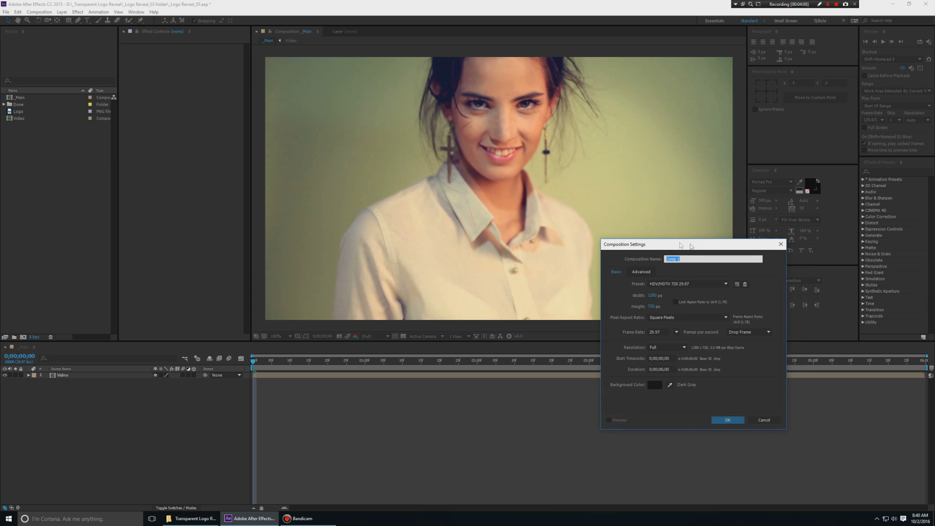
drag(692, 246, 837, 249)
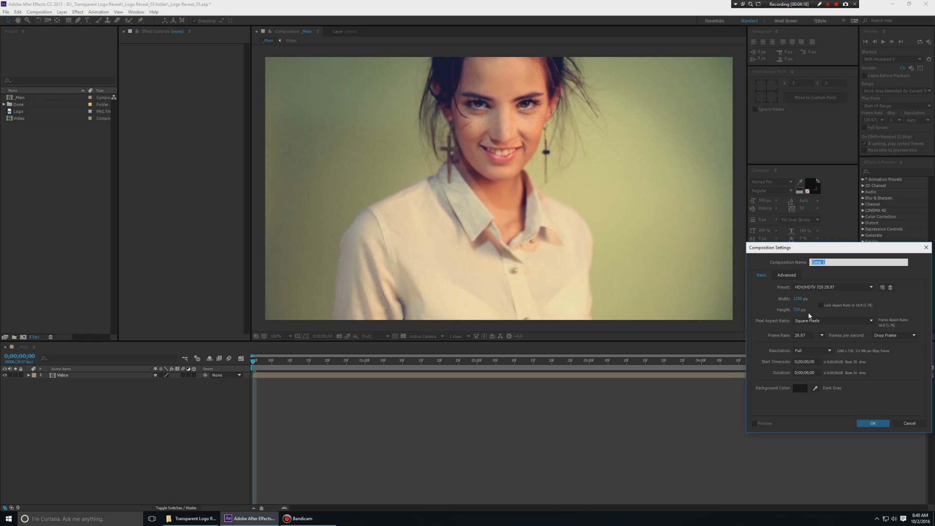
text(Logo Animation)
click(870, 422)
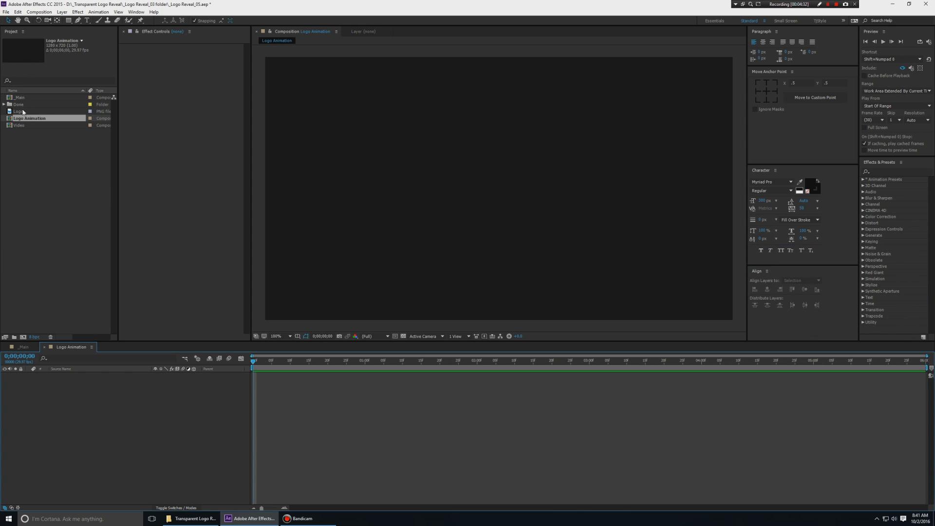
drag(18, 111, 71, 411)
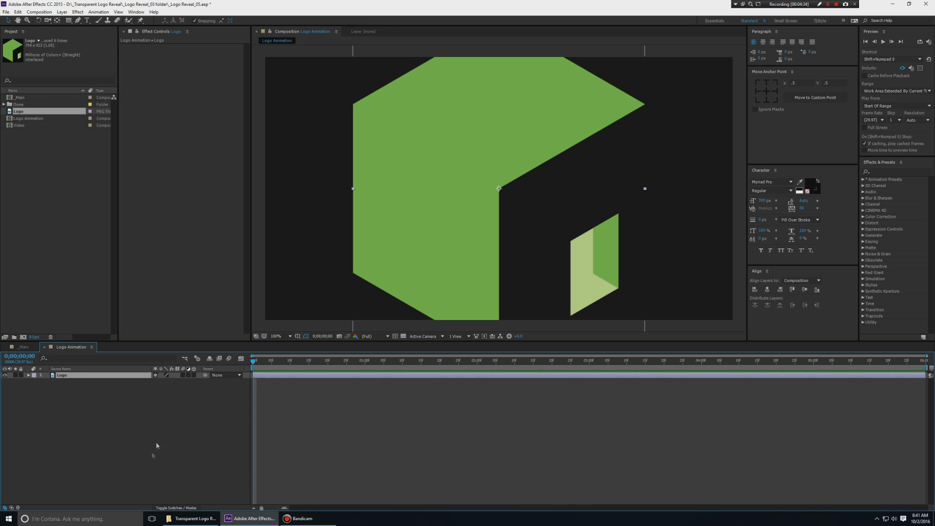
- Scale the Logo layer down to 22.5%
key(s)
drag(166, 382, 129, 382)
click(165, 383)
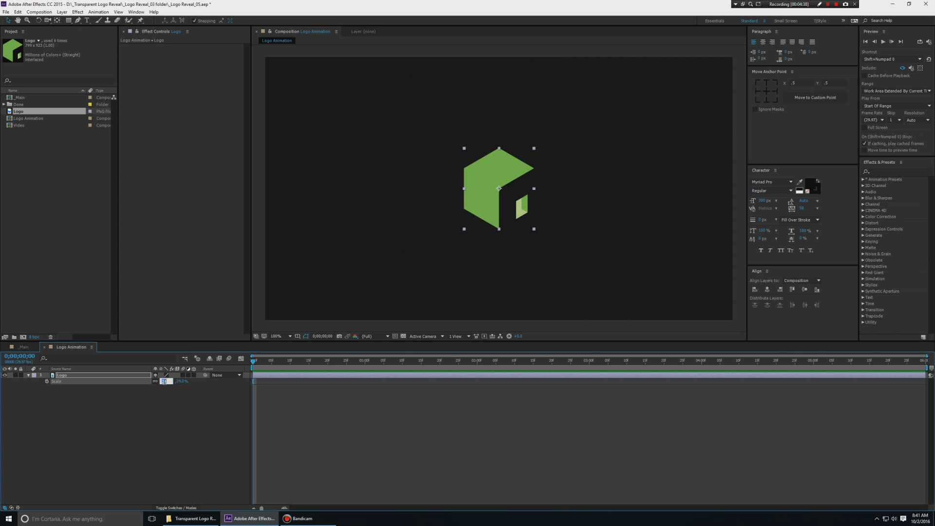
text(222)
key(BackSpace)
text(.5)
key(Return)
key(s)
click(210, 401)
click(502, 206)
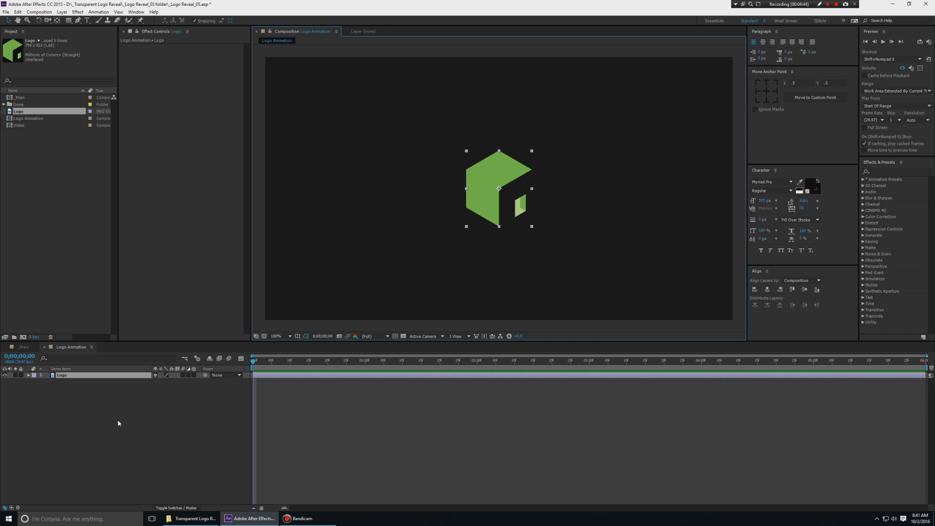
- Reset the Logo layer's scale to its default and make it a 3D layer
drag(123, 413, 94, 336)
key(s)
right_click(77, 382)
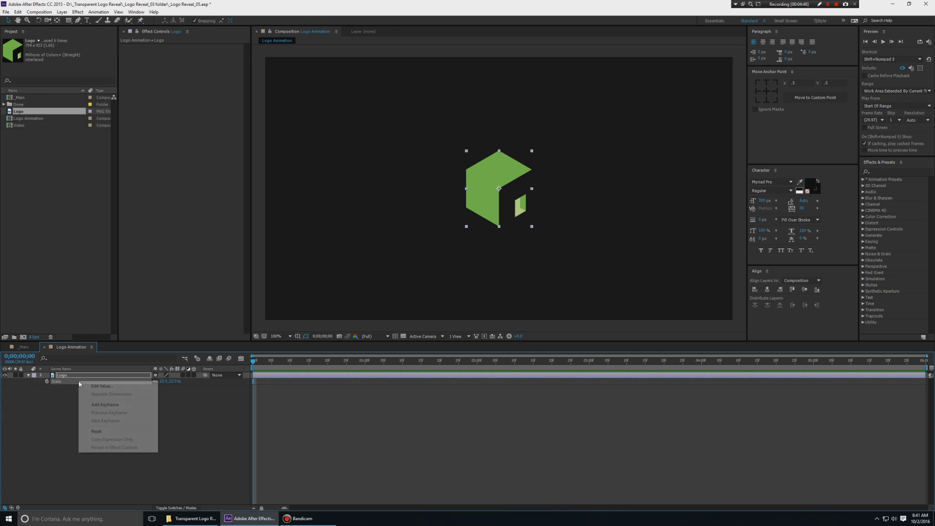
click(94, 433)
click(194, 376)
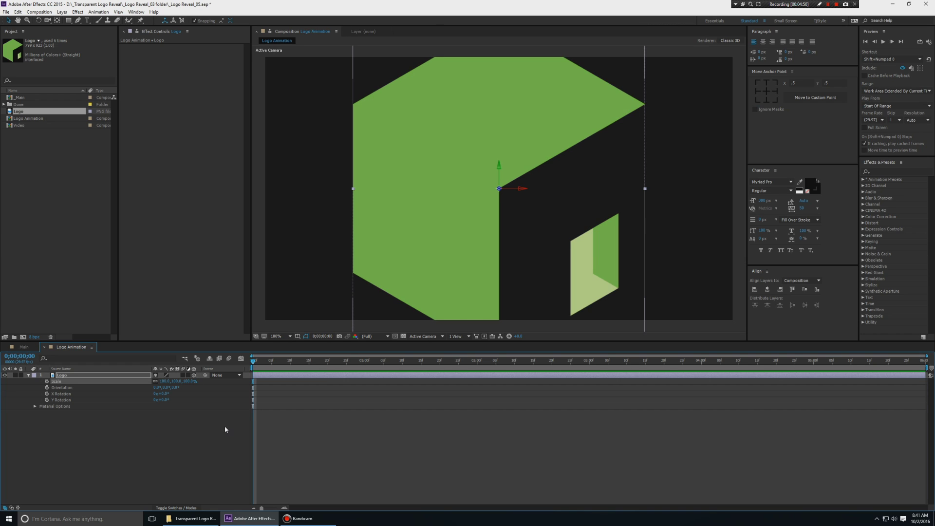
- Set a Position keyframe on the Logo layer at 0;00;01;00
click(368, 362)
drag(368, 363, 366, 363)
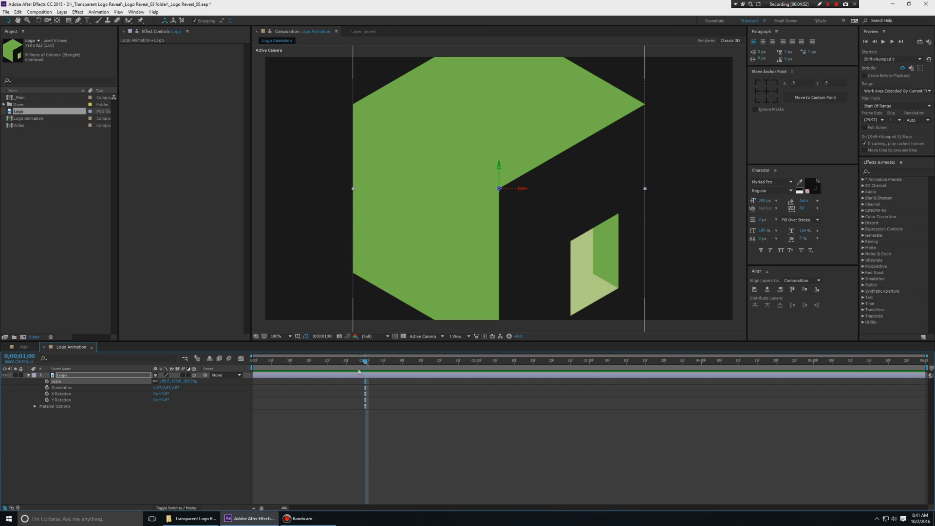
key(Home)
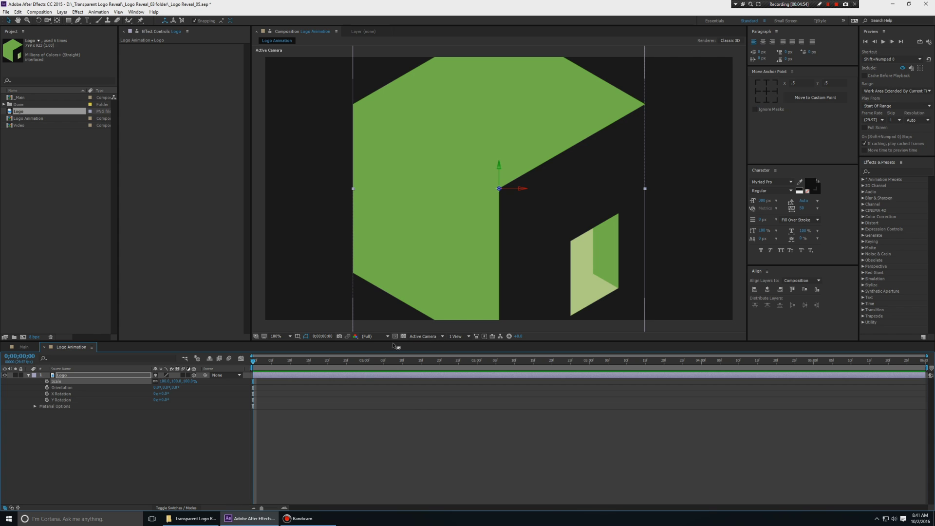
click(365, 364)
key(p)
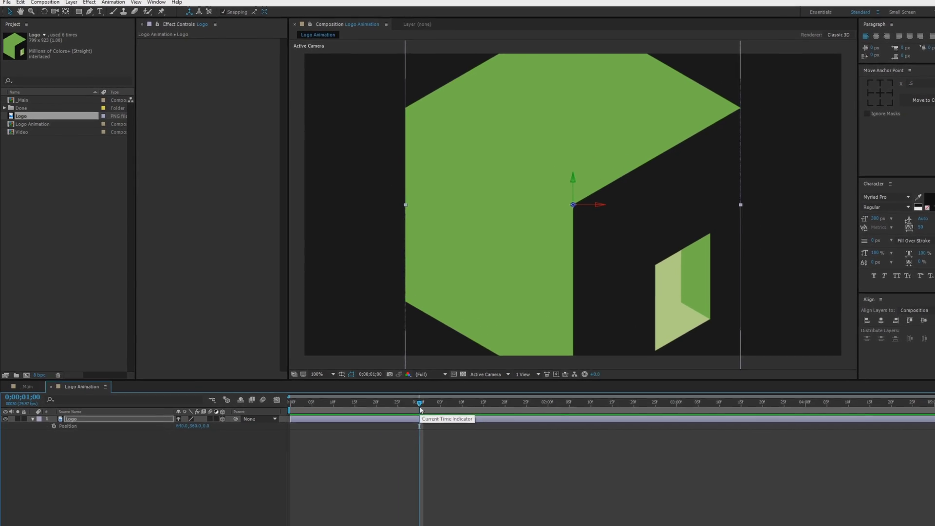
click(57, 449)
- At 0;00;00;00, set the Logo layer's Z position to about -1580, bringing the green shape close enough to fill half the frame
key(Home)
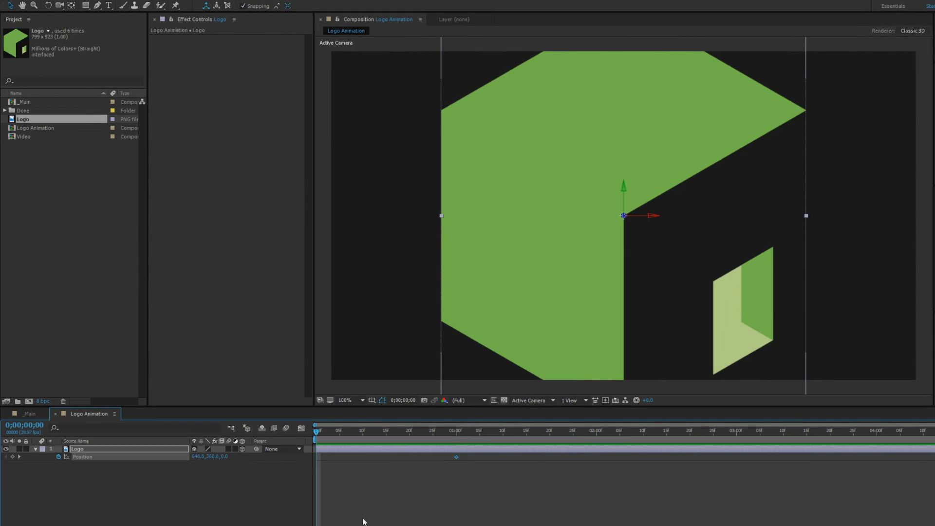
click(355, 512)
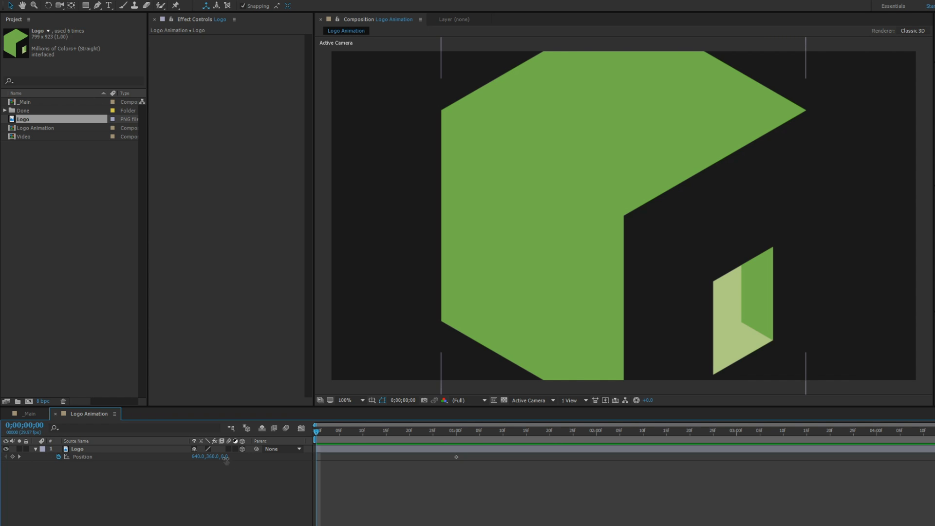
drag(226, 457, 159, 471)
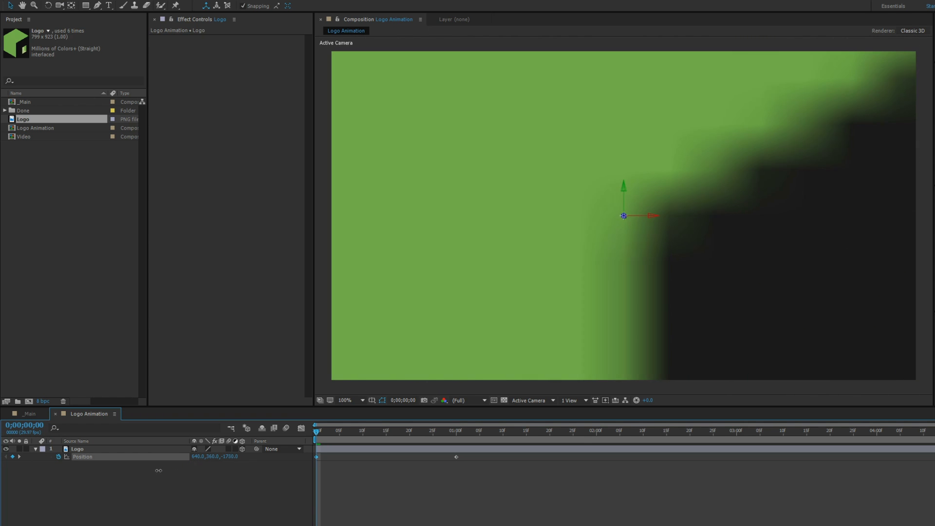
click(309, 516)
drag(237, 459, 317, 463)
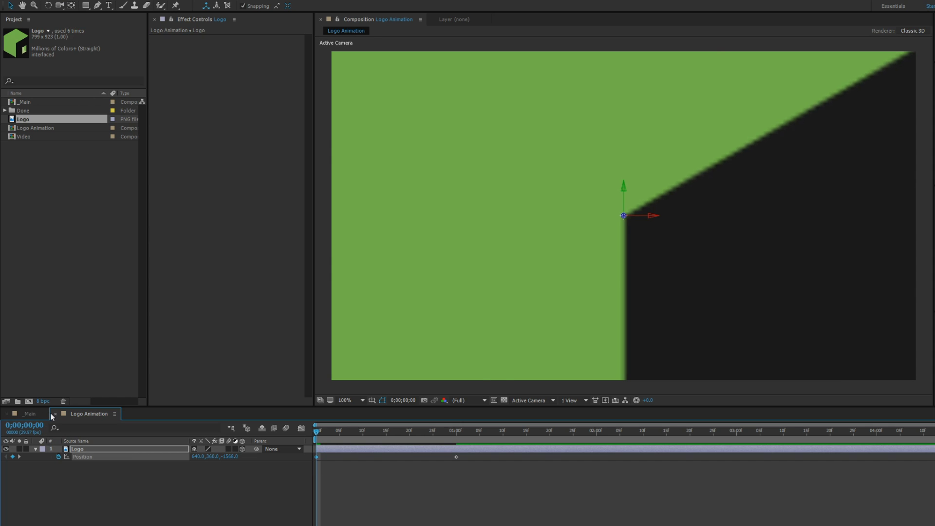
- Open the finished Preview_02 composition from the Done folder and examine how the logo frames the footage at 0;00;02;00
click(46, 413)
click(5, 111)
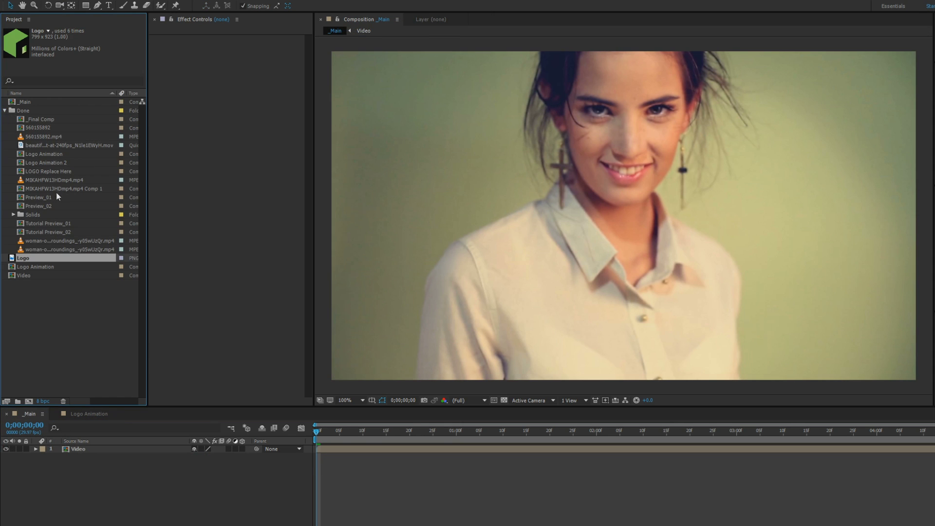
double_click(45, 206)
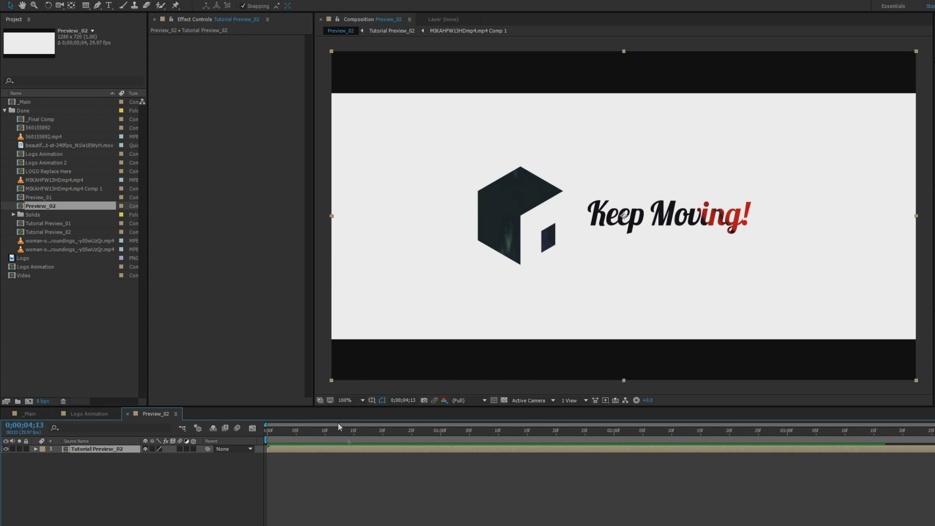
drag(280, 430, 617, 422)
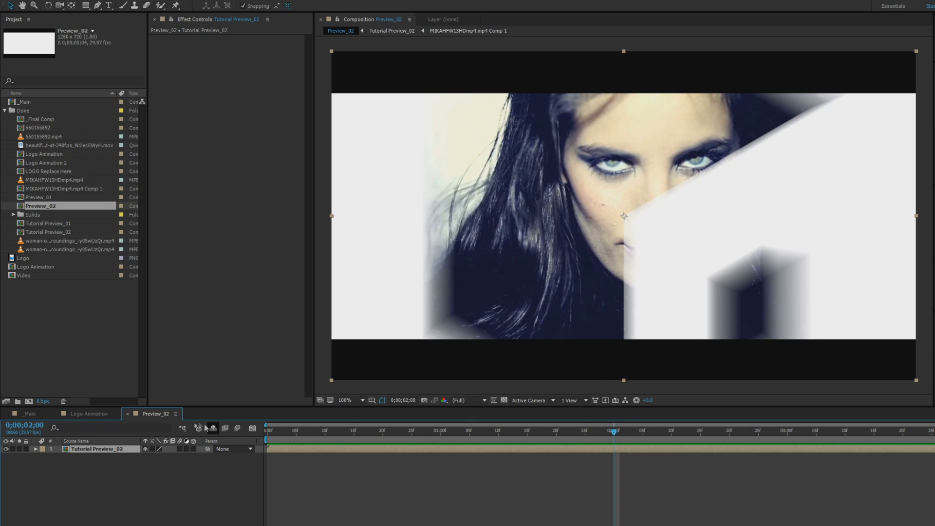
scroll(167, 417, up, 1)
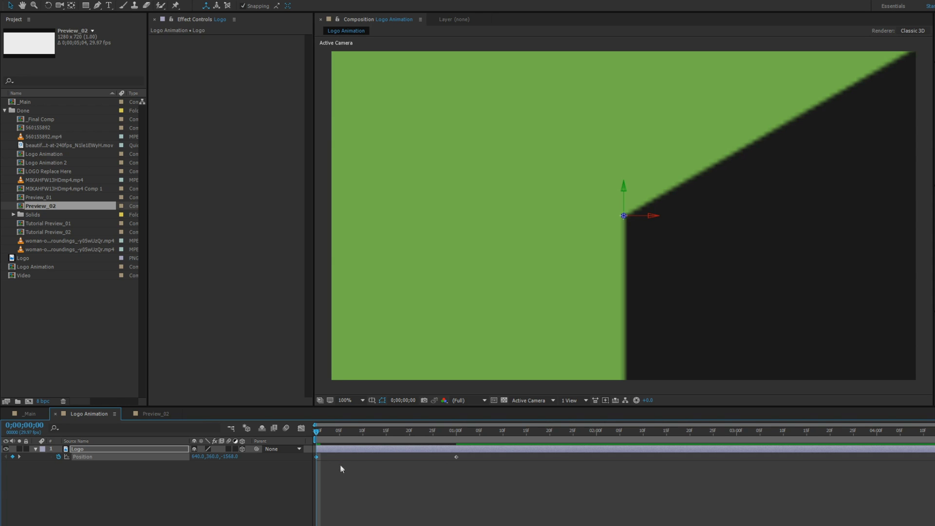
- Check the empty area beside the logo in Logo Animation against the transparency grid
scroll(706, 305, down, 1)
scroll(701, 273, up, 1)
click(504, 399)
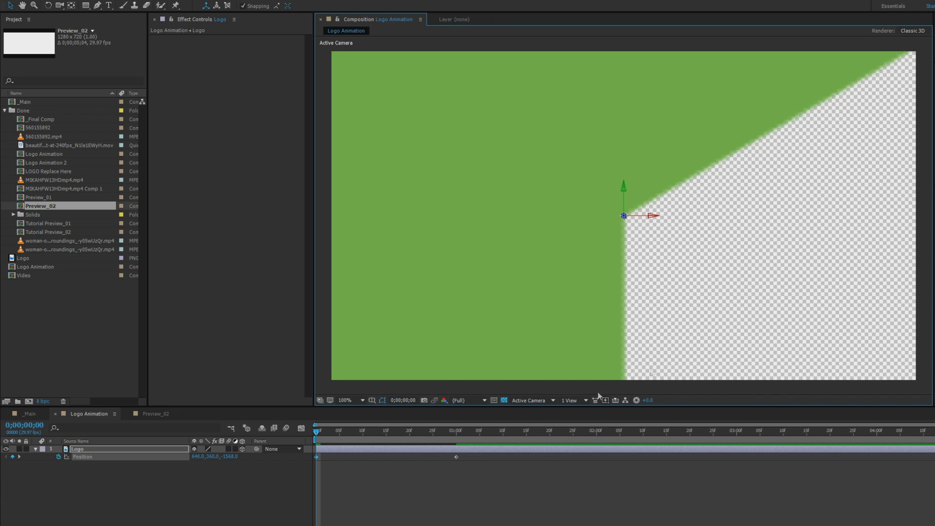
click(504, 400)
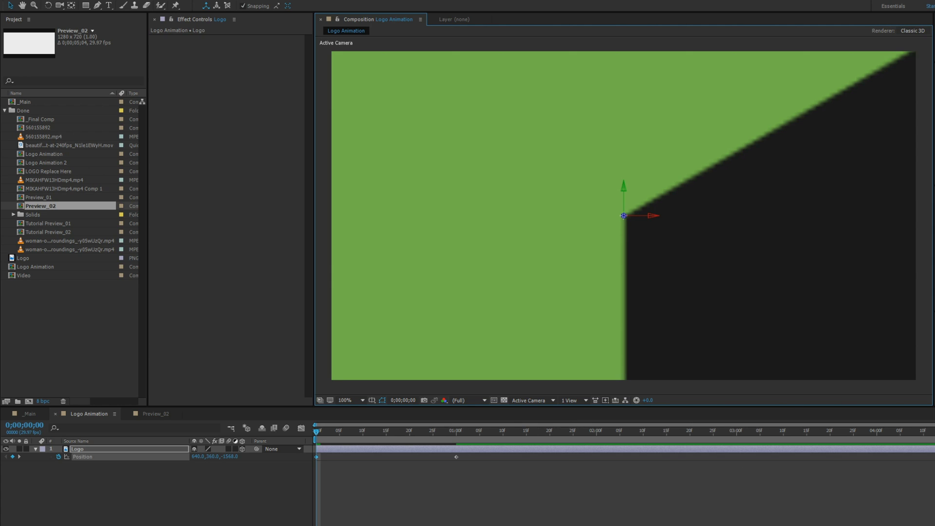
- At the 0;00;01;00 keyframe, set the Logo layer's Z position to about 7100 so the logo recedes to a small size
scroll(418, 518, up, 1)
drag(378, 469, 698, 494)
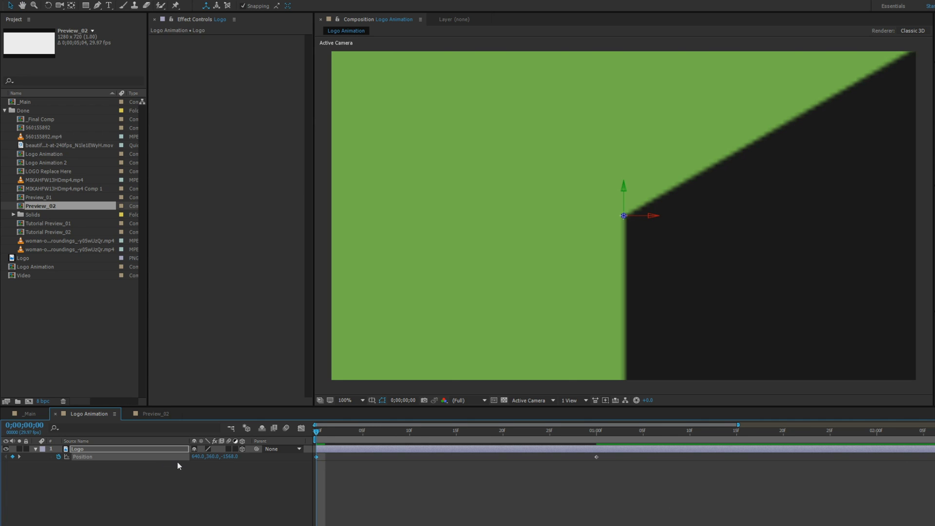
key(k)
click(277, 489)
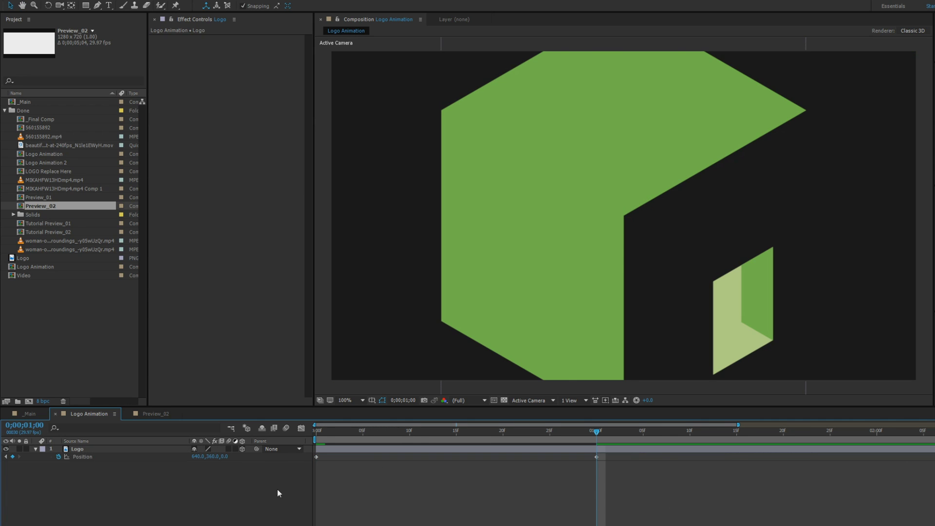
drag(226, 461, 497, 463)
click(490, 487)
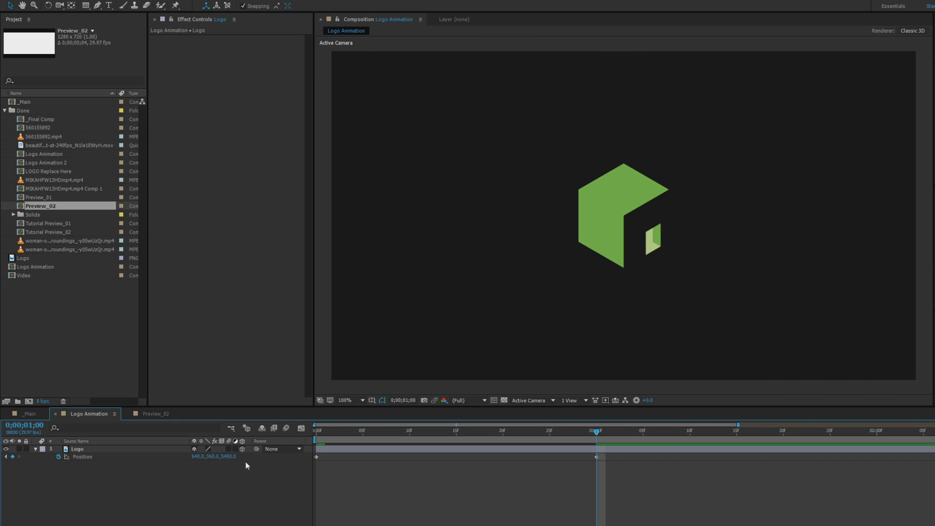
drag(228, 457, 341, 457)
click(475, 493)
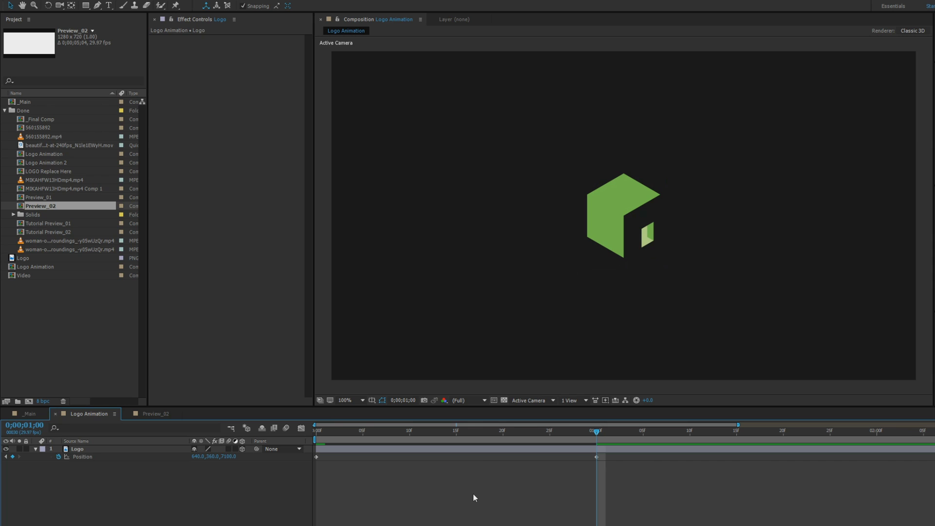
- Apply Easy Ease to both Position keyframes, reshape the speed graph to peak early in the move, and preview the animation
key(Home)
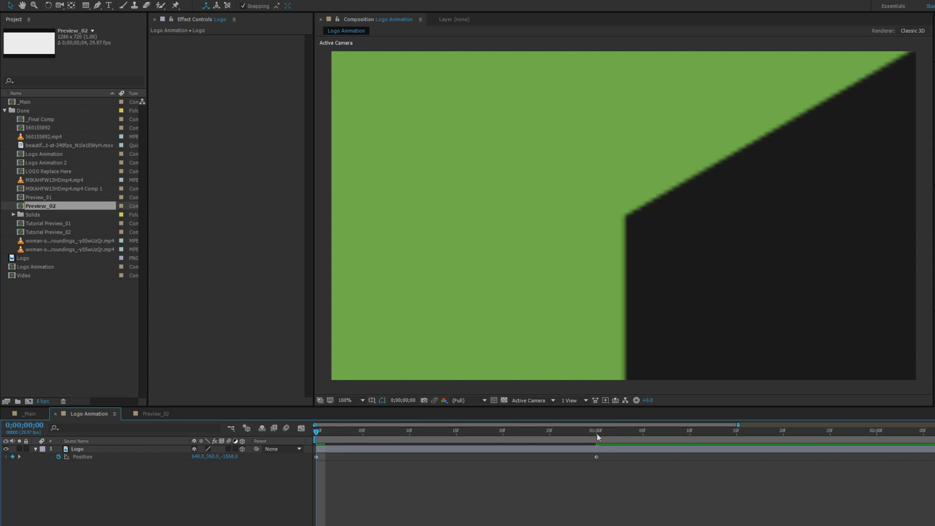
click(120, 456)
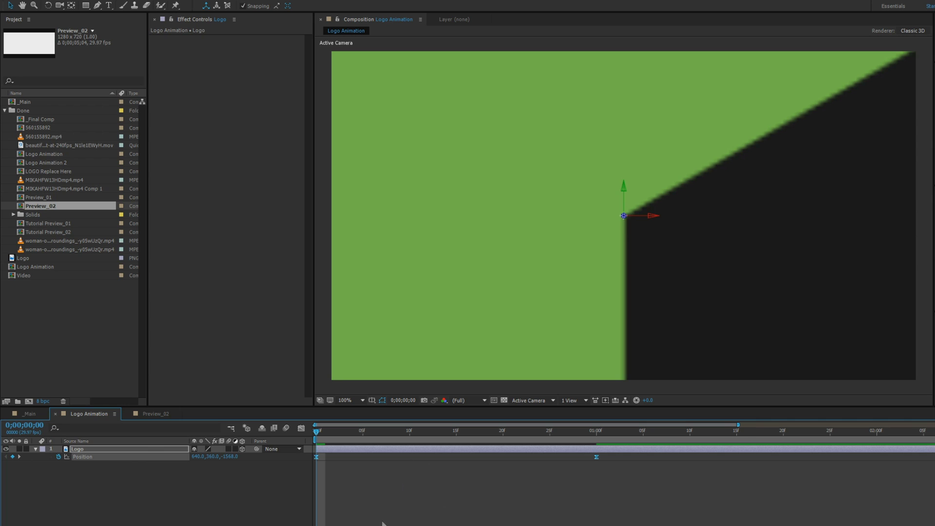
click(301, 428)
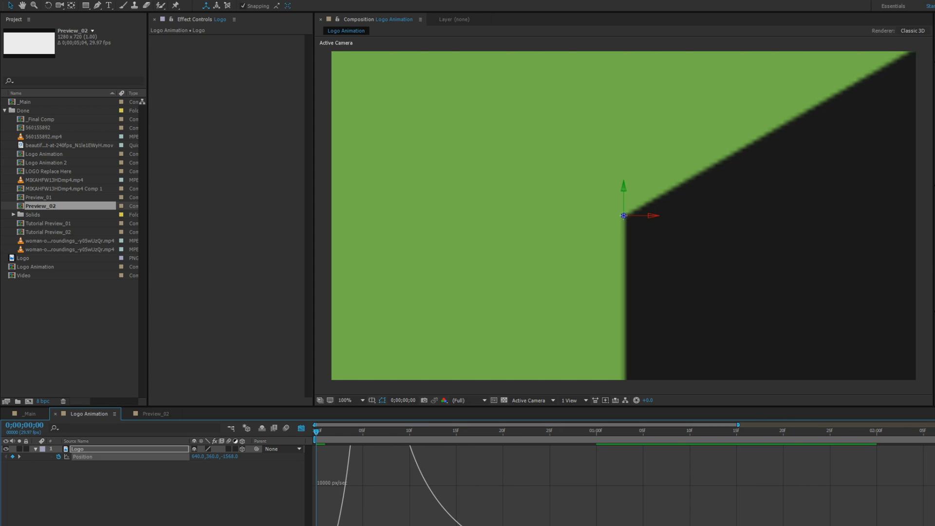
key(space)
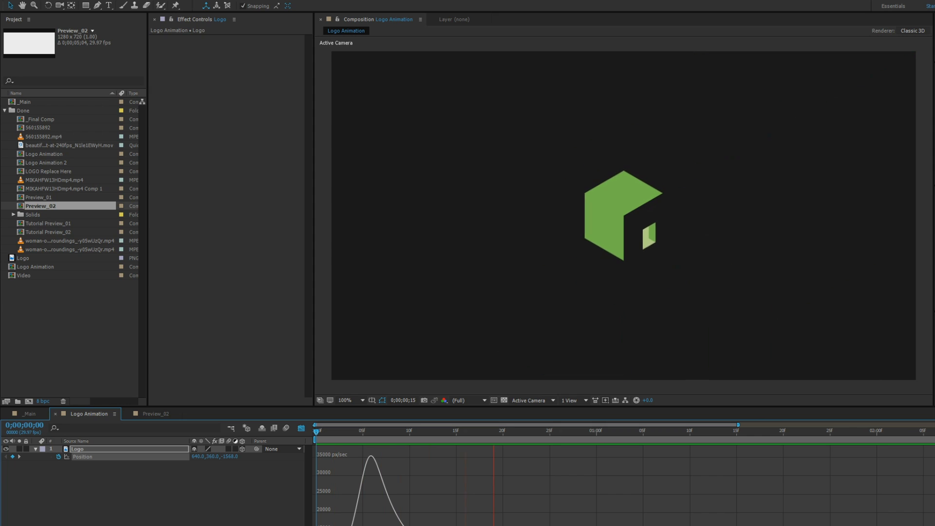
key(space)
- End the work area at 0;00;01;05 and hide the speed graph
drag(586, 434, 641, 436)
key(n)
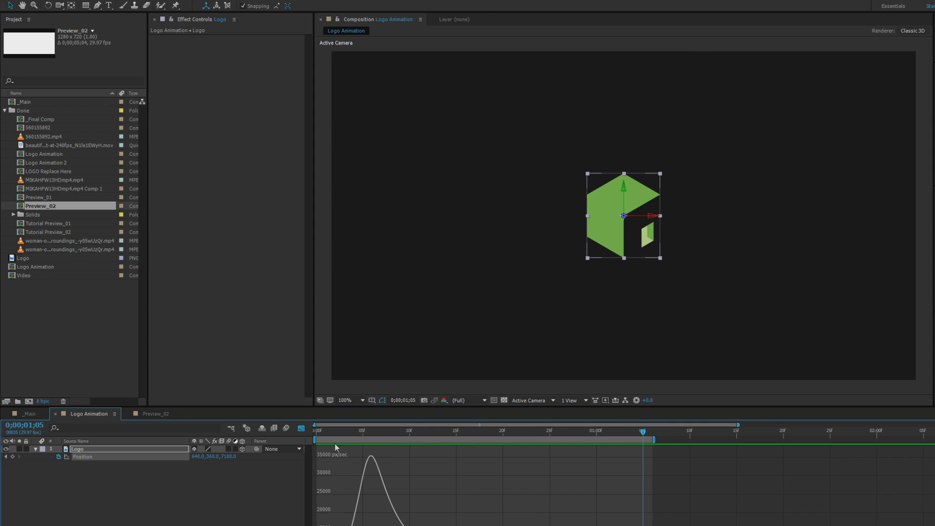
click(300, 430)
- Scrub the start of the logo's move and add a Position keyframe at 0;00;00;04
click(362, 434)
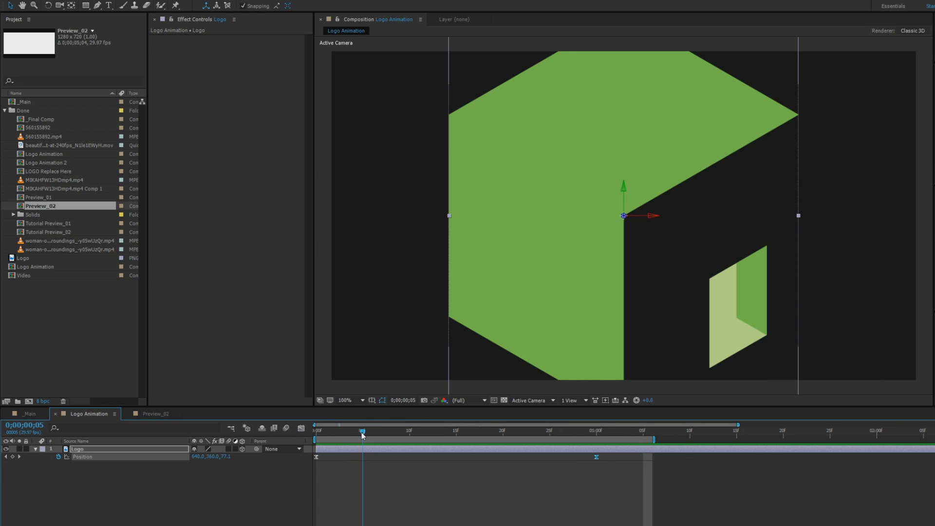
drag(363, 433, 317, 432)
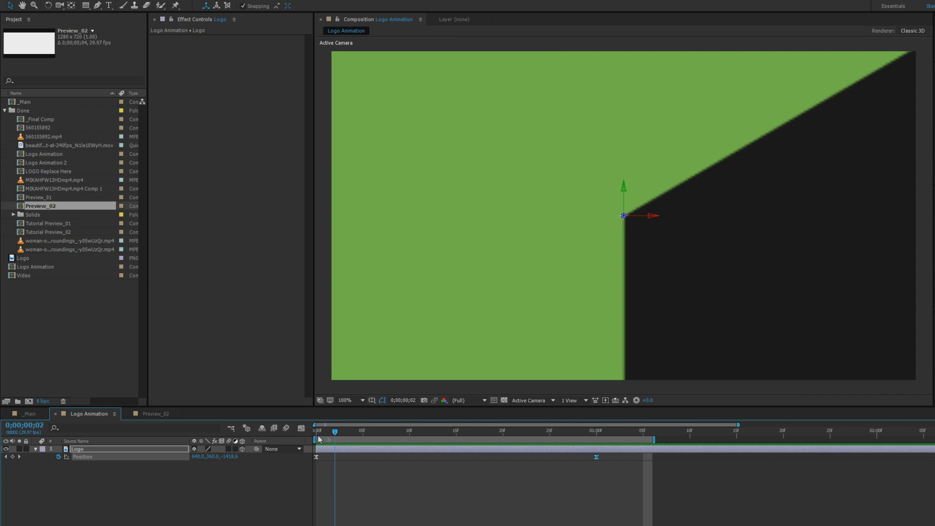
click(315, 432)
drag(316, 433, 353, 440)
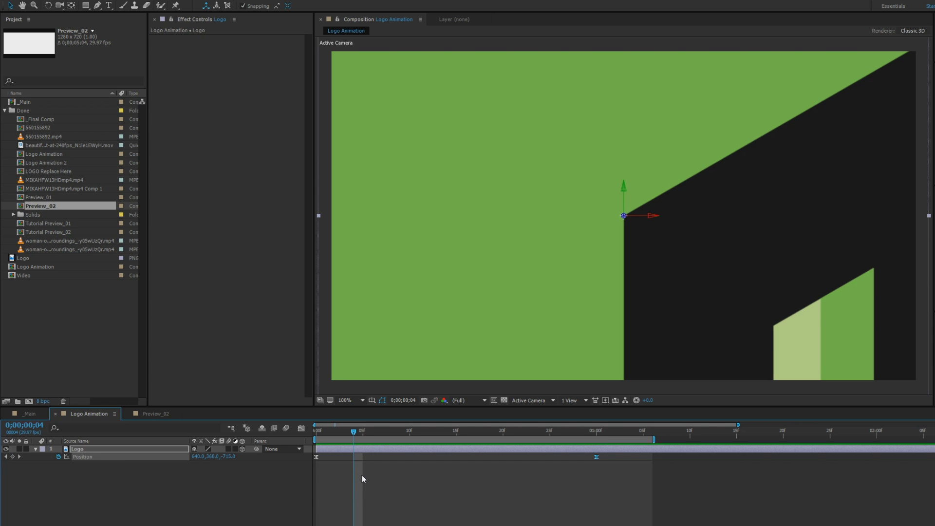
click(13, 458)
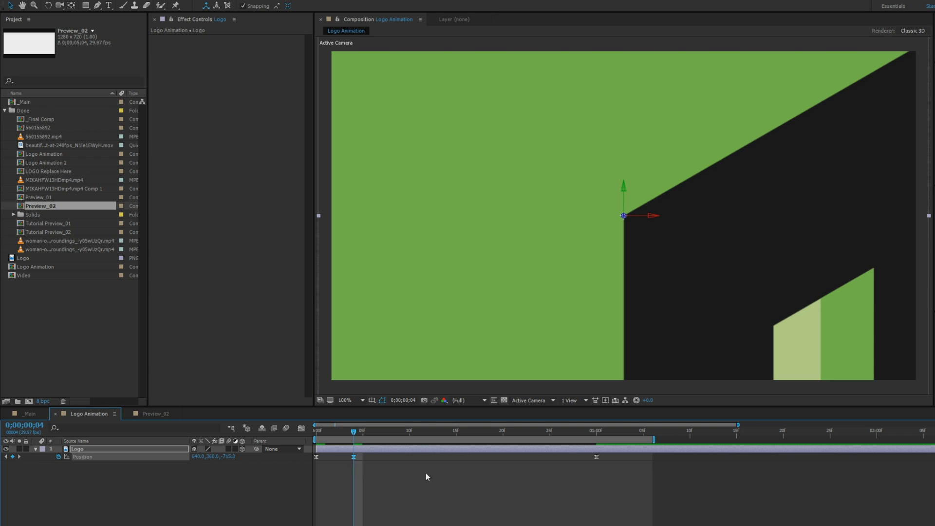
- Try an X position of 721 for the Logo layer at 0;00;00;00 and preview the sideways move
drag(353, 431, 298, 444)
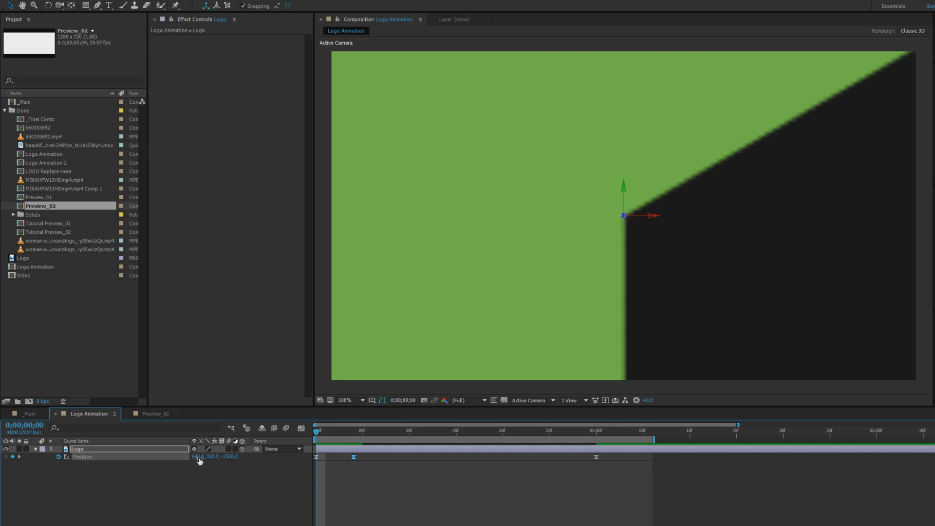
drag(200, 456, 240, 460)
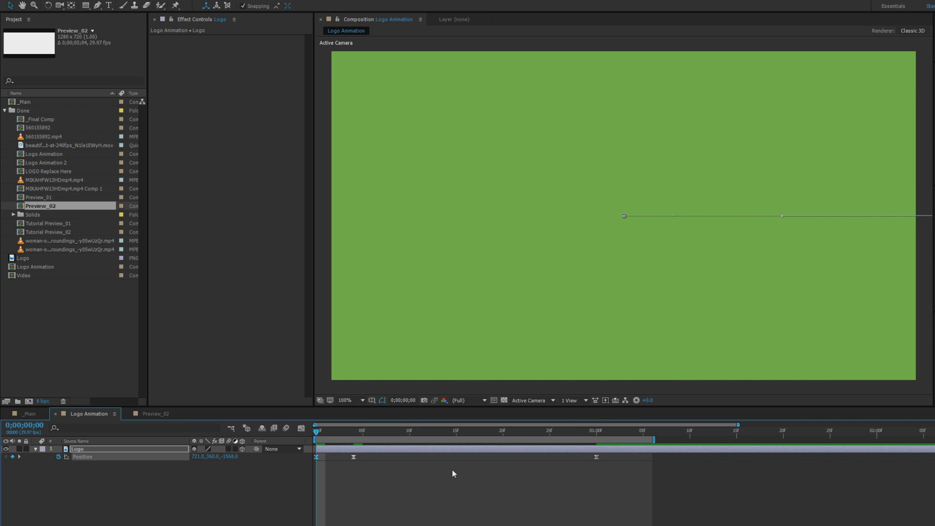
scroll(452, 368, down, 1)
scroll(803, 293, up, 1)
key(space)
key(space)
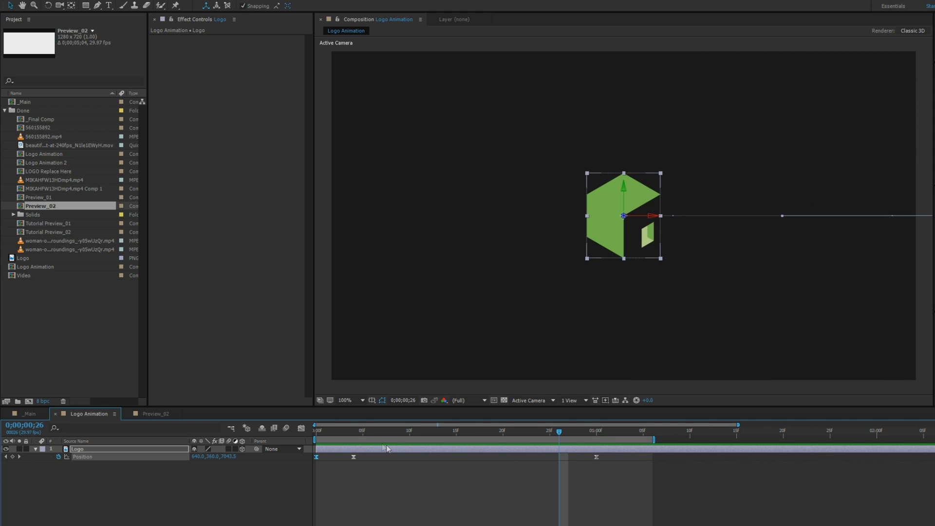
- Undo the X position change and the added Position keyframe at 0;00;00;04, and return to the first frame
drag(329, 431, 352, 436)
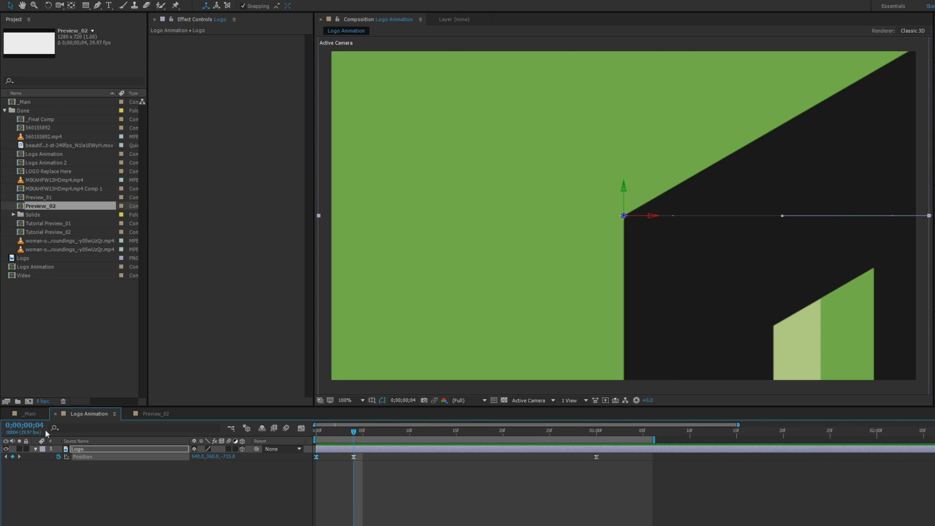
drag(371, 474, 317, 434)
key(Delete)
key(ctrl+z)
key(ctrl+z)
key(ctrl+z)
drag(320, 427, 194, 427)
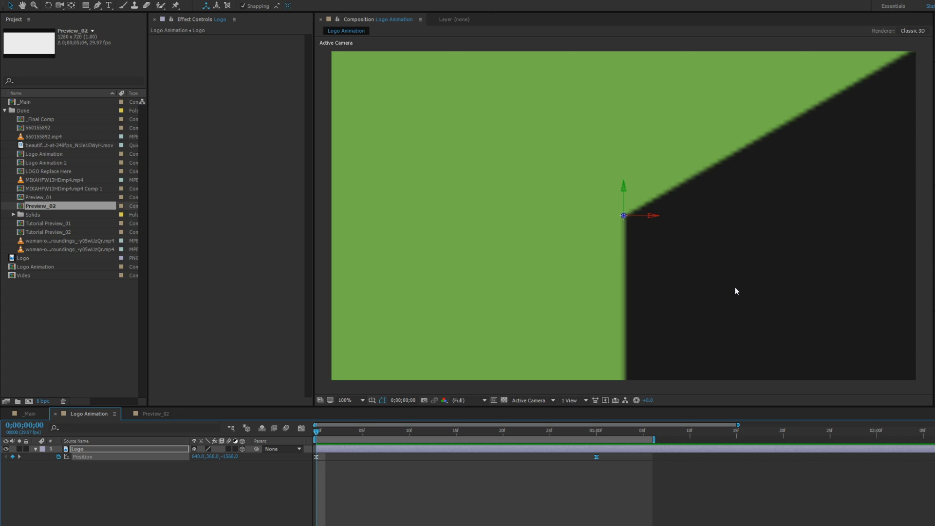
- Add a Position keyframe at 0;00;00;03, set the Logo's X position to 728 at 0;00;00;00, and preview
click(344, 431)
click(219, 469)
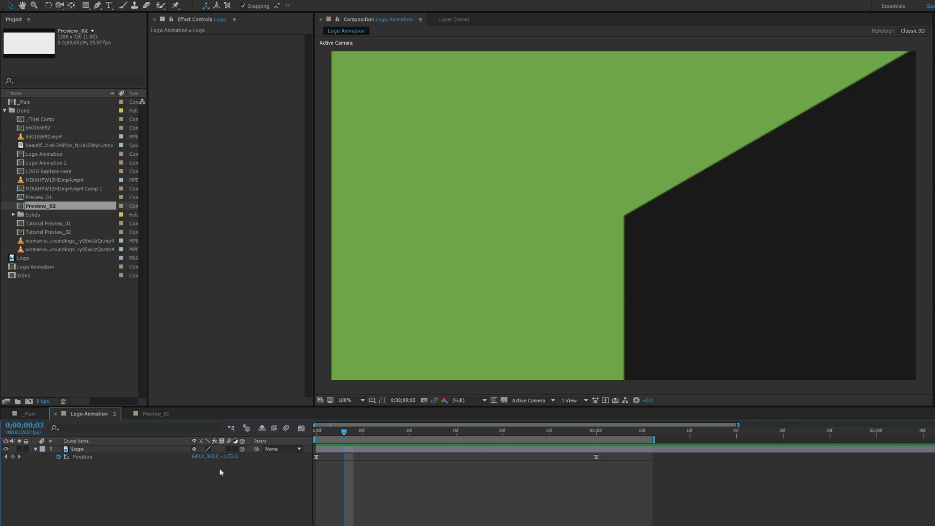
click(12, 457)
key(Home)
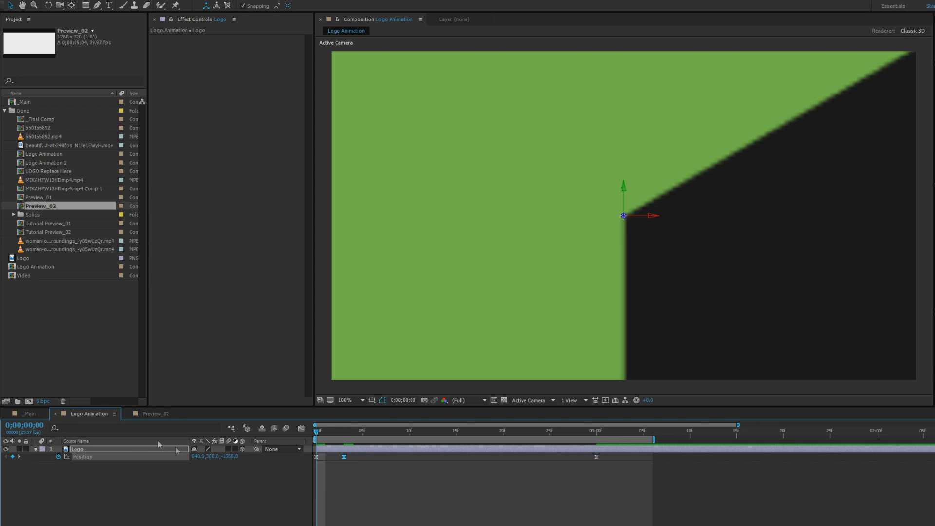
drag(196, 457, 236, 456)
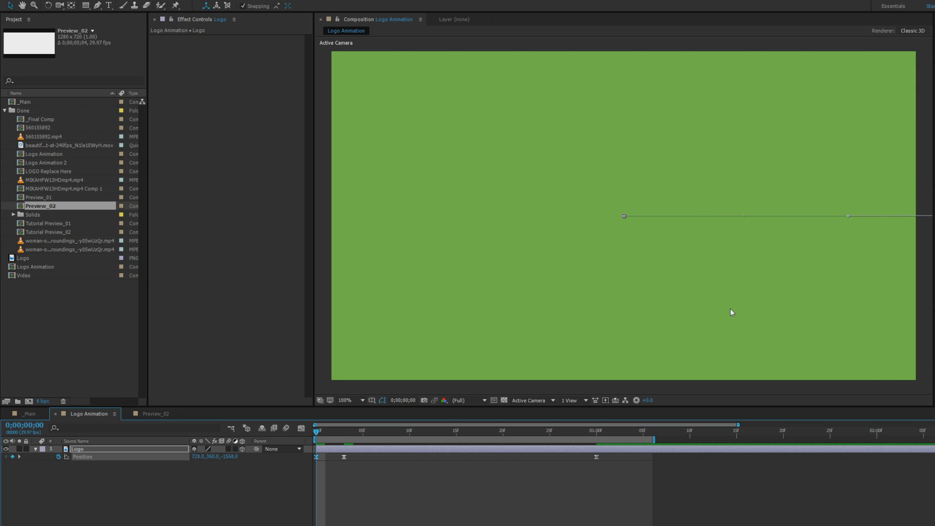
click(302, 428)
click(302, 429)
key(space)
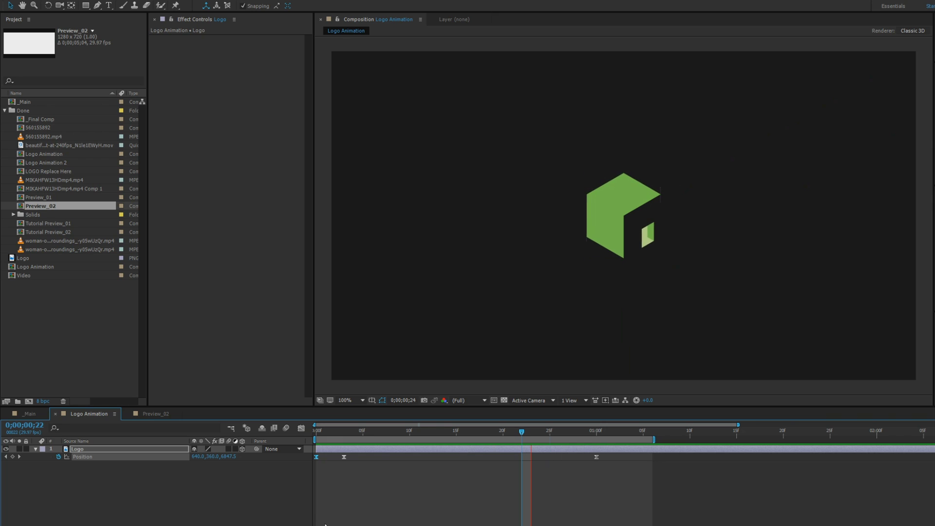
key(space)
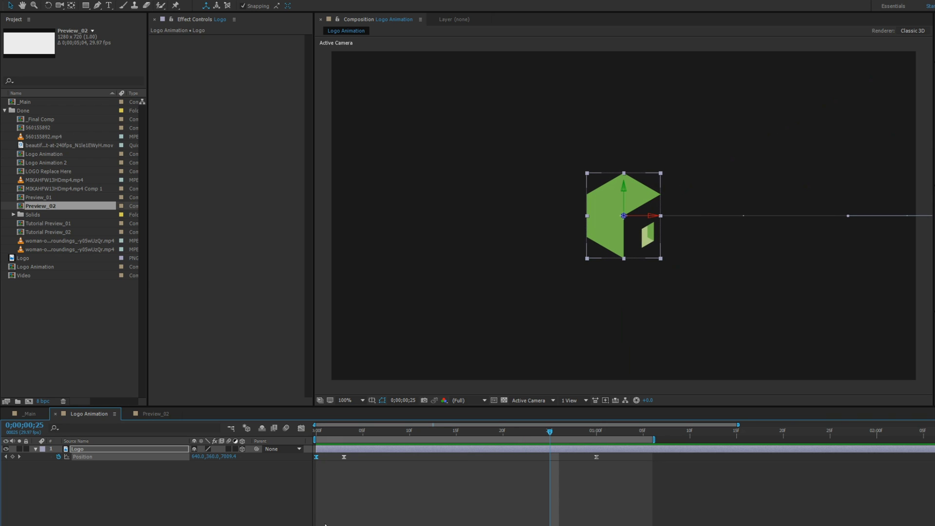
- Enable motion blur for the Logo layer and the composition, and preview the blurred move from the start
click(229, 449)
click(286, 429)
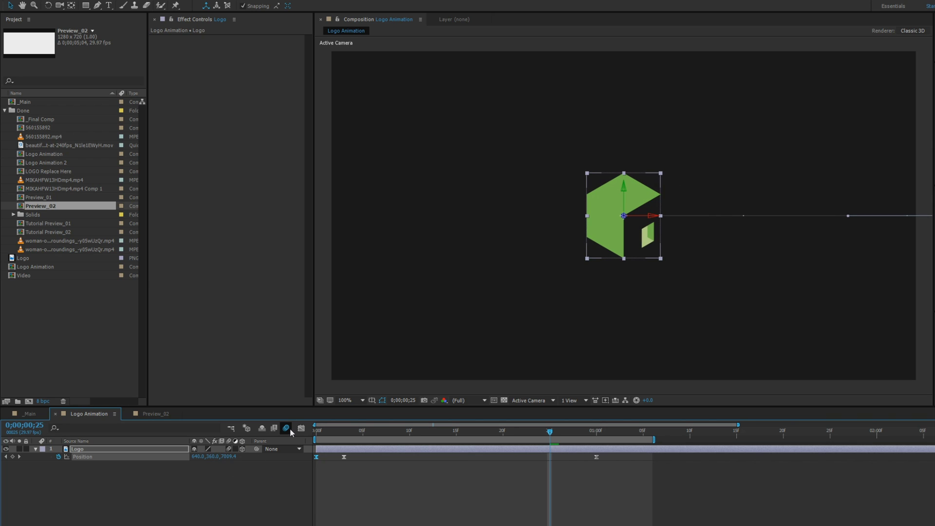
key(space)
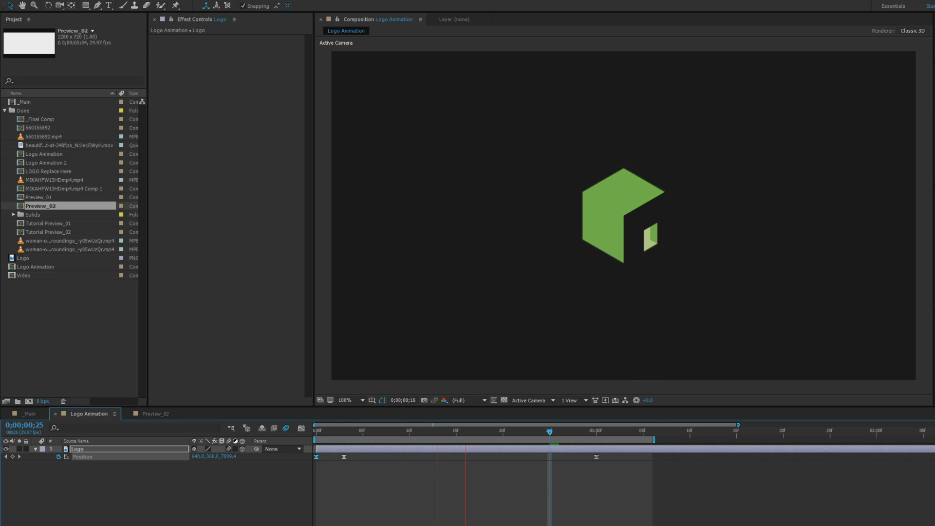
key(space)
key(j)
key(j)
key(j)
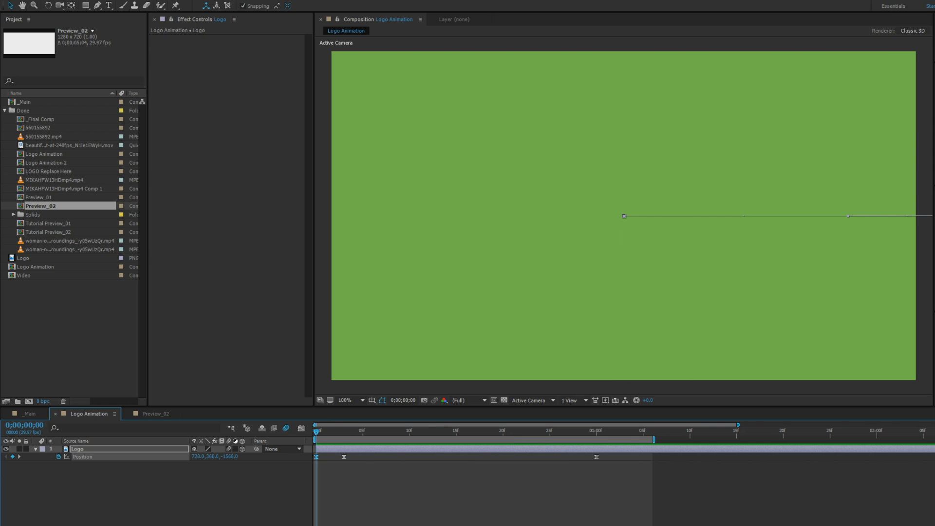
key(space)
key(space)
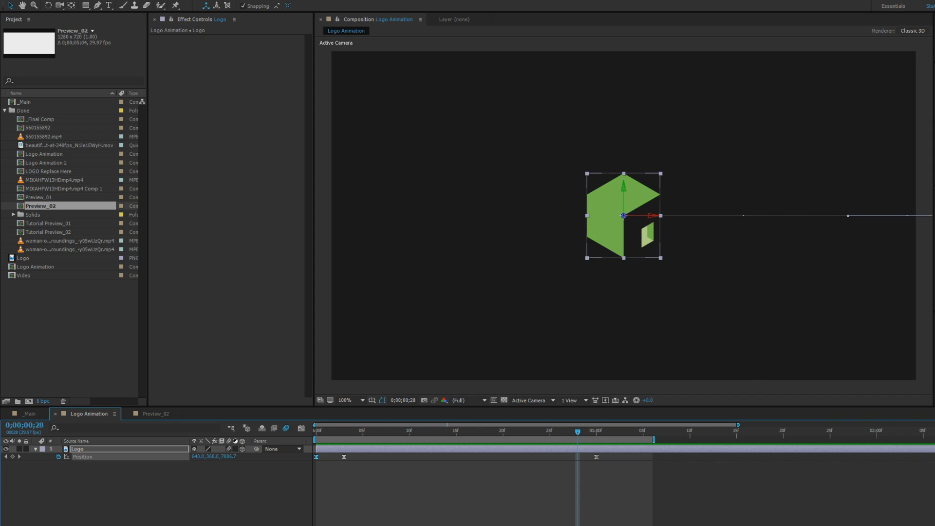
- Check the motion blur Samples Per Frame in the composition's advanced settings and examine the blur at 0;00;00;02
key(F2)
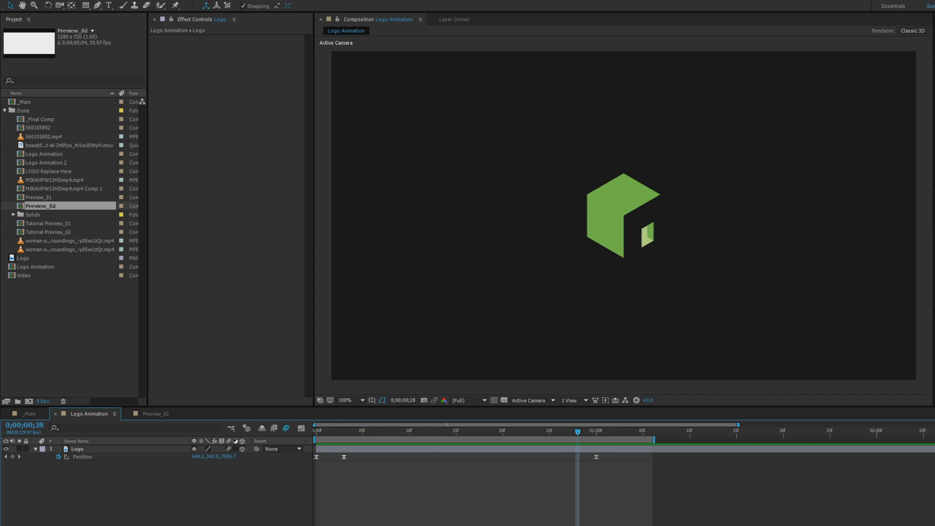
right_click(209, 522)
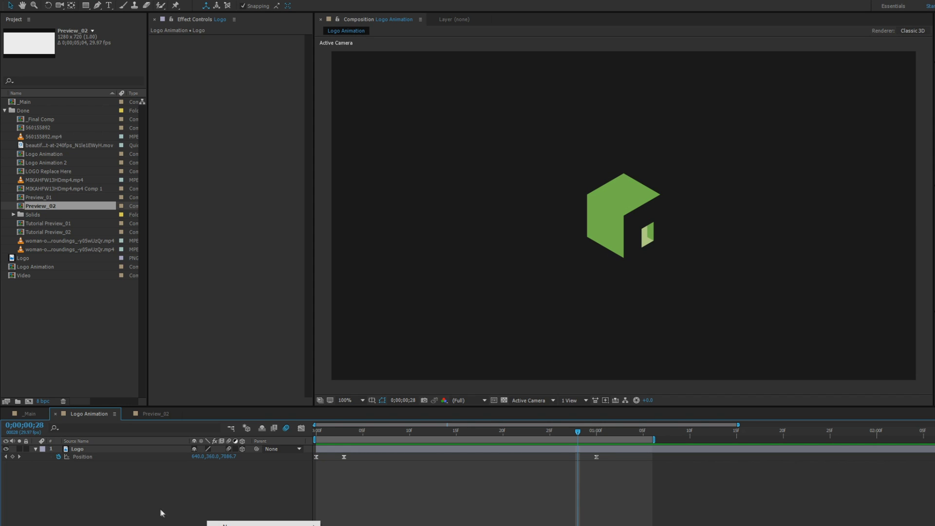
click(416, 429)
click(421, 430)
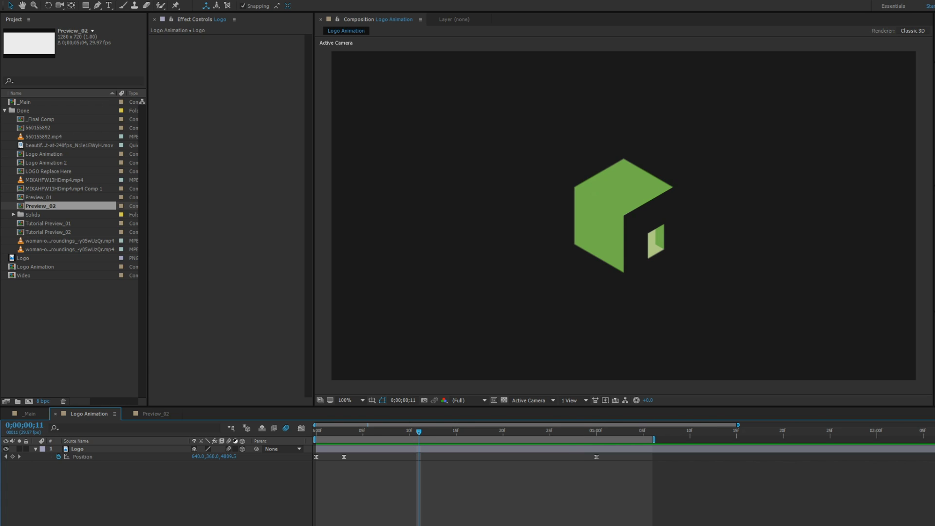
right_click(194, 449)
click(227, 468)
right_click(151, 486)
click(179, 504)
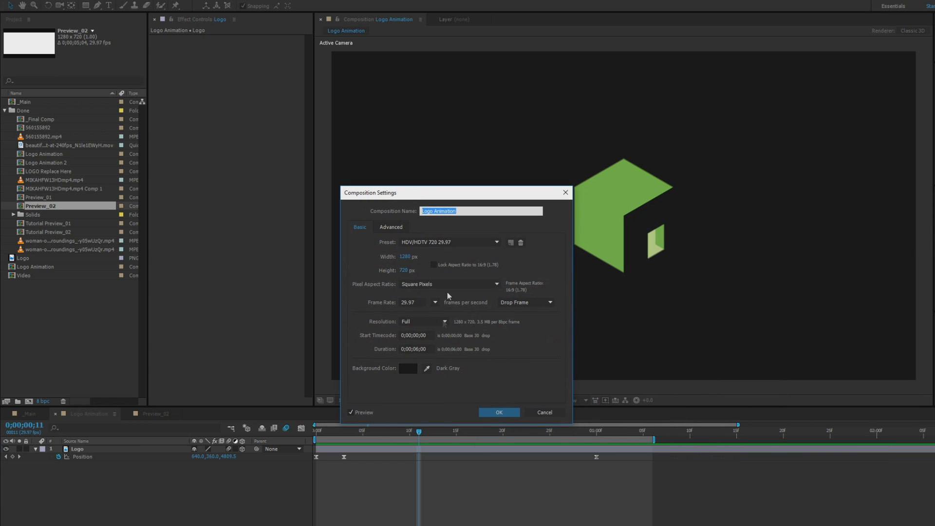
click(393, 227)
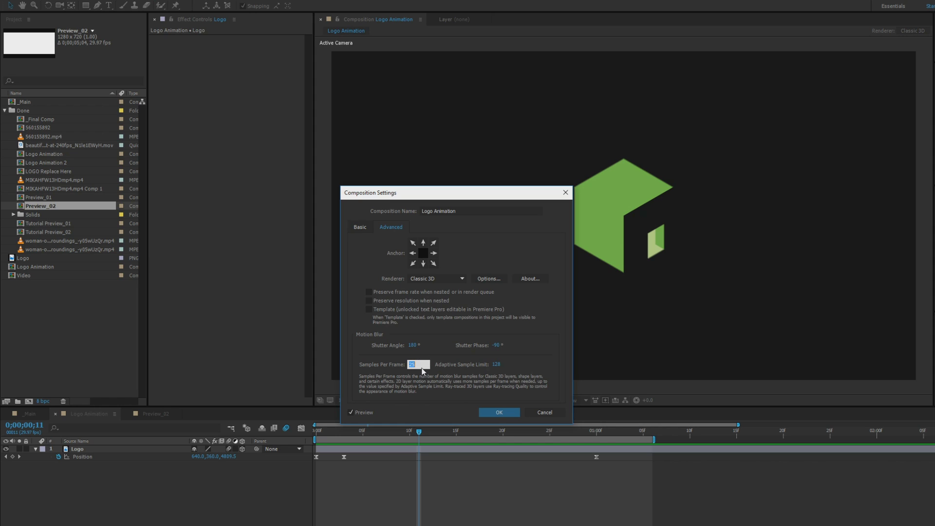
click(485, 413)
scroll(339, 437, right, 1)
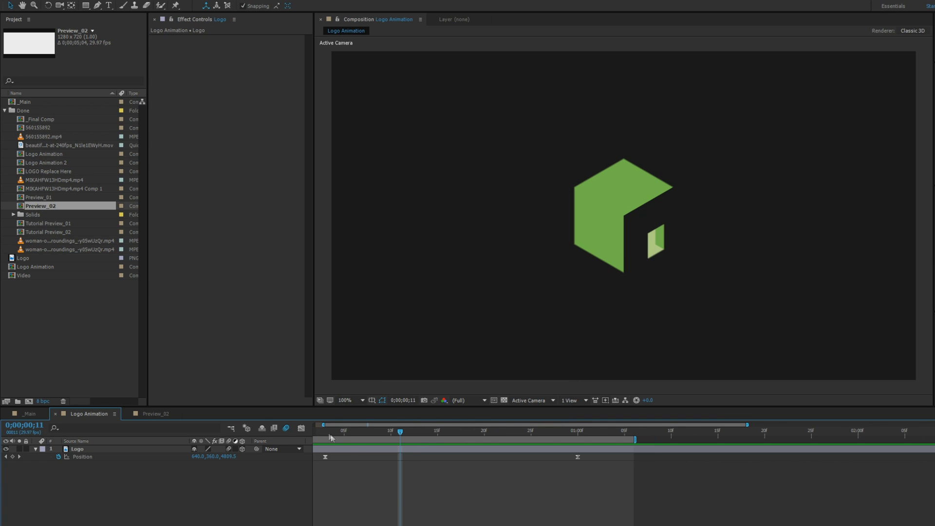
drag(318, 432, 320, 432)
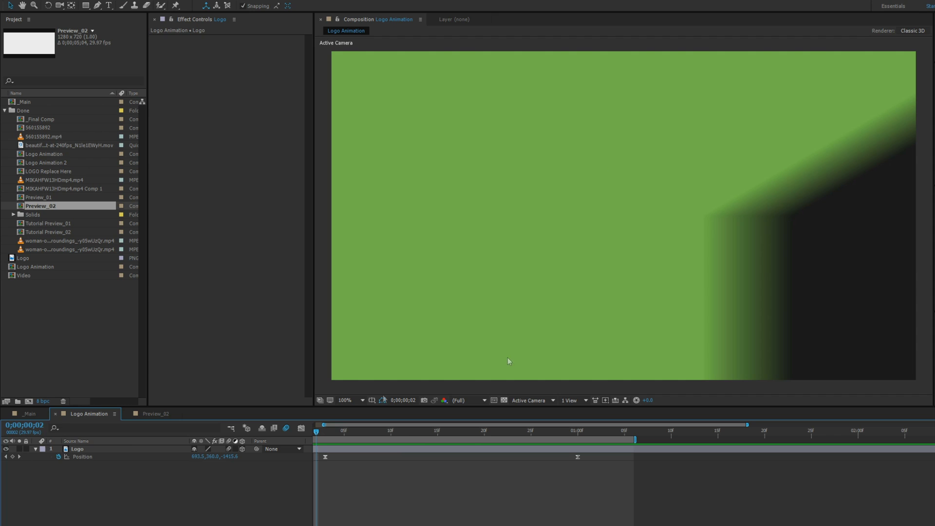
scroll(674, 480, left, 1)
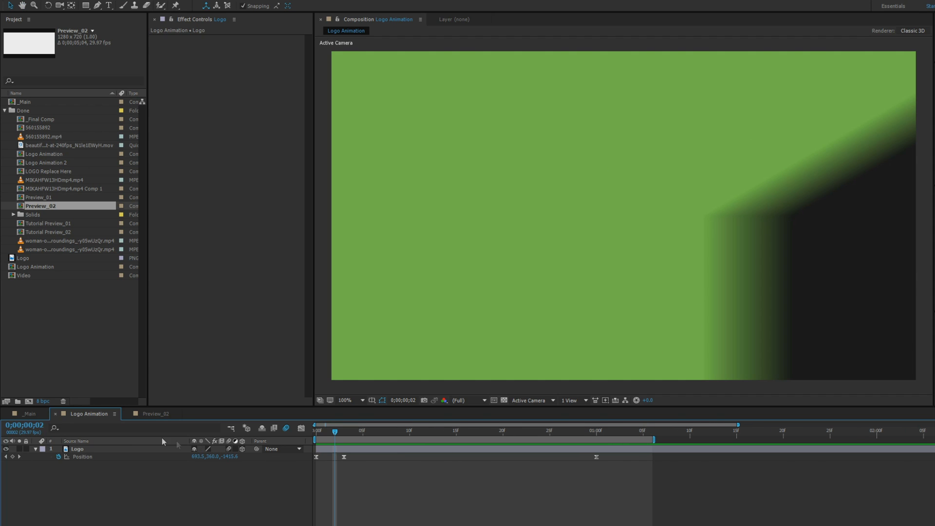
- Extend the work area to just past 0;00;02;10 and go to 0;00;02;00 with the Logo's keyframes shown
drag(320, 435, 592, 449)
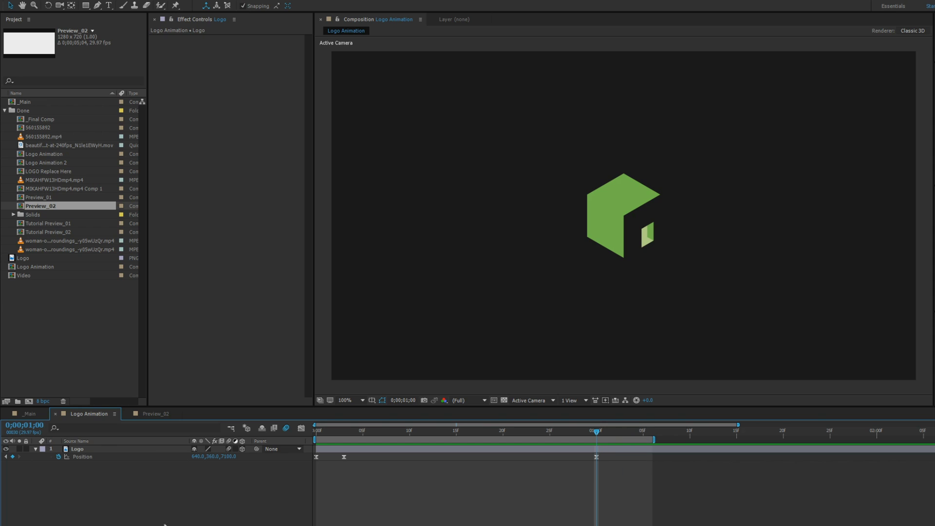
key(u)
key(ctrl+t)
click(558, 449)
click(87, 449)
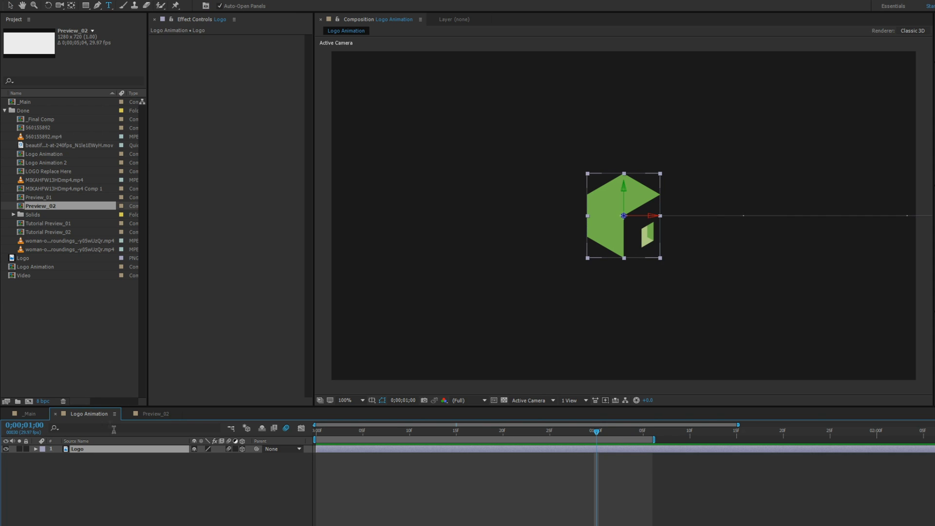
key(u)
key(minus)
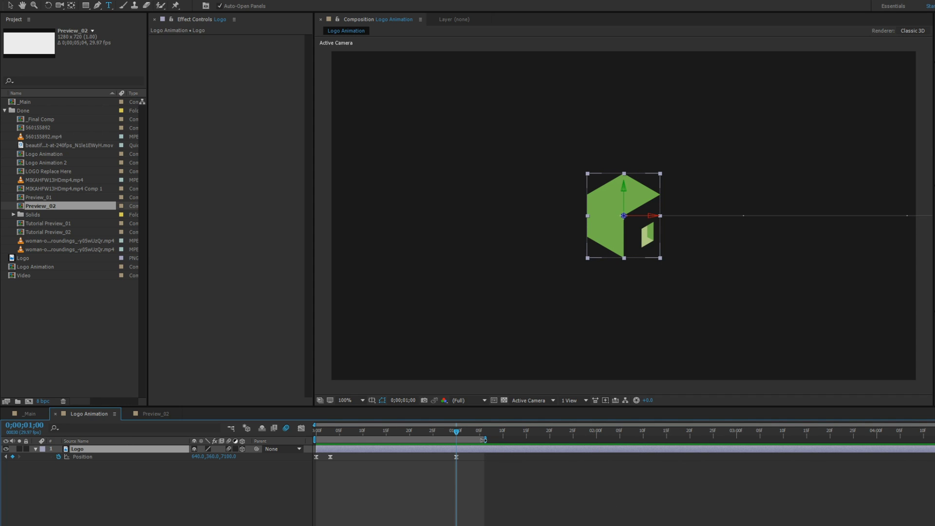
drag(483, 440, 649, 440)
drag(456, 439, 595, 441)
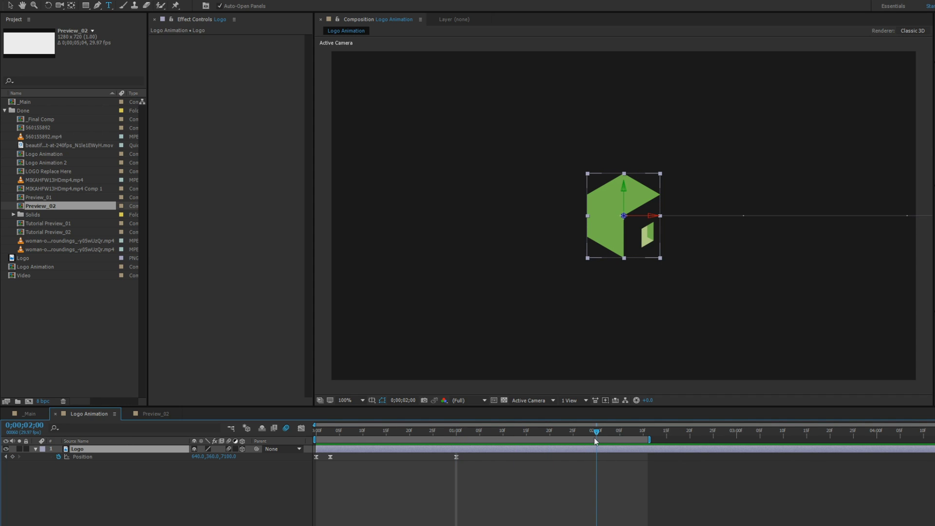
click(275, 500)
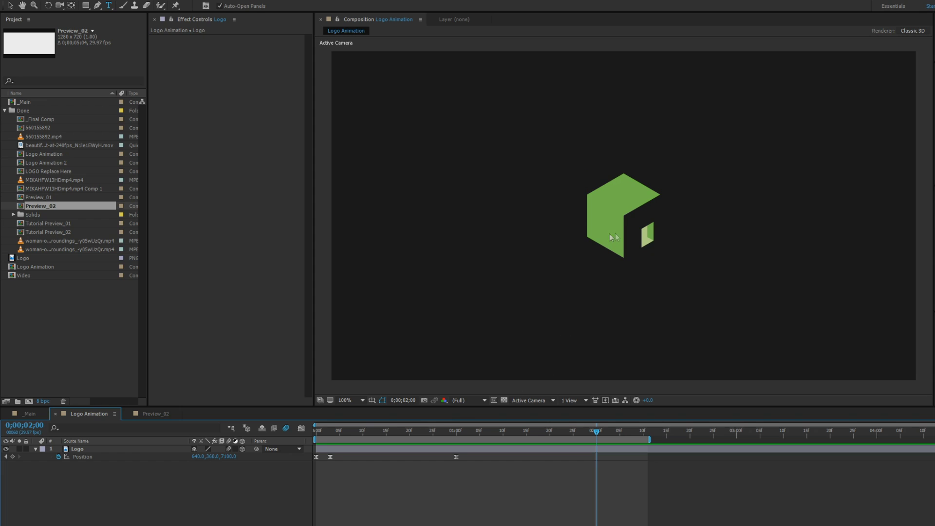
- Try moving the logo left to an X position of about -114 at 0;00;02;00, and undo it
key(v)
click(649, 239)
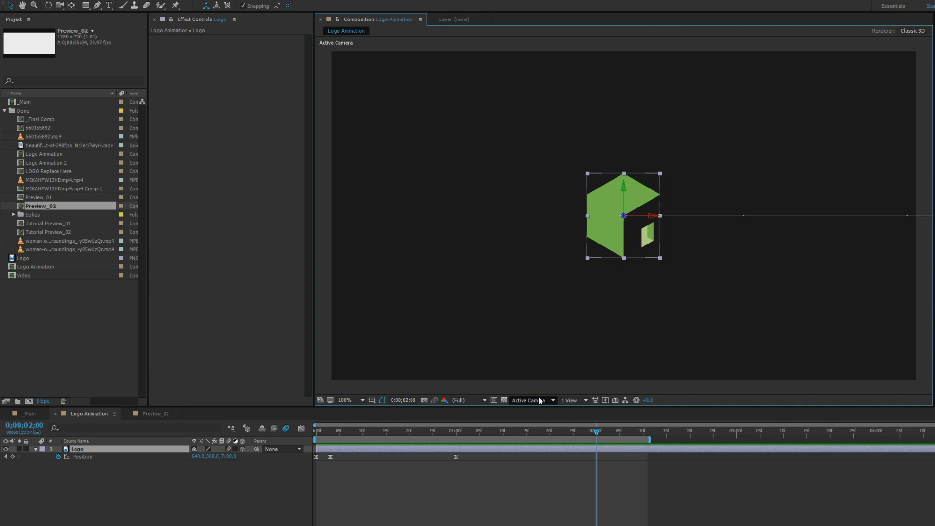
drag(629, 229, 560, 229)
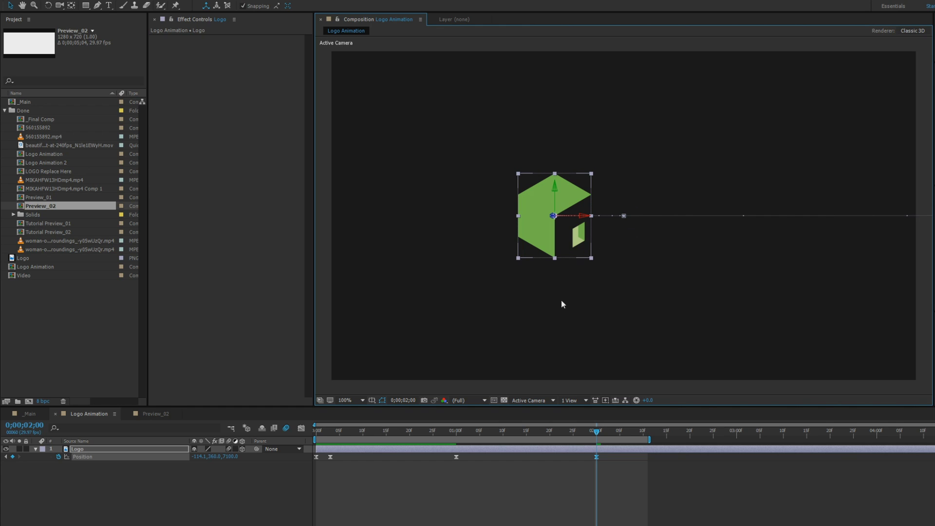
key(ctrl+z)
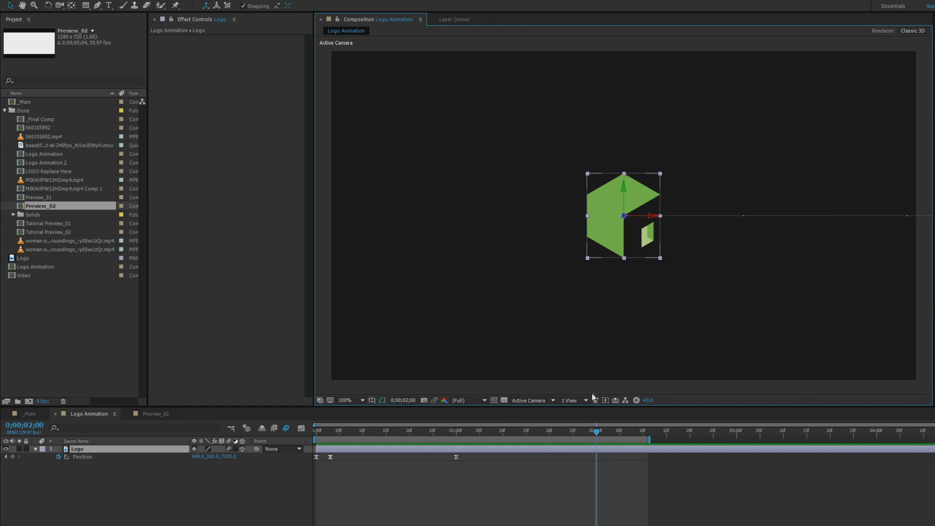
- Set the spatial interpolation of all three Position keyframes to Linear and preview the animation
key(j)
drag(471, 495, 303, 455)
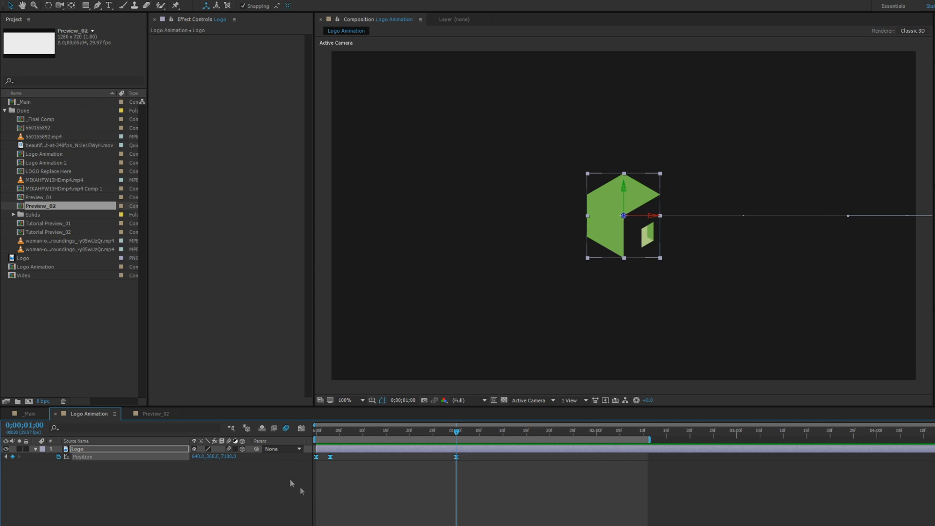
key(ctrl+alt+k)
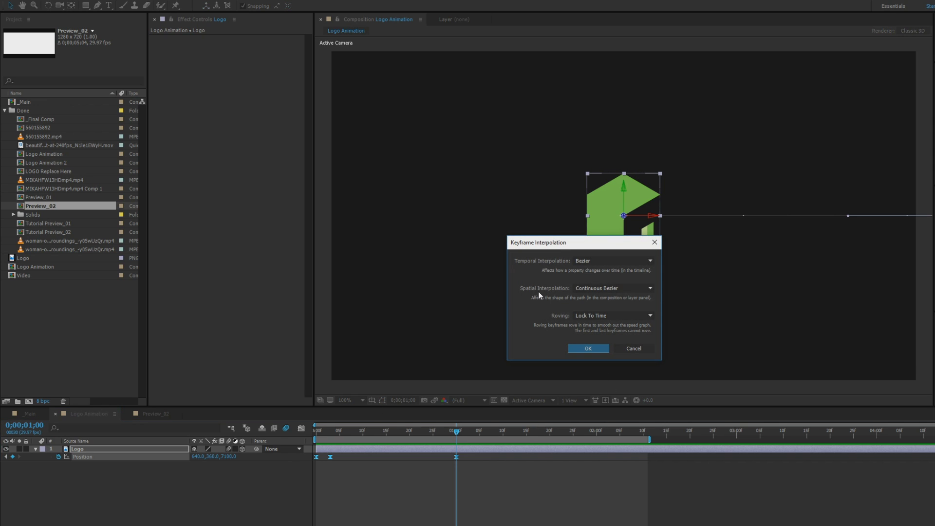
click(633, 288)
click(602, 310)
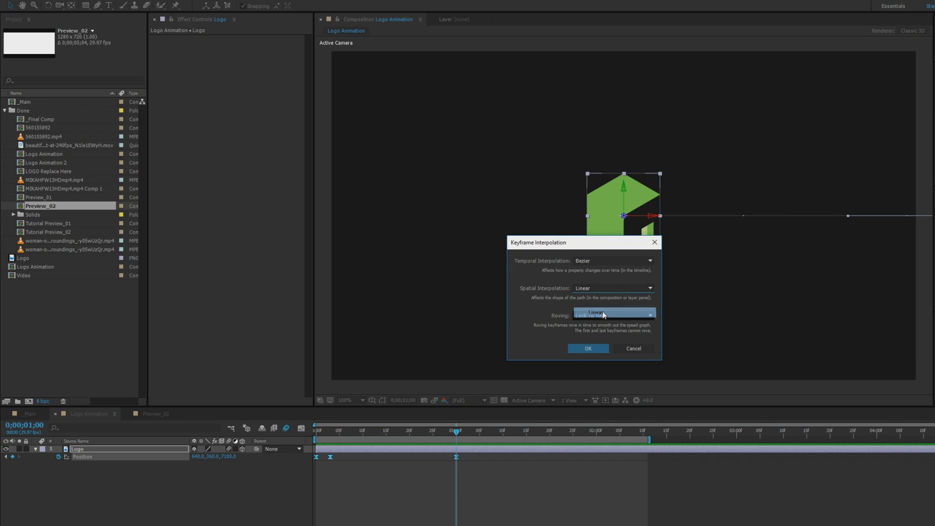
click(582, 348)
key(space)
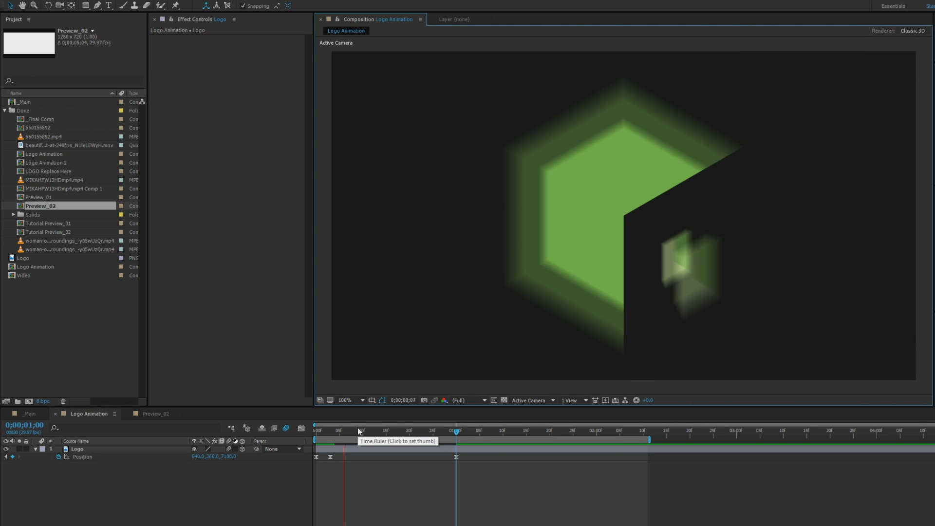
key(space)
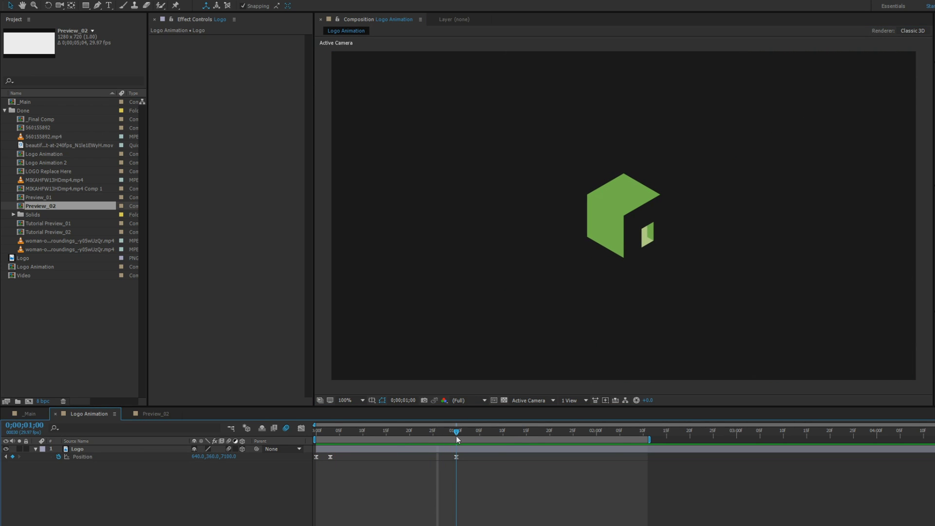
- Move the logo left to an X position of about -603 at 0;00;02;00 and preview the animation
drag(457, 437, 597, 439)
click(628, 253)
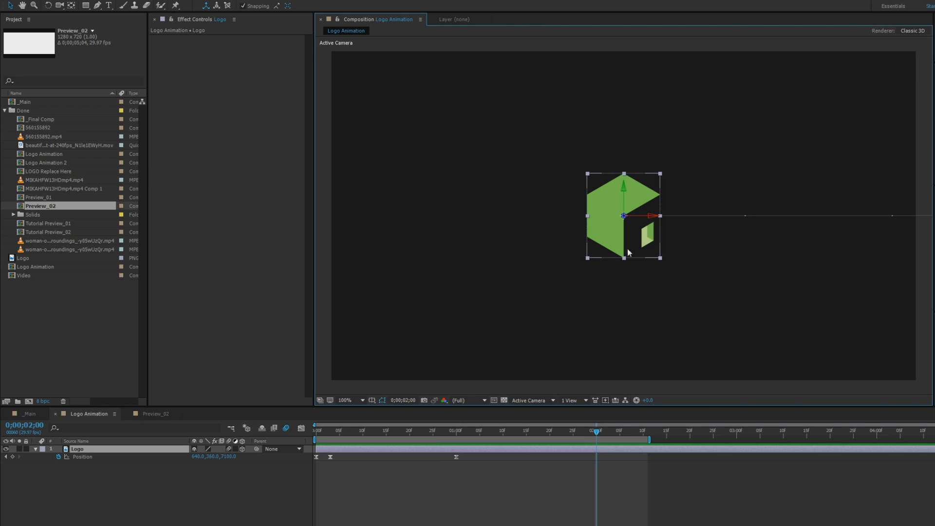
drag(627, 253, 533, 254)
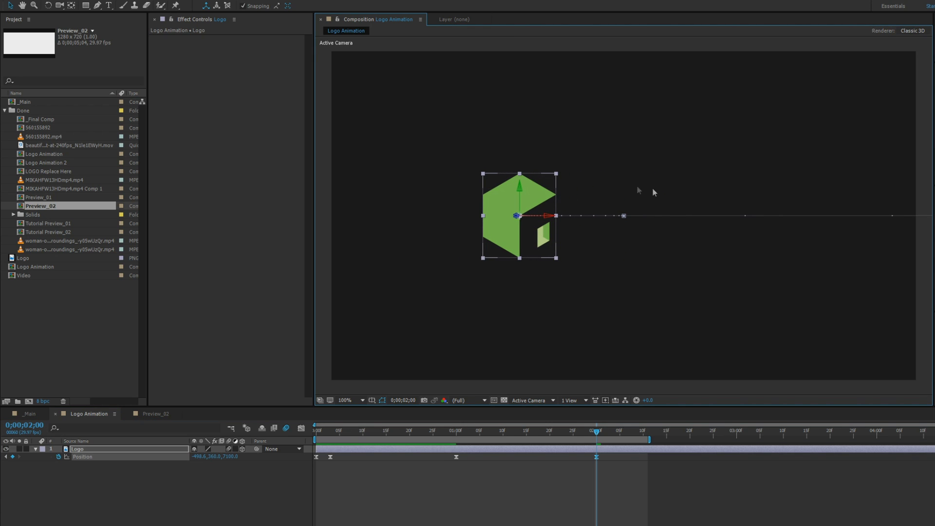
click(573, 299)
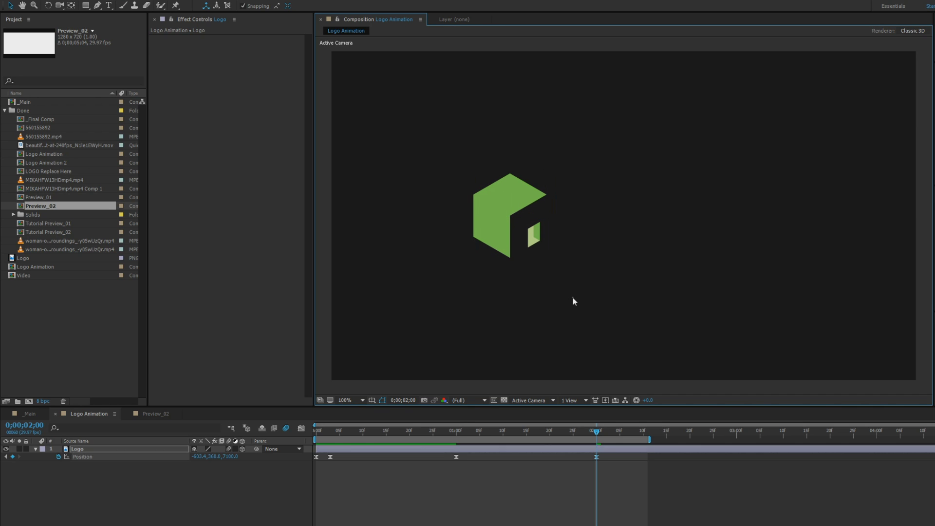
key(space)
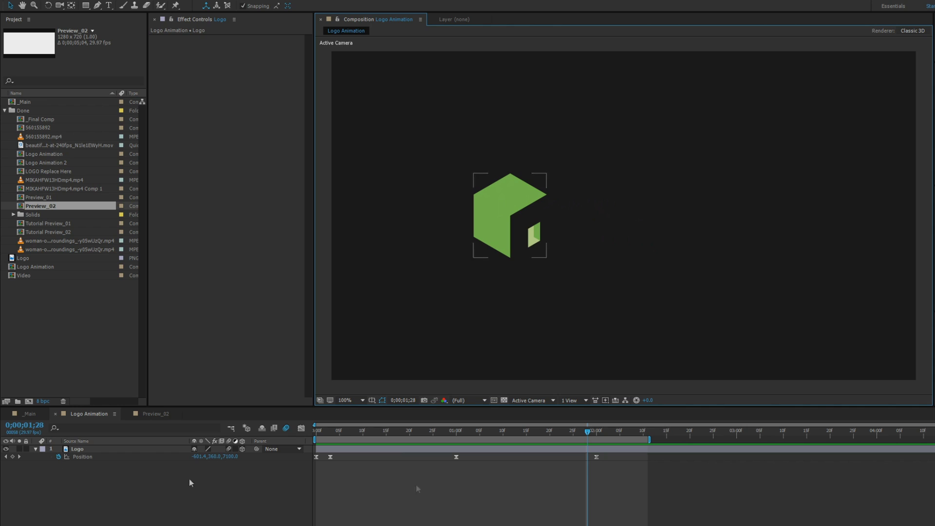
- Examine the speed graph of the Logo's last two Position keyframes and preview the motion
drag(611, 486, 449, 451)
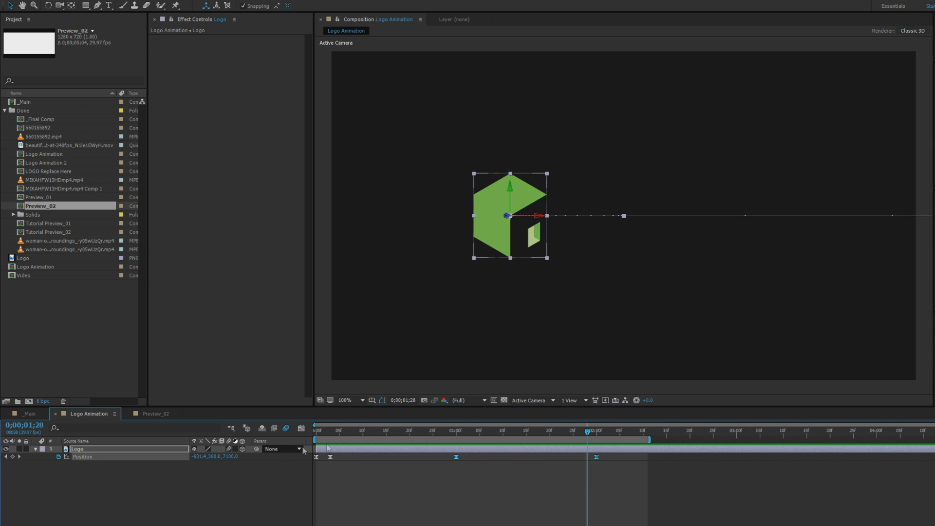
click(302, 428)
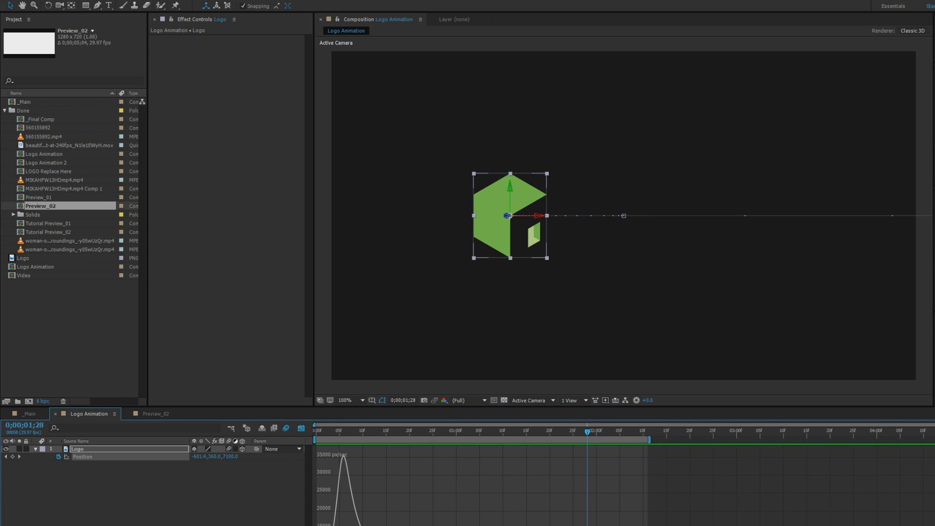
key(space)
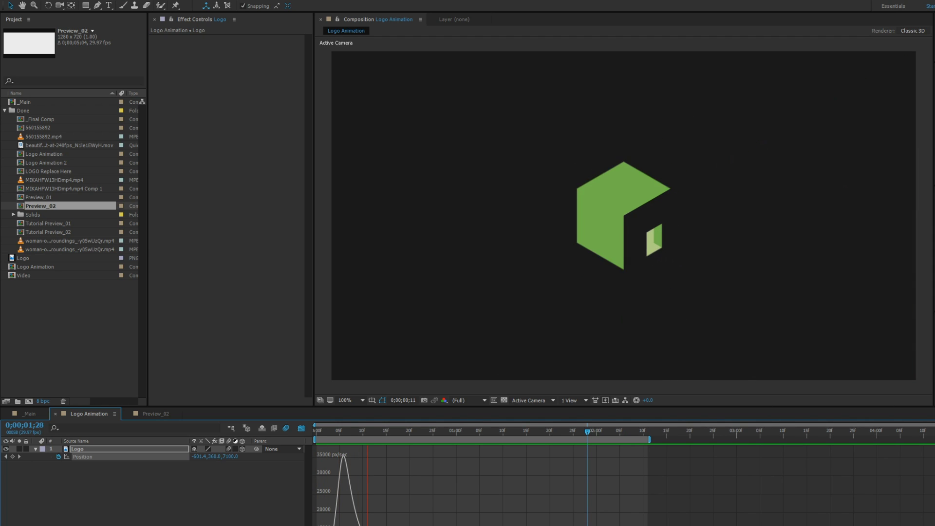
key(space)
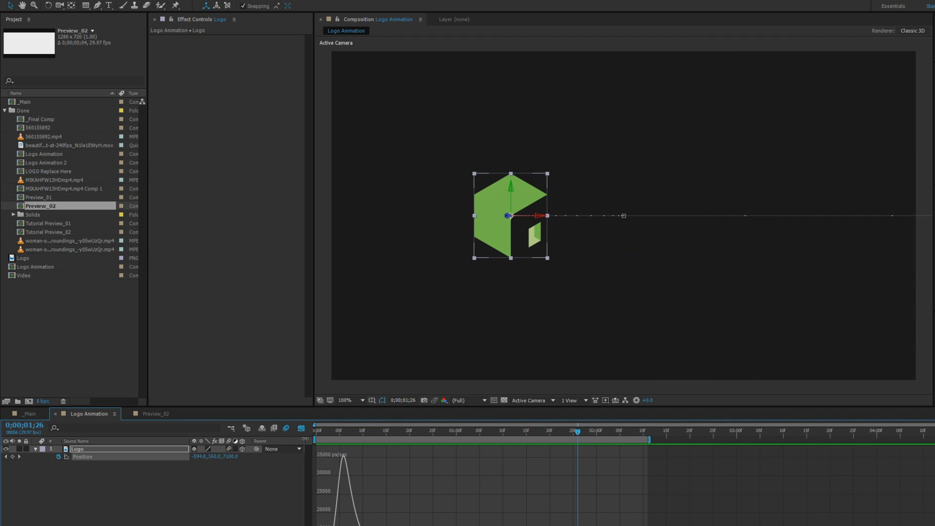
click(302, 430)
click(382, 518)
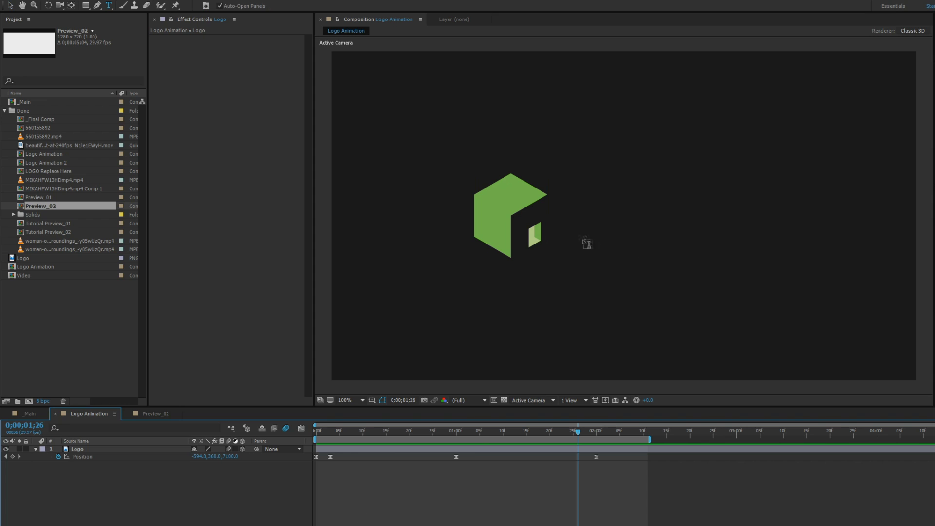
- Add a text layer reading "Keep Moving" just to the right of the logo
key(ctrl+t)
click(571, 223)
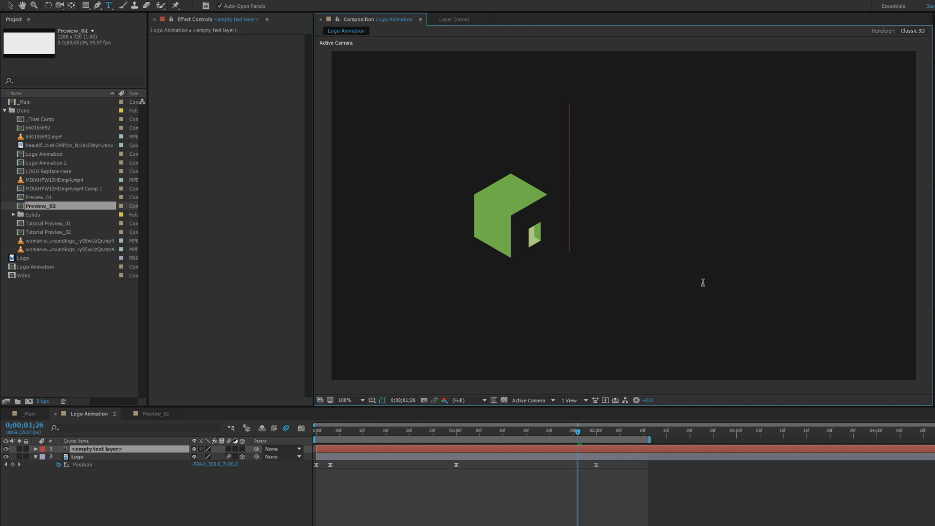
text(Kee)
text(p Moving)
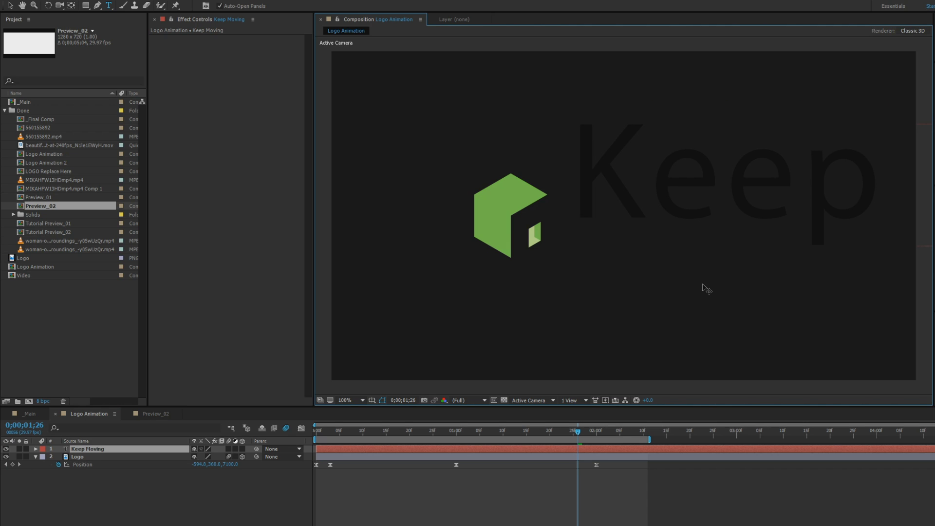
key(Escape)
key(v)
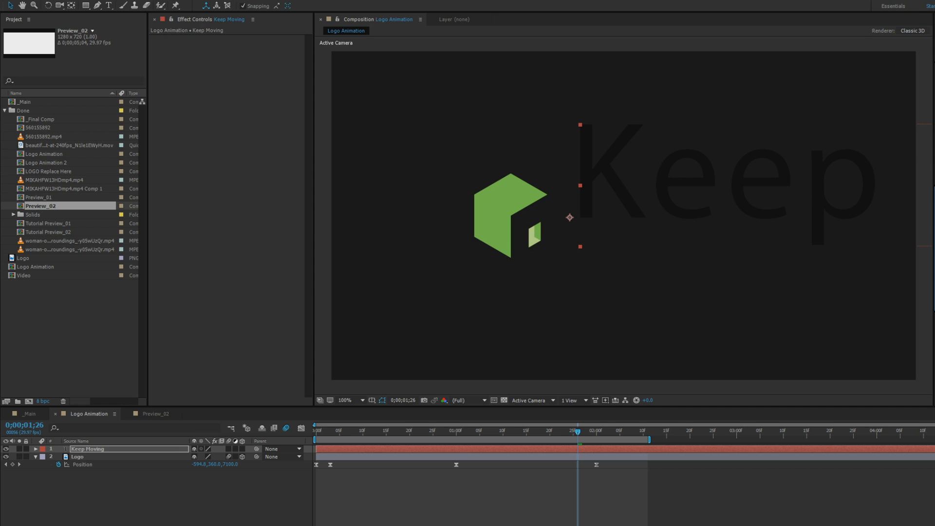
- Scale the "Keep Moving" text down so the whole phrase fits beside the logo
key(comma)
key(comma)
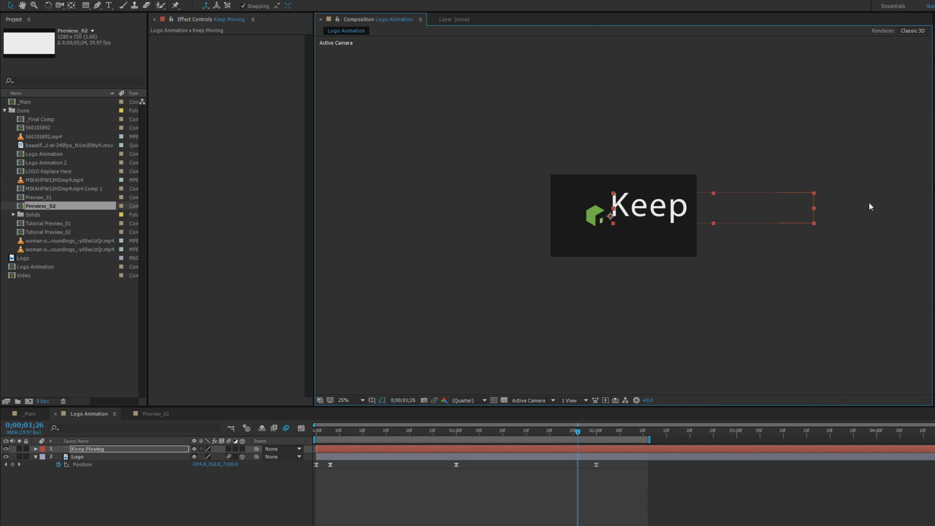
drag(816, 196, 661, 213)
key(period)
key(period)
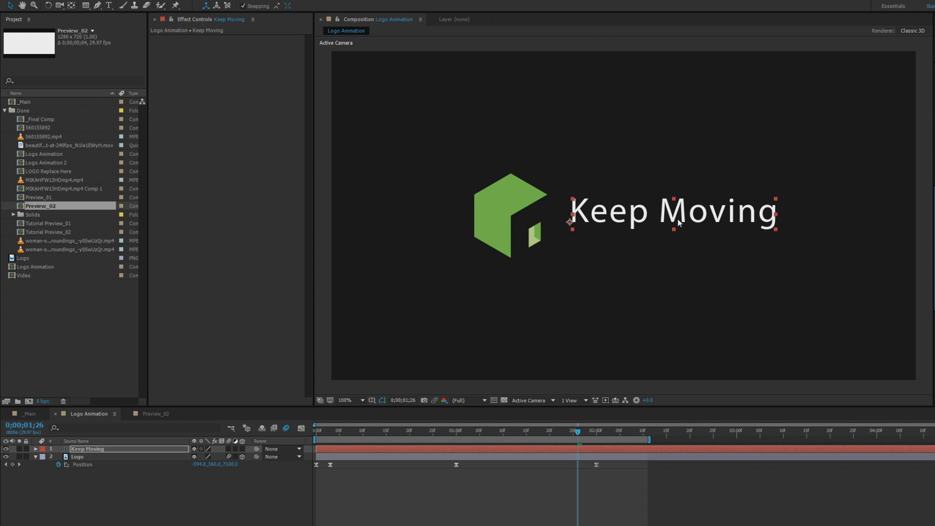
- Change the text to a bold script font and shift it slightly down beside the logo
key(Return)
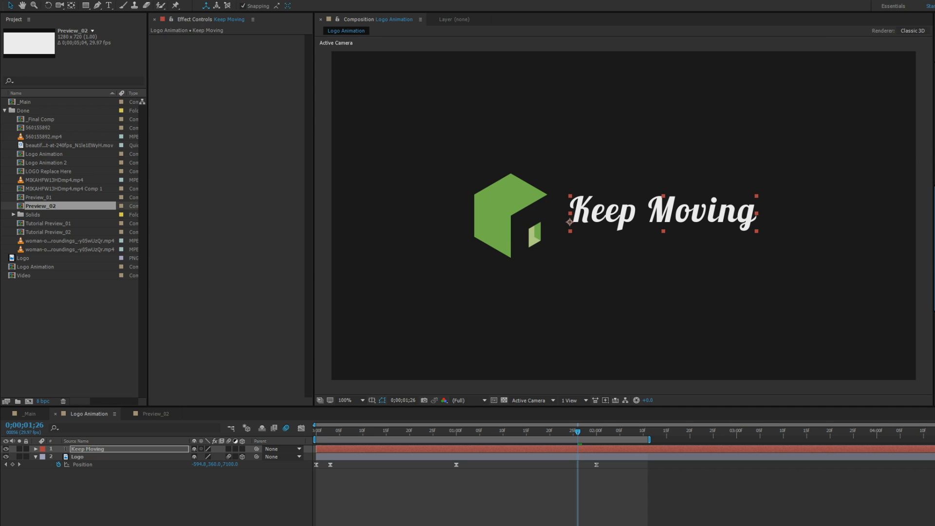
click(678, 222)
key(period)
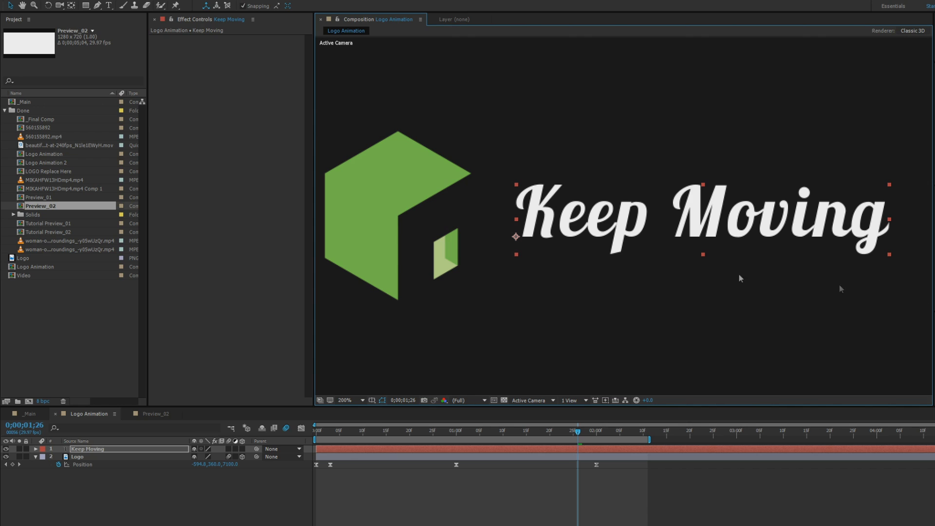
key(comma)
click(685, 290)
click(713, 215)
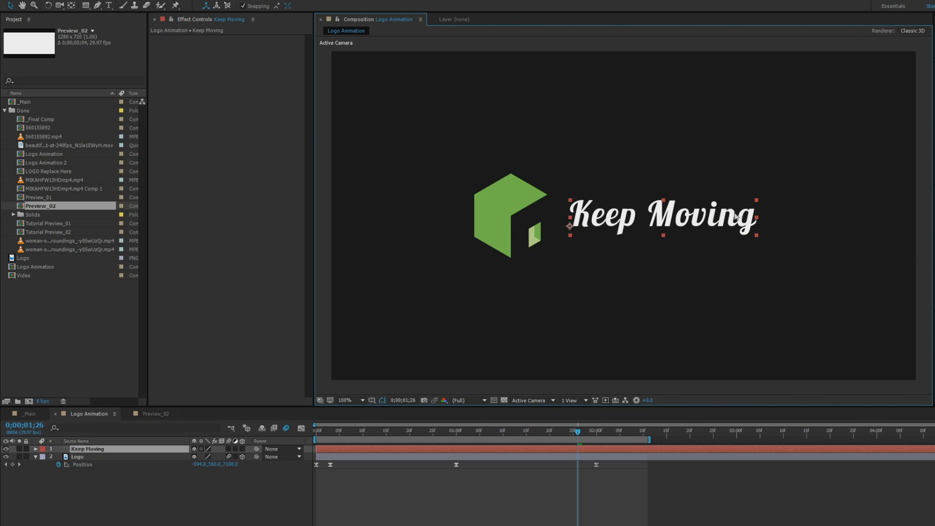
- Tighten the kerning between the letters of "Keep Moving", working from the last letters back to the K
double_click(729, 216)
click(745, 220)
key(alt+Left)
key(alt+Left)
key(Left)
key(alt+Left)
key(alt+Left)
key(Left)
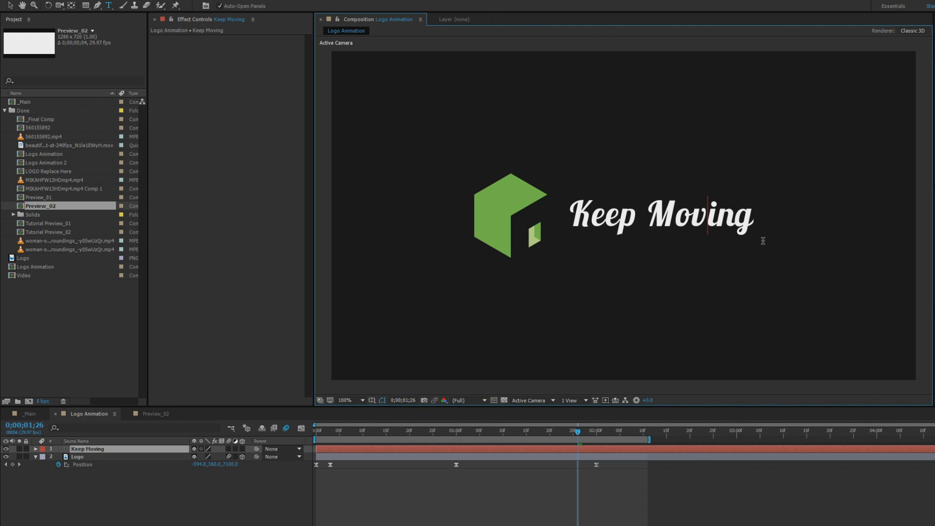
key(alt+Left)
key(alt+Left)
key(alt+Left)
key(alt+Left)
key(alt+Left)
key(Left)
key(alt+Left)
key(alt+Left)
key(alt+Left)
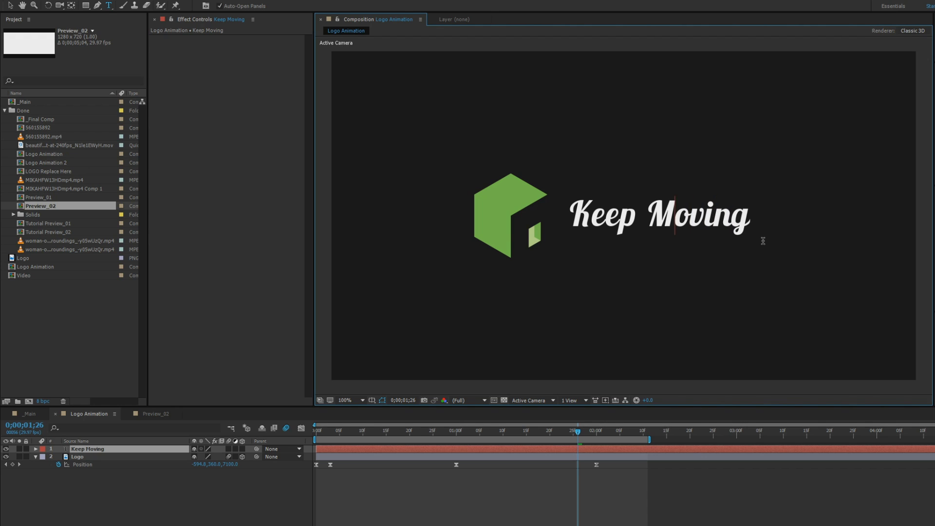
key(Left)
key(Left)
key(Left)
key(alt+Left)
key(alt+Left)
key(Left)
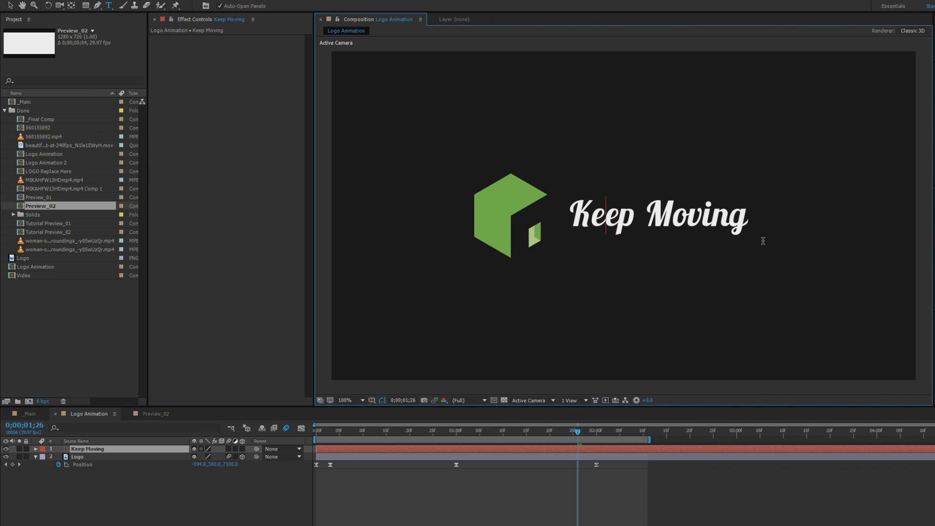
key(alt+Left)
key(Left)
key(alt+Left)
key(alt+Left)
key(ctrl+Return)
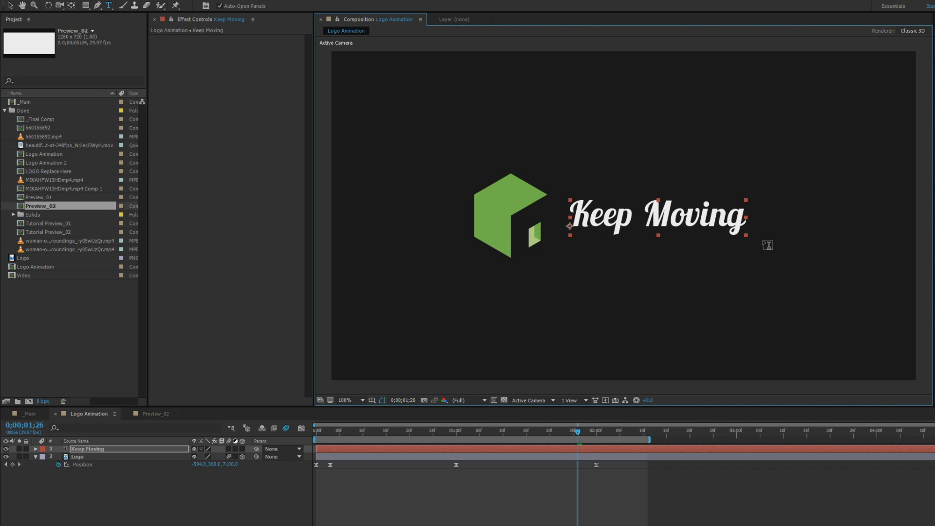
key(v)
click(774, 276)
- At 0;00;02;00, save the project and nudge the "Keep Moving" text slightly to the right
drag(576, 434, 596, 439)
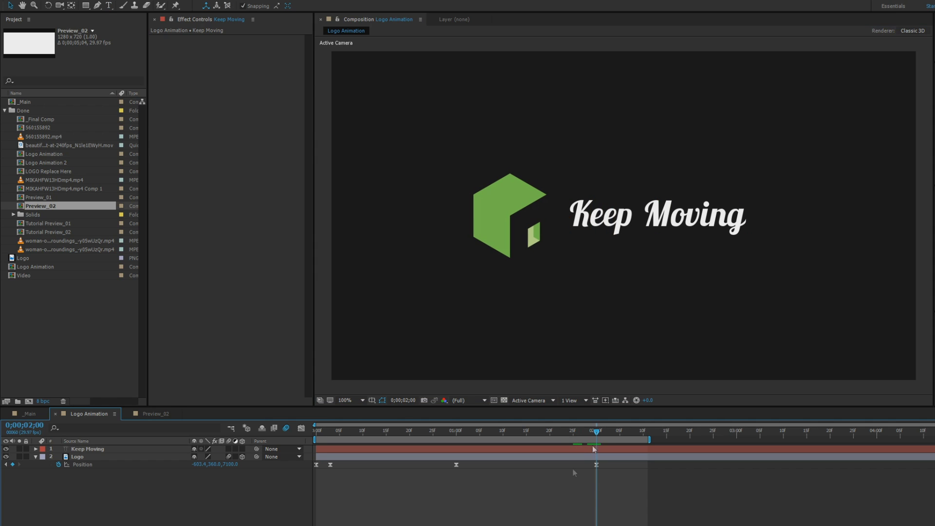
drag(195, 478, 100, 449)
click(96, 482)
key(u)
key(ctrl+s)
drag(699, 226, 702, 225)
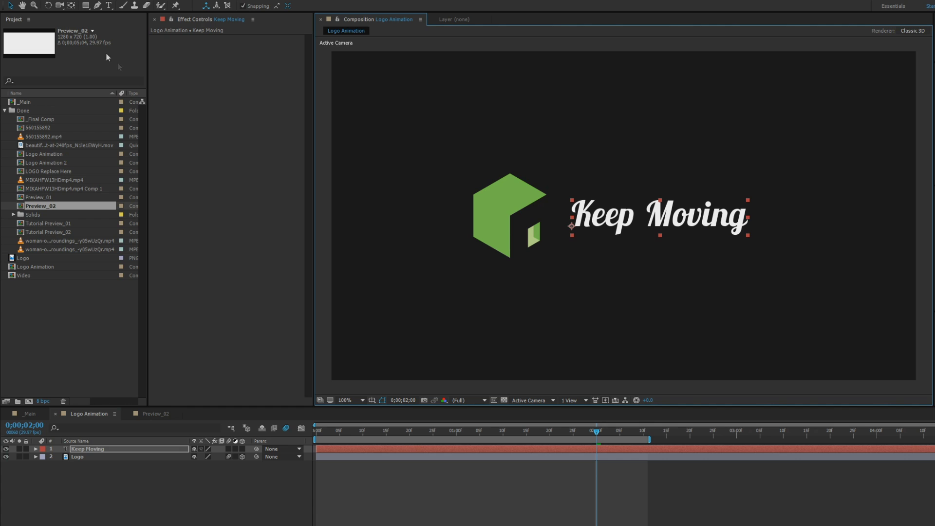
- Draw a rectangular mask closely around the text on the Keep Moving layer
click(85, 6)
click(570, 197)
drag(569, 197, 751, 237)
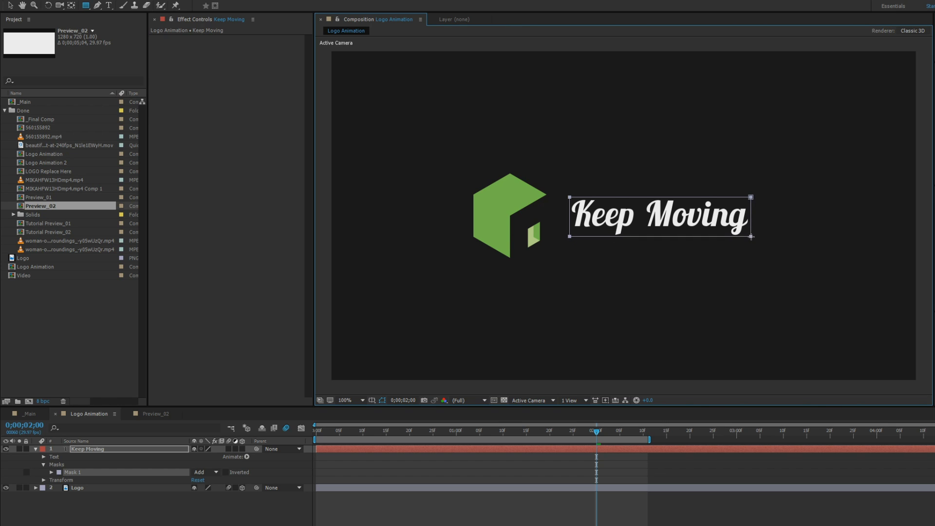
key(v)
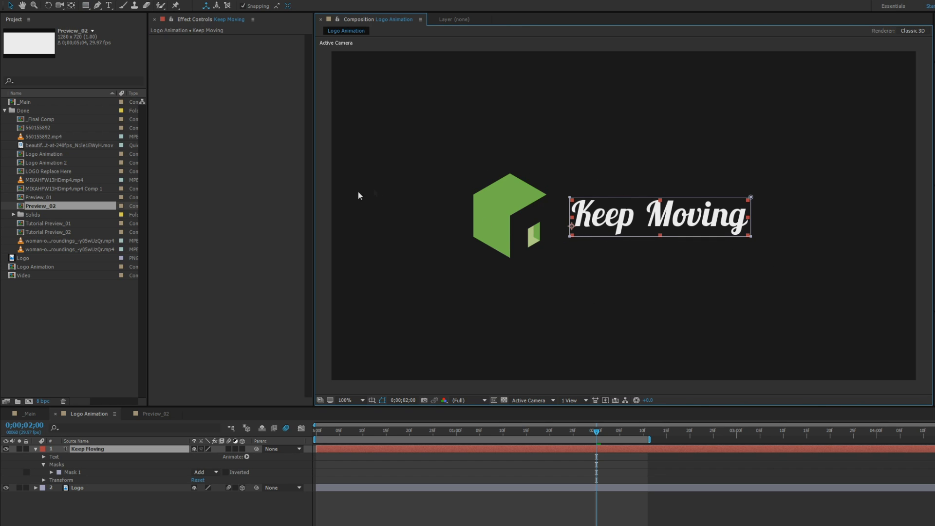
- Show the rulers and place a vertical guide along the left edge of the text's mask
key(ctrl+r)
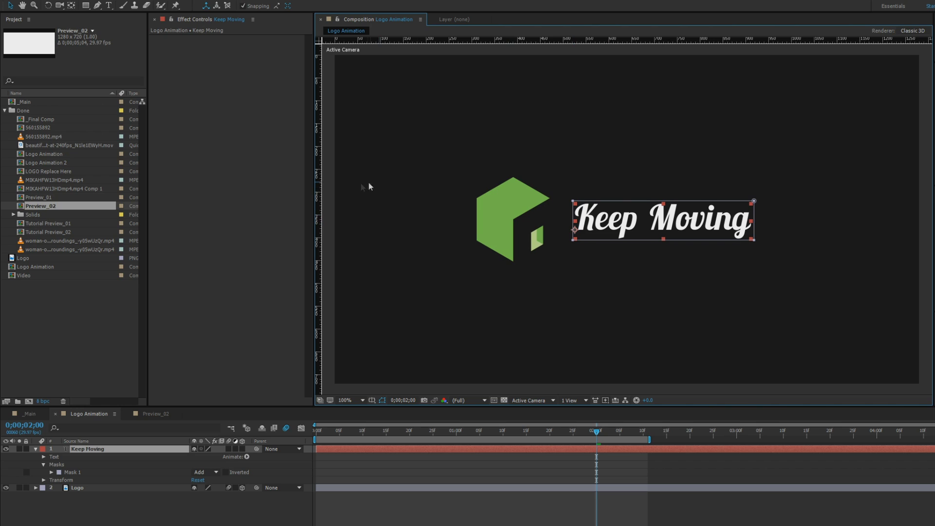
drag(318, 182, 573, 205)
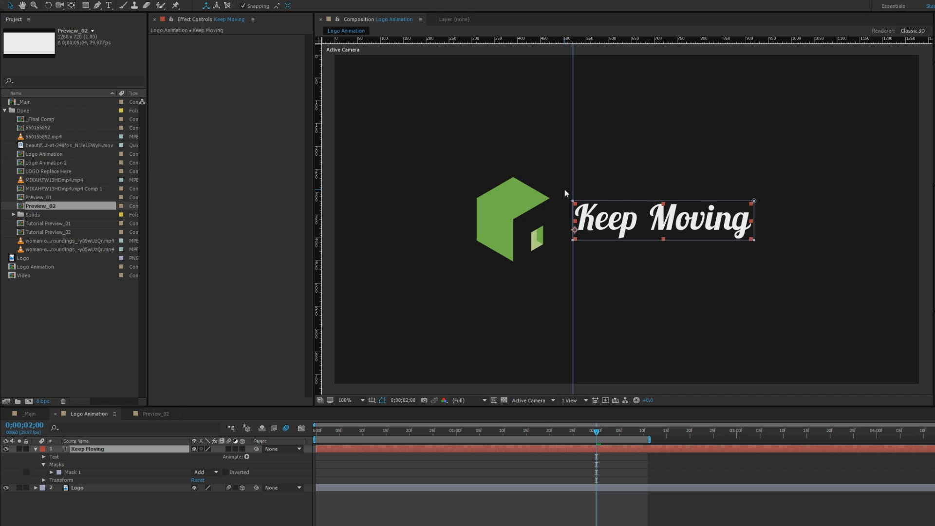
key(period)
key(period)
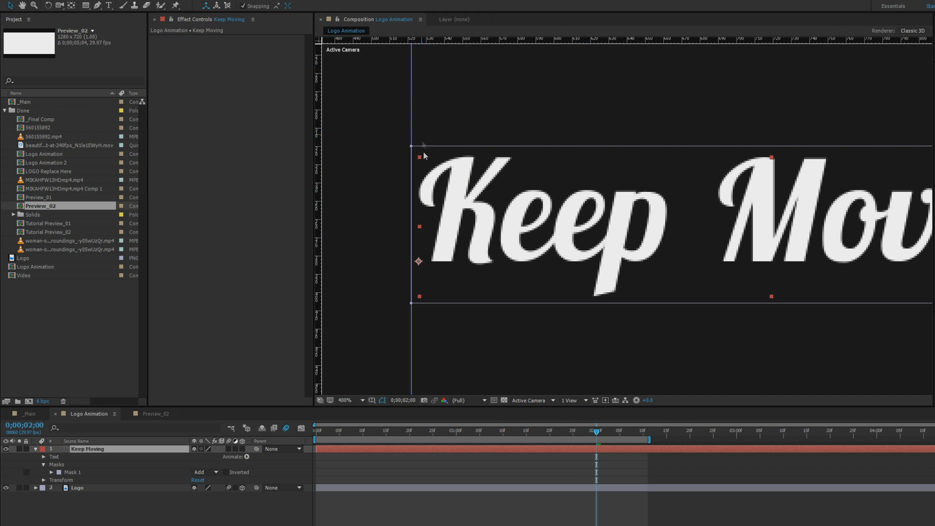
- Keyframe the text's Position at 0;00;02;00, and move the text left to X 313 at 0;00;01;00
key(p)
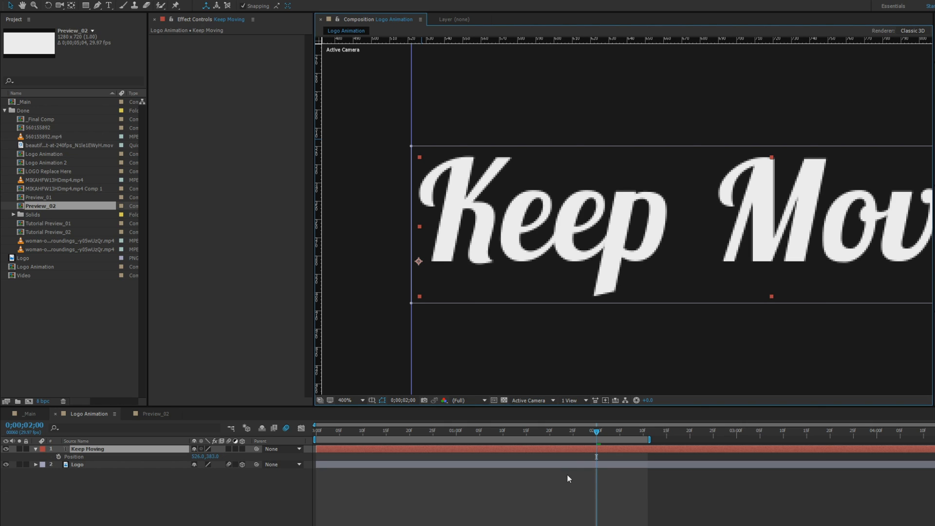
click(58, 457)
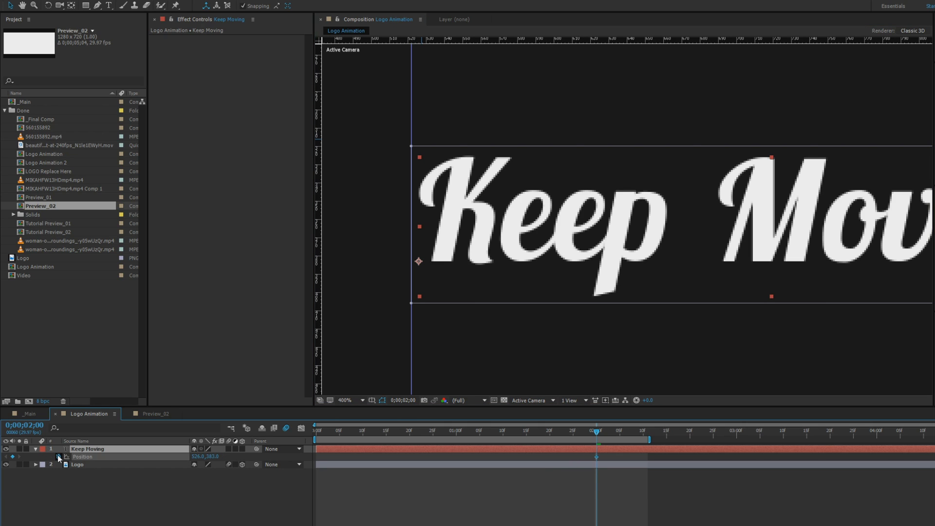
click(453, 439)
scroll(642, 311, down, 2)
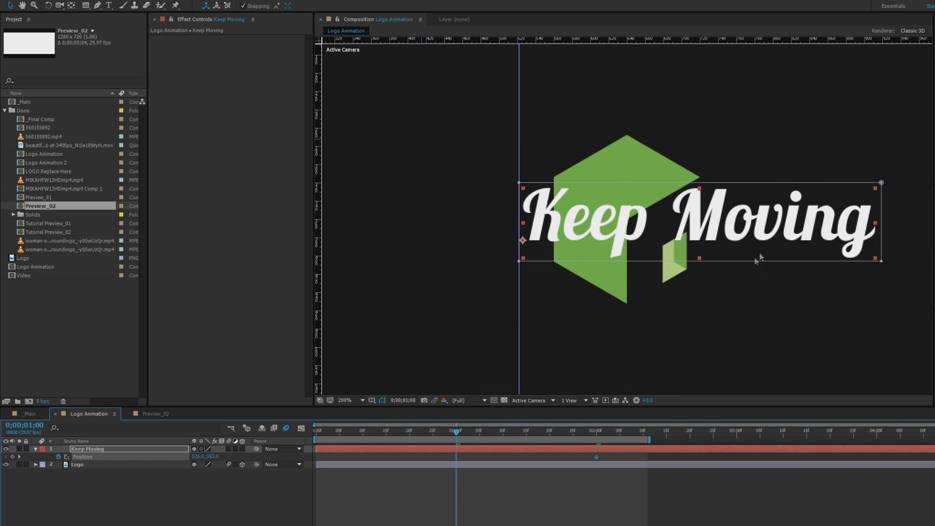
scroll(759, 253, down, 1)
drag(730, 224, 628, 223)
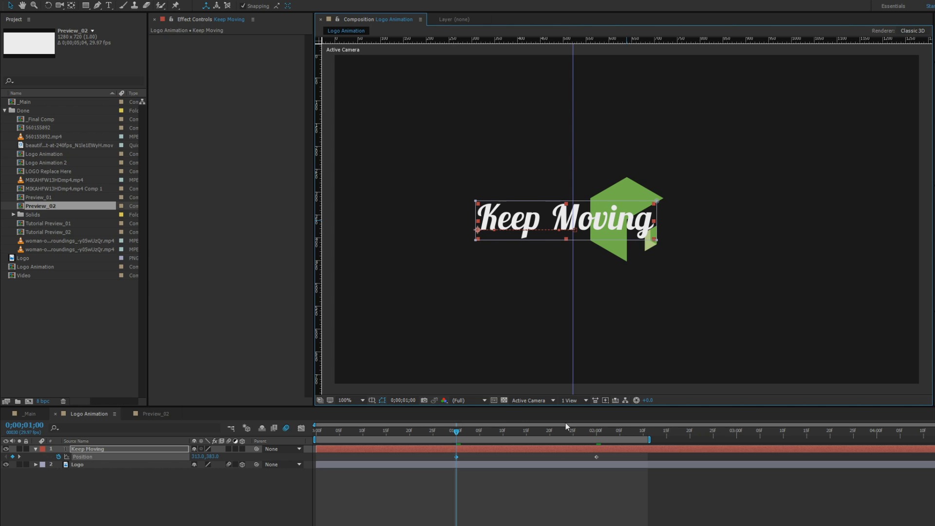
- Add a Mask Path keyframe for the Keep Moving layer's mask at 0;00;02;00
scroll(596, 276, up, 1)
scroll(465, 186, down, 1)
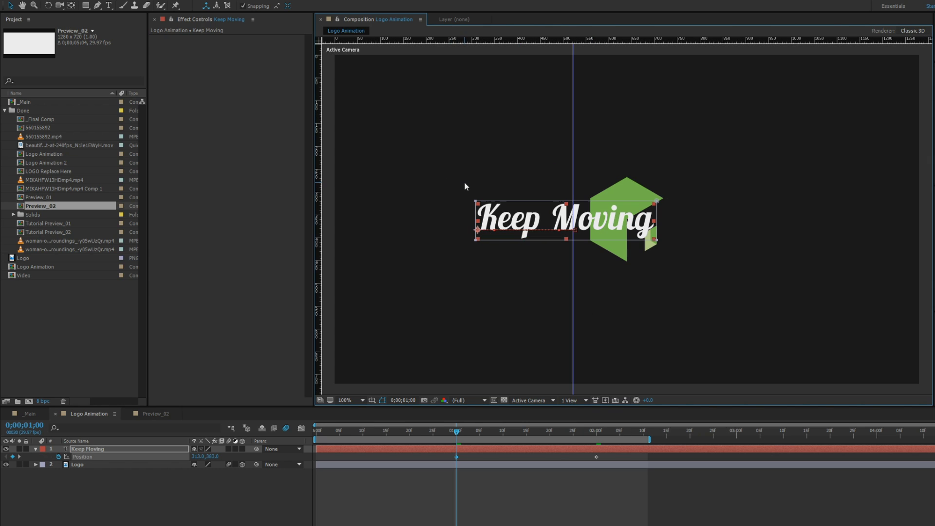
scroll(627, 220, up, 1)
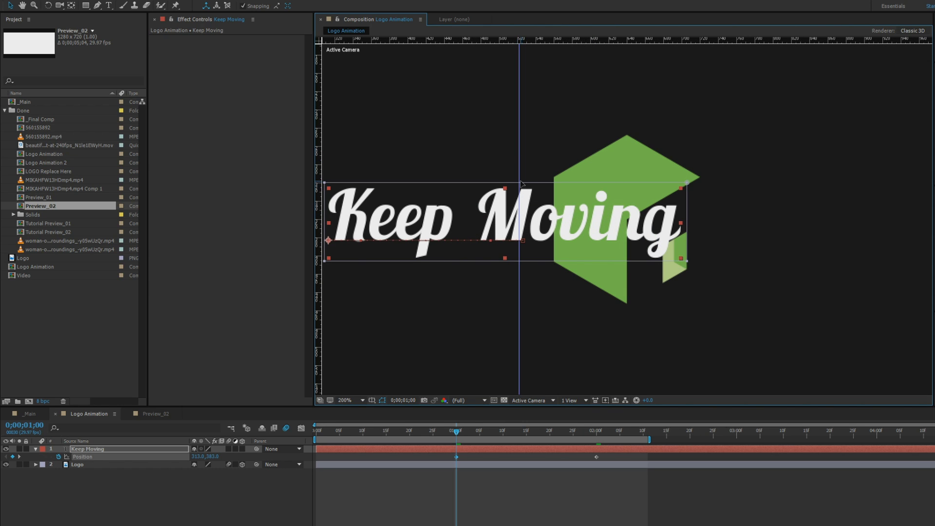
key(k)
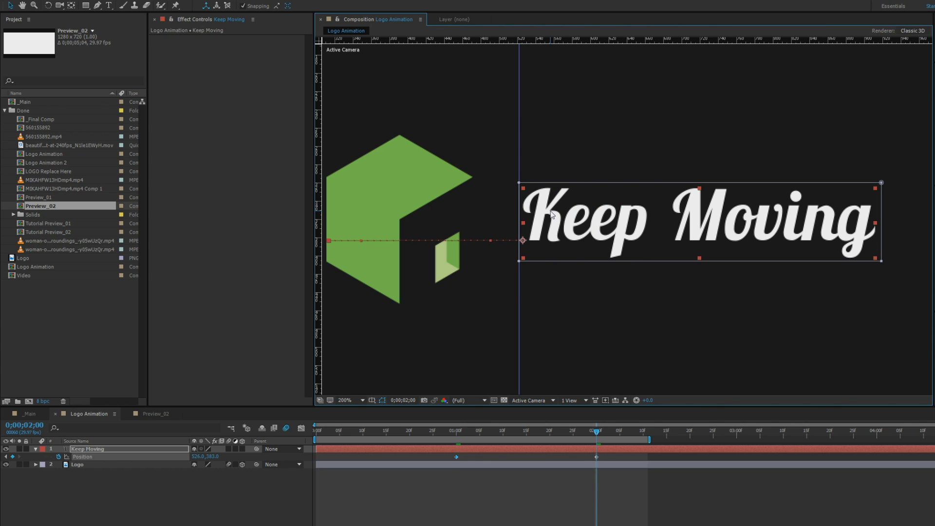
key(shift+m)
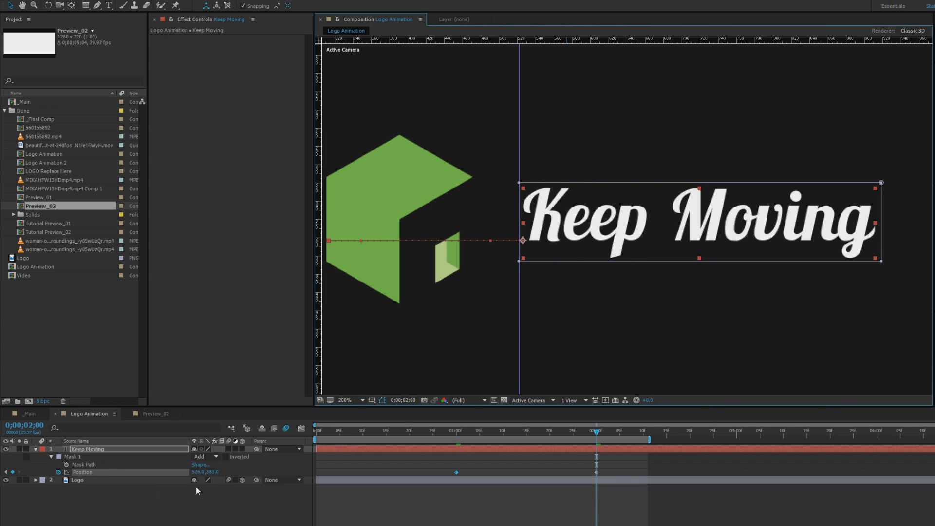
click(66, 464)
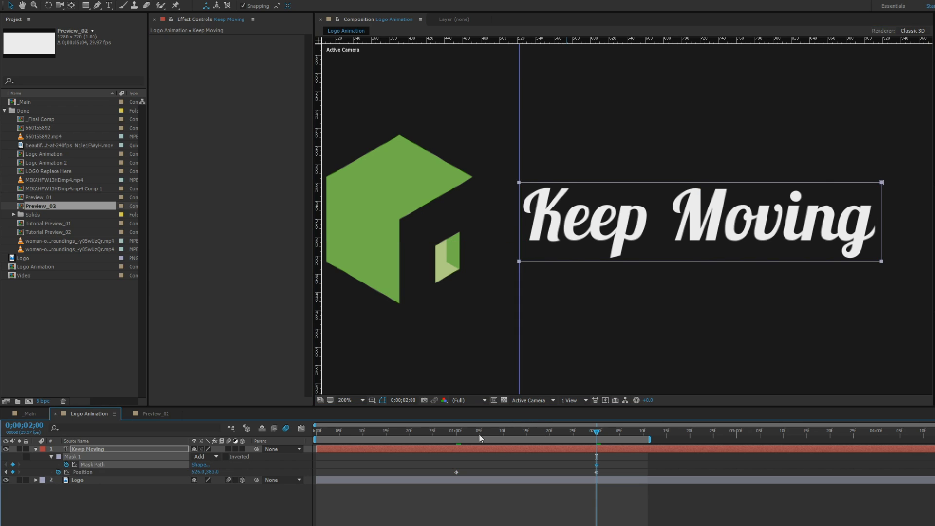
- At 0;00;01;00, move the whole text mask right so its left edge lines up with the vertical guide
drag(479, 434, 455, 433)
scroll(592, 321, down, 1)
scroll(472, 253, up, 1)
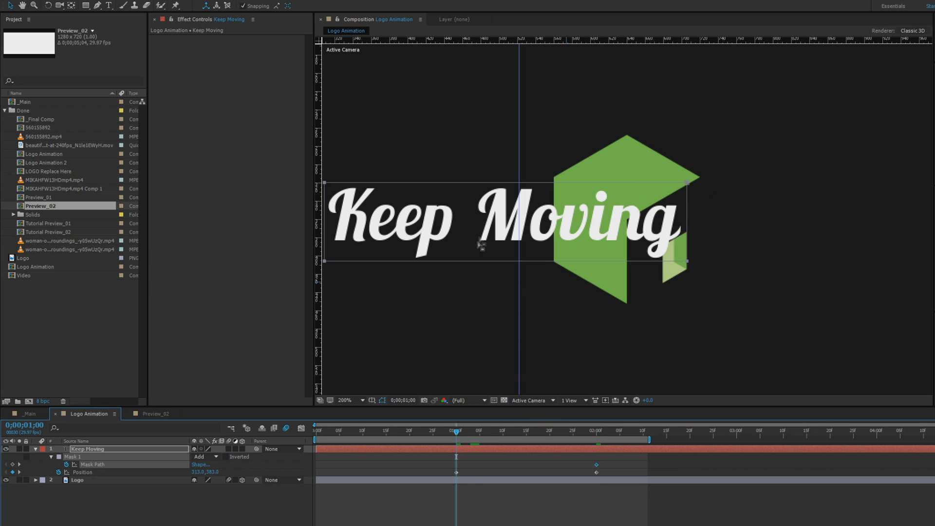
drag(507, 233, 604, 243)
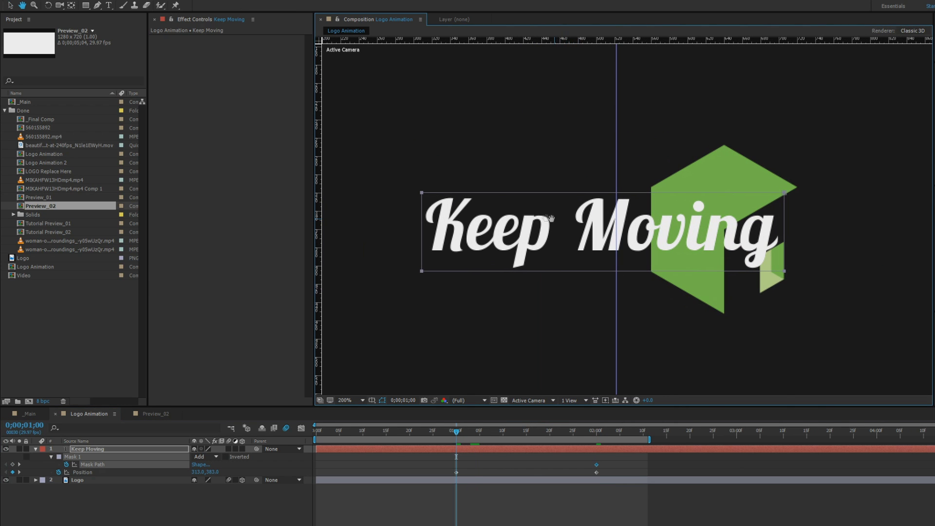
double_click(472, 199)
drag(496, 253, 686, 248)
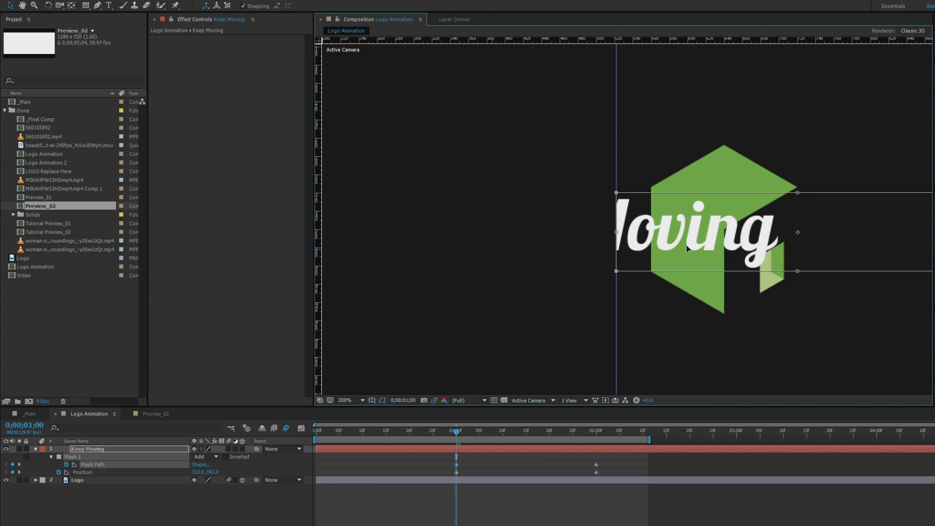
- At 0;00;01;00, shift the mask's left edge further right to the logo's outer right corner, hiding all the text
click(658, 454)
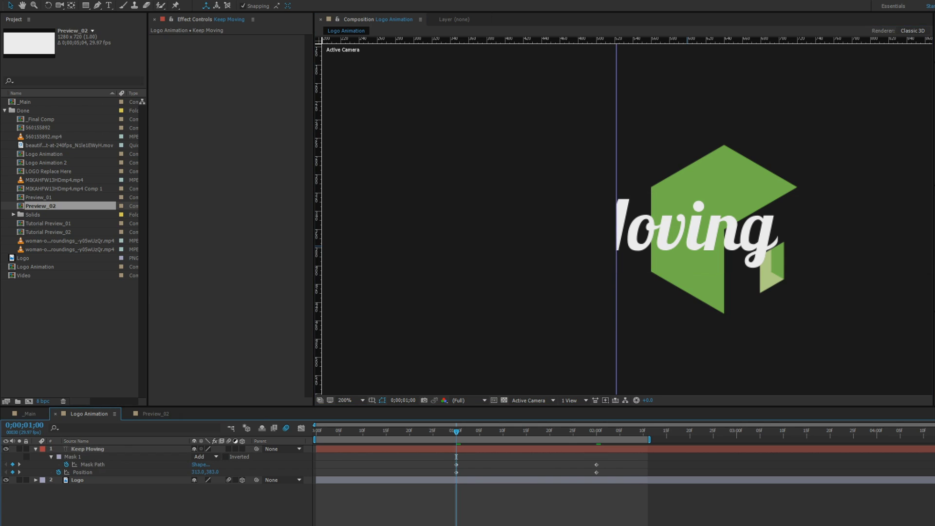
click(703, 249)
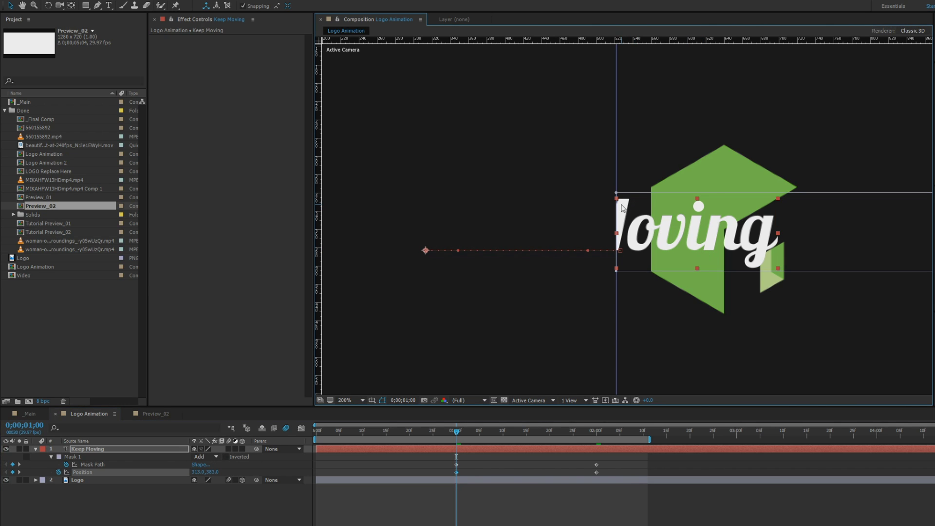
drag(617, 206, 796, 206)
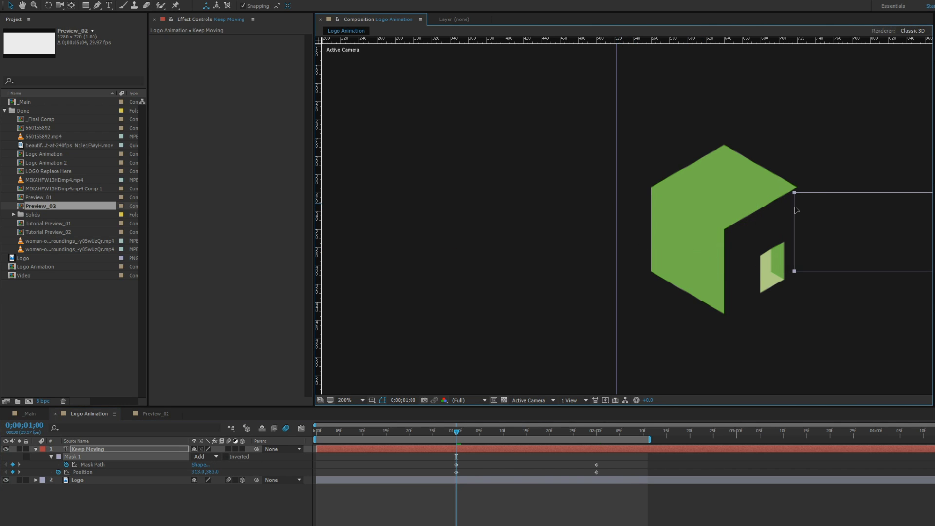
- Easy Ease the text's Mask Path and Position keyframes, shape their speed graph to peak early with a long ease-out, and preview the animation
drag(457, 435, 427, 481)
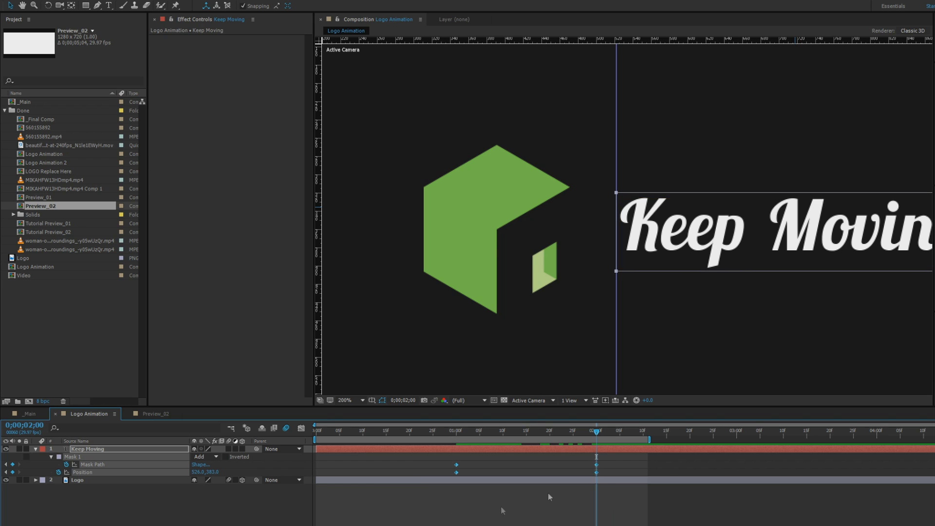
key(F9)
scroll(709, 314, down, 2)
key(v)
click(301, 428)
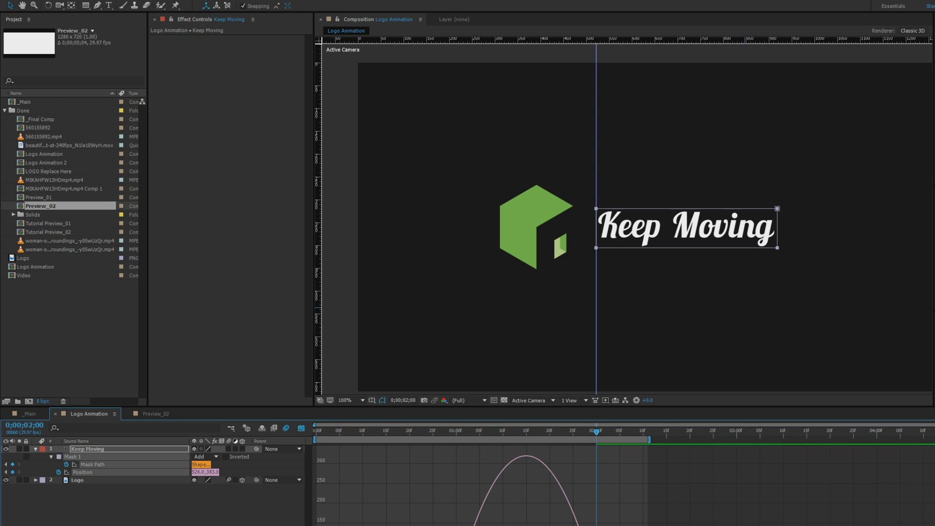
drag(550, 525, 455, 525)
key(space)
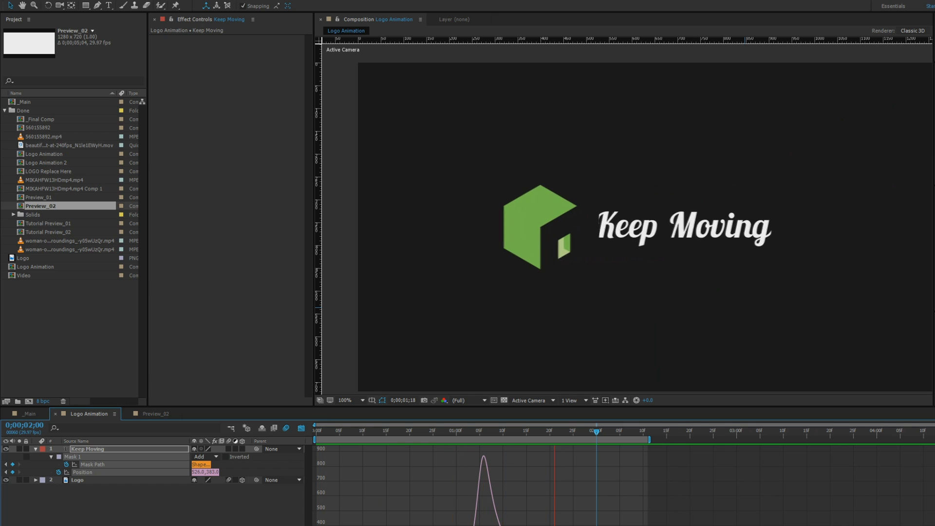
key(space)
click(301, 428)
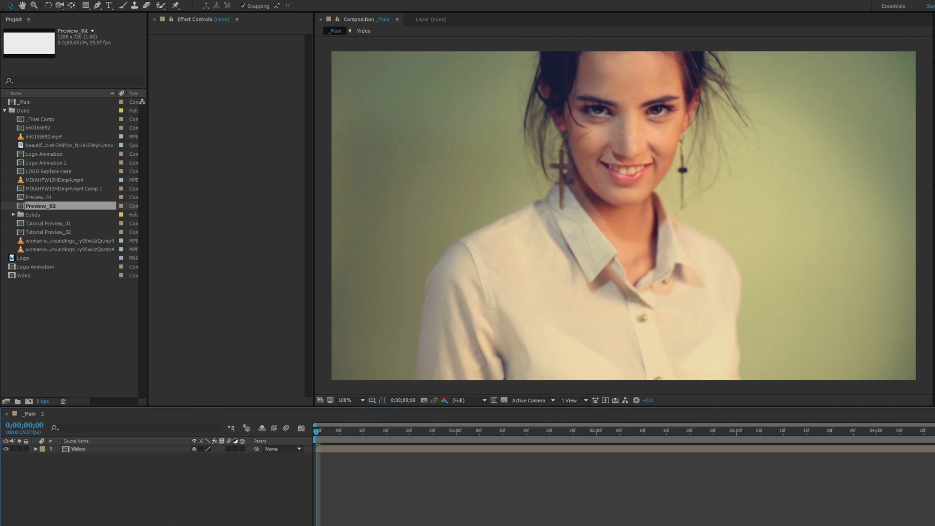
- Collapse the Done folder and place the Logo Animation composition above the Video layer in _Main
click(4, 111)
click(42, 130)
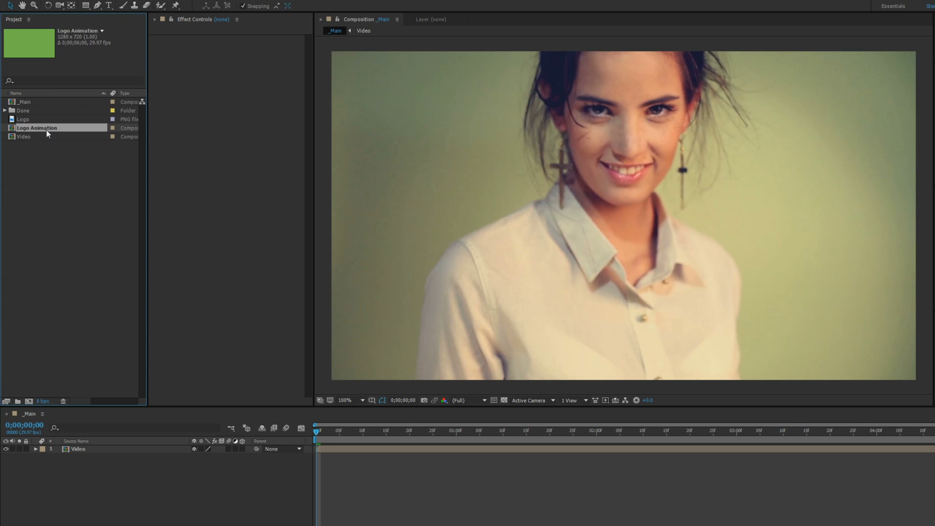
drag(46, 130, 116, 450)
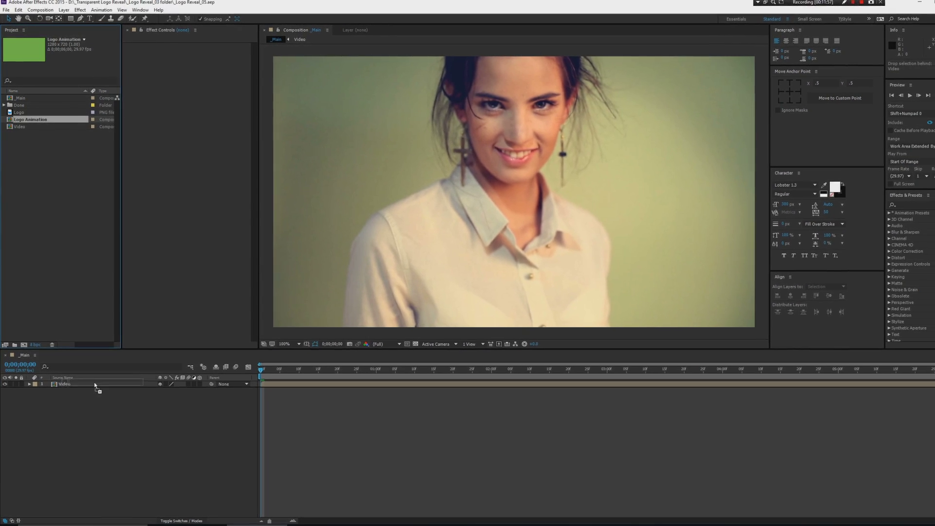
mouse_move(95, 385)
mouse_down()
mouse_move(65, 185)
mouse_move(44, 147)
mouse_move(93, 375)
mouse_up()
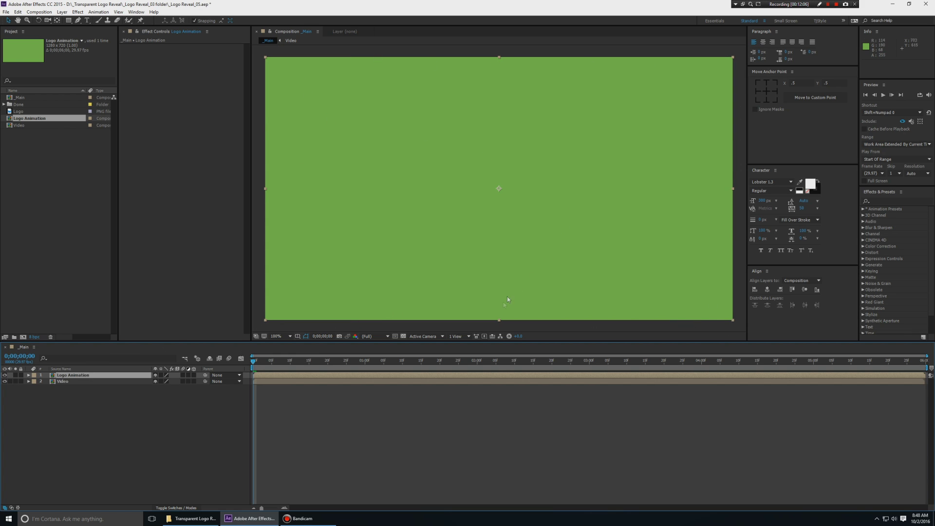
- Create a white comp-size solid named BG and place it between the Logo Animation and Video layers
click(168, 435)
key(ctrl+y)
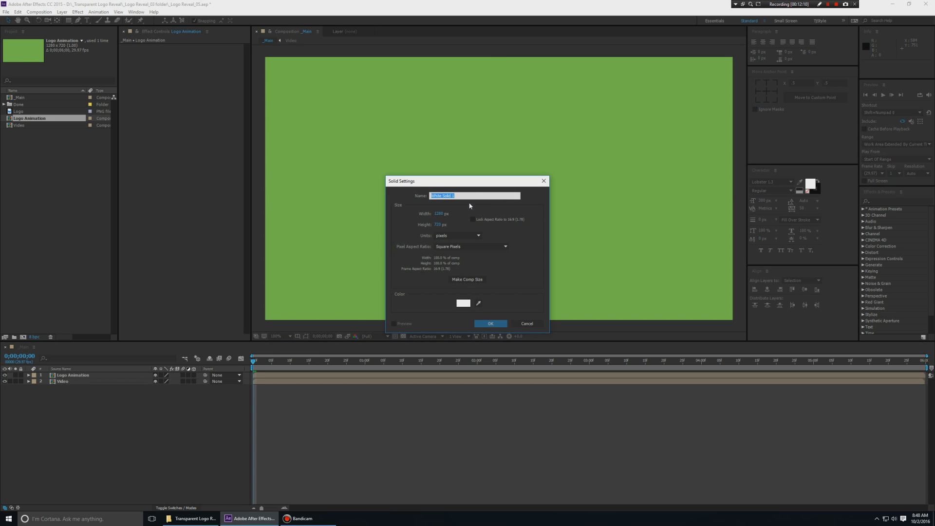
text(BG)
click(488, 324)
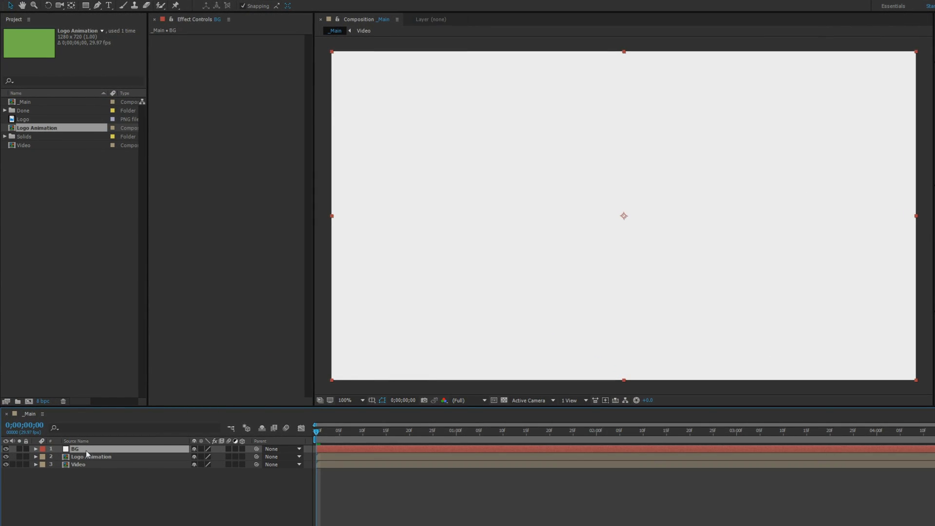
drag(80, 451, 83, 470)
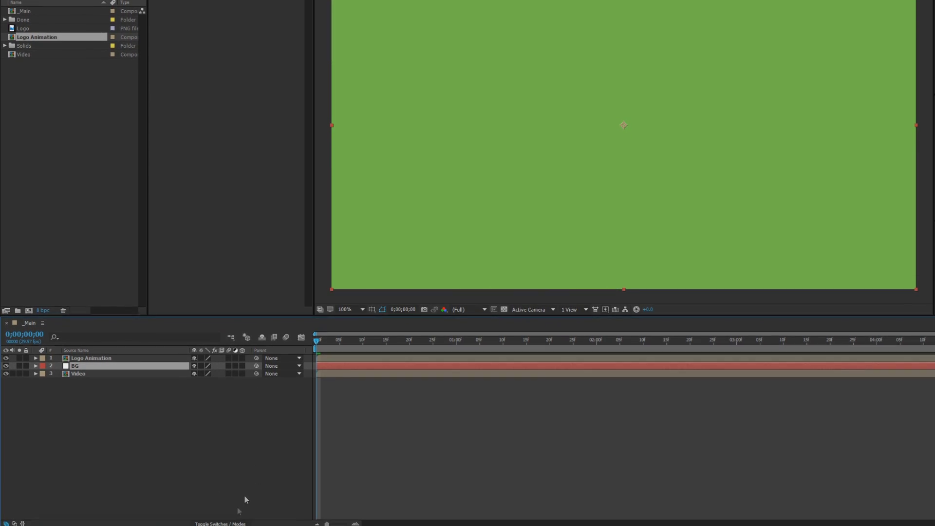
- Set the BG layer's track matte to Alpha Inverted Matte "Logo Animation"
click(220, 523)
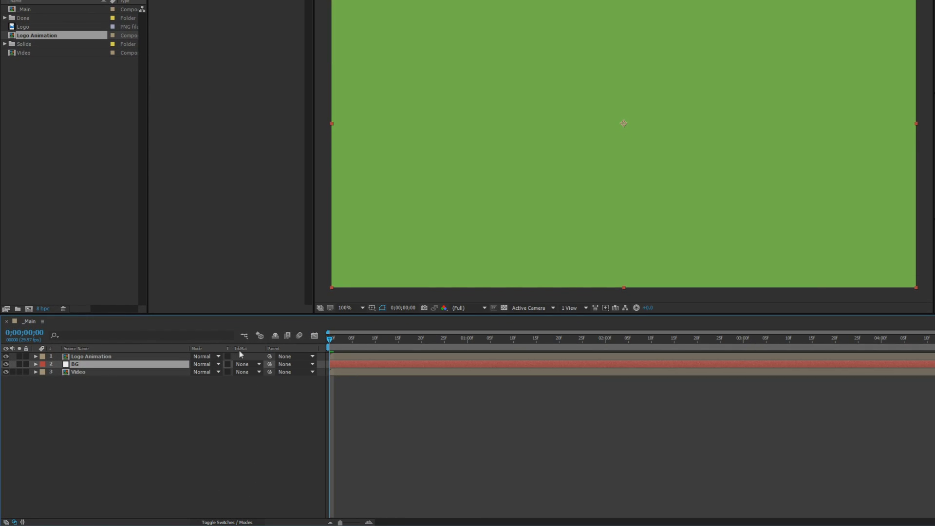
click(243, 364)
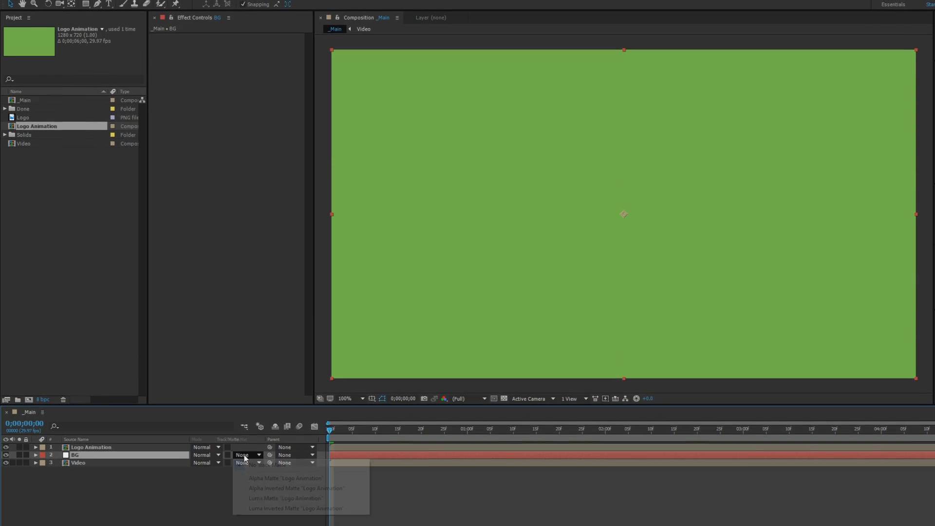
click(254, 493)
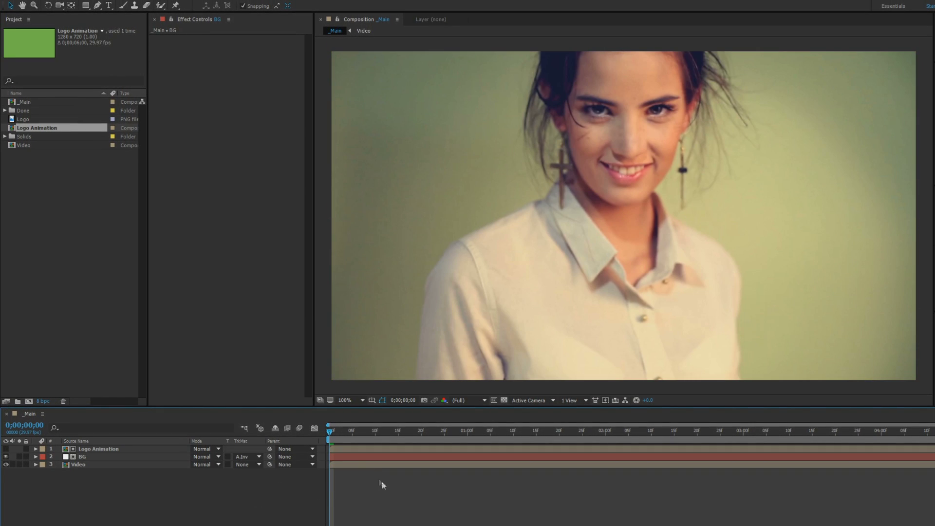
- Shift the Logo Animation and BG layers together so they start at 0;00;02;00
click(83, 458)
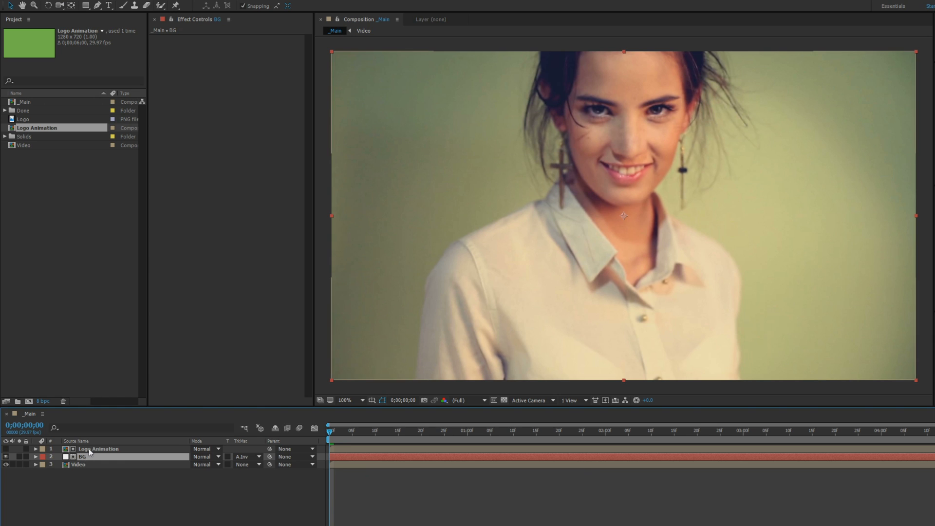
shift+click(98, 449)
drag(365, 459, 642, 463)
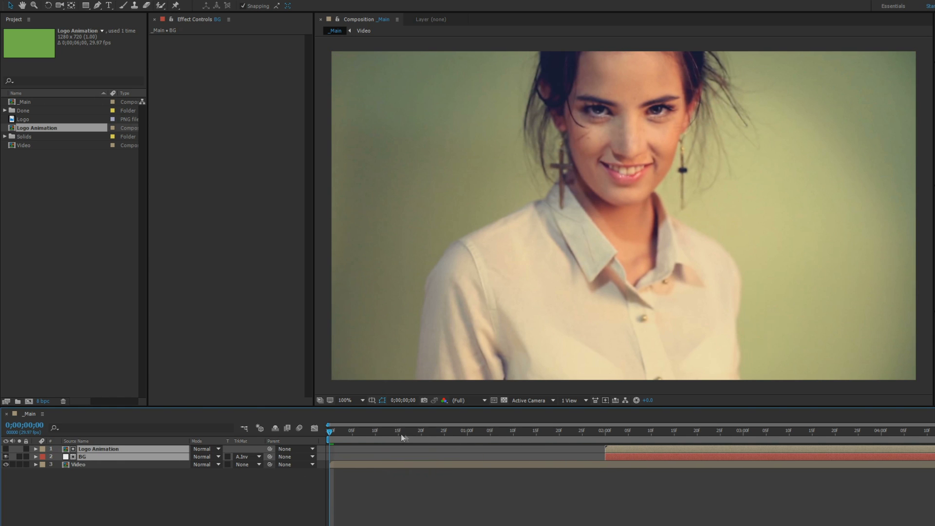
- Preview the _Main composition and scrub through the text reveal to examine the logo and text cutout over the video
key(space)
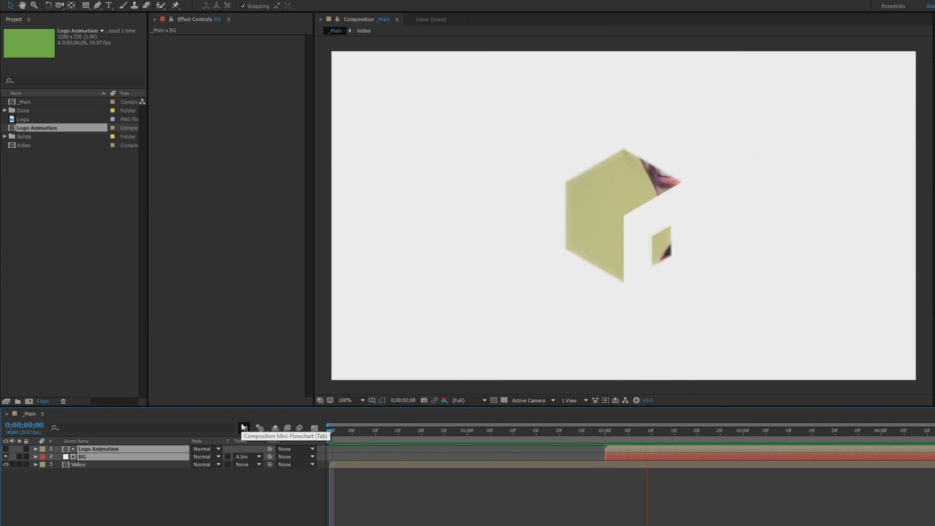
key(space)
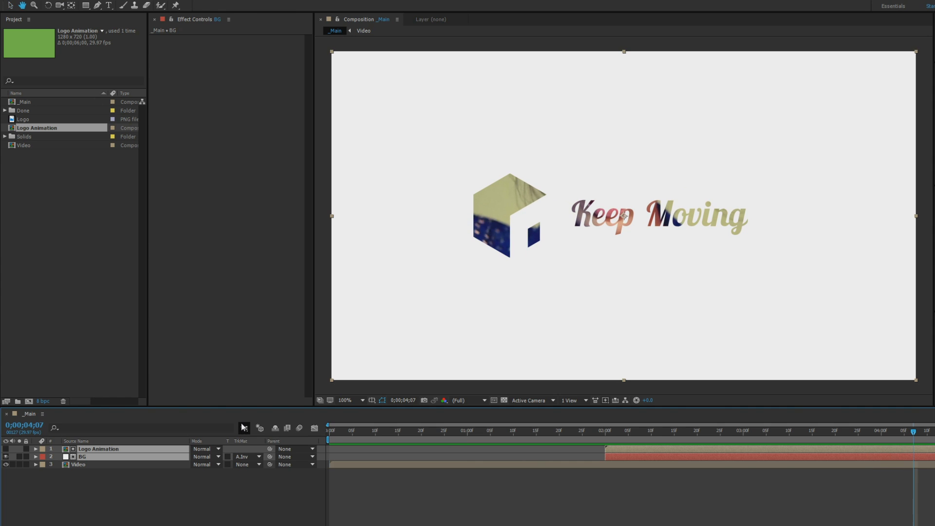
click(381, 492)
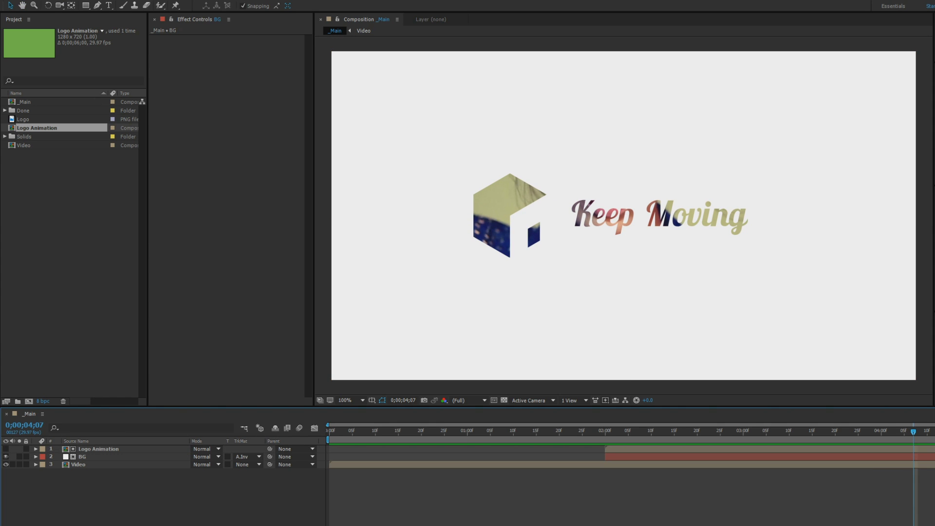
key(space)
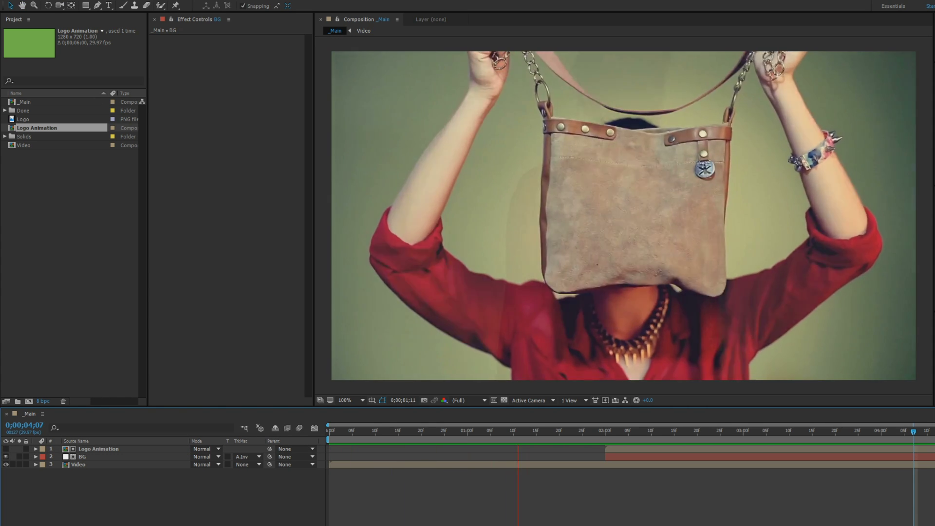
key(space)
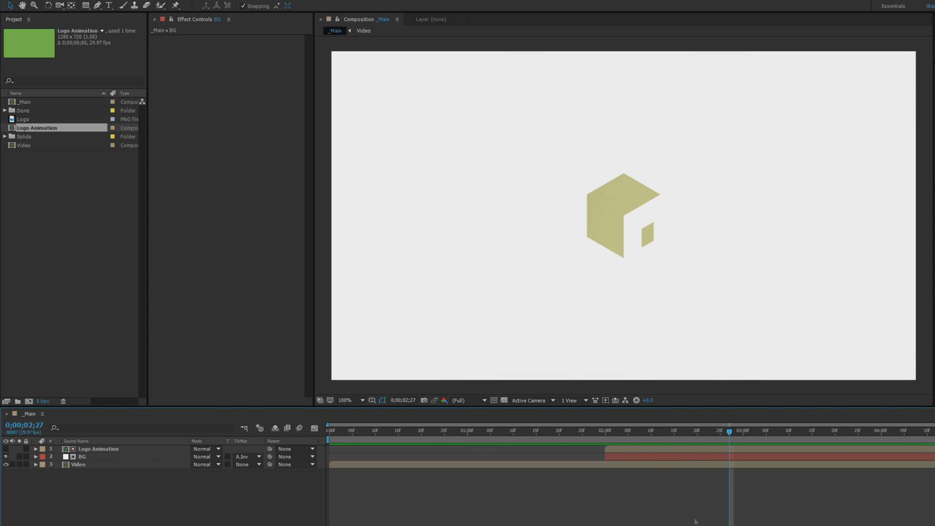
drag(745, 431, 835, 428)
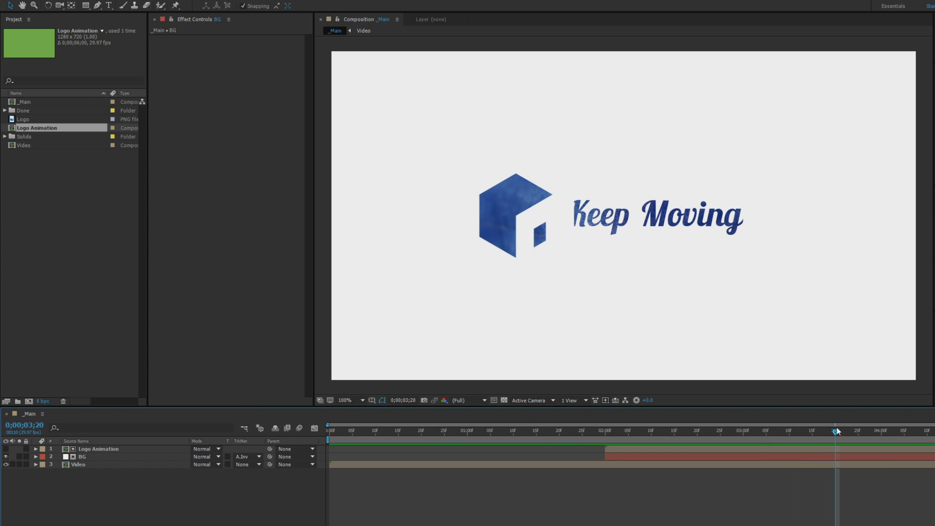
key(space)
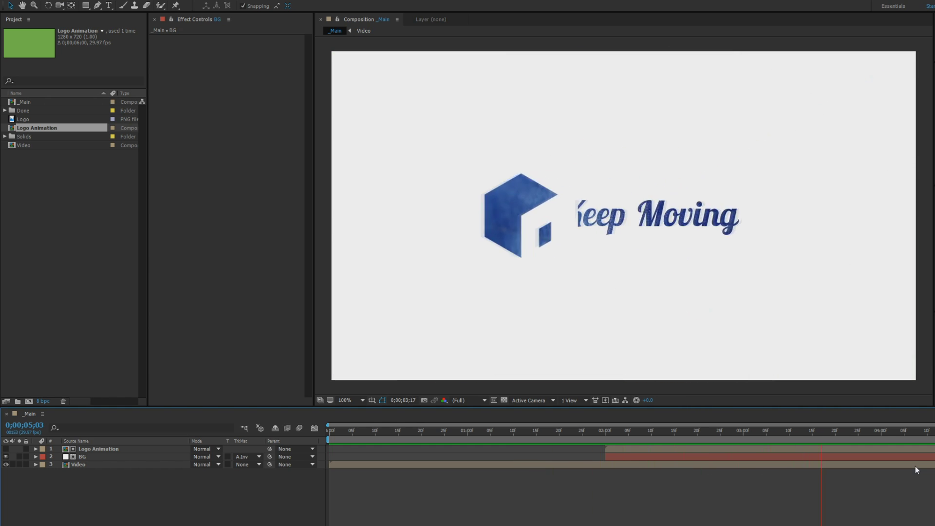
click(795, 434)
drag(794, 436, 814, 436)
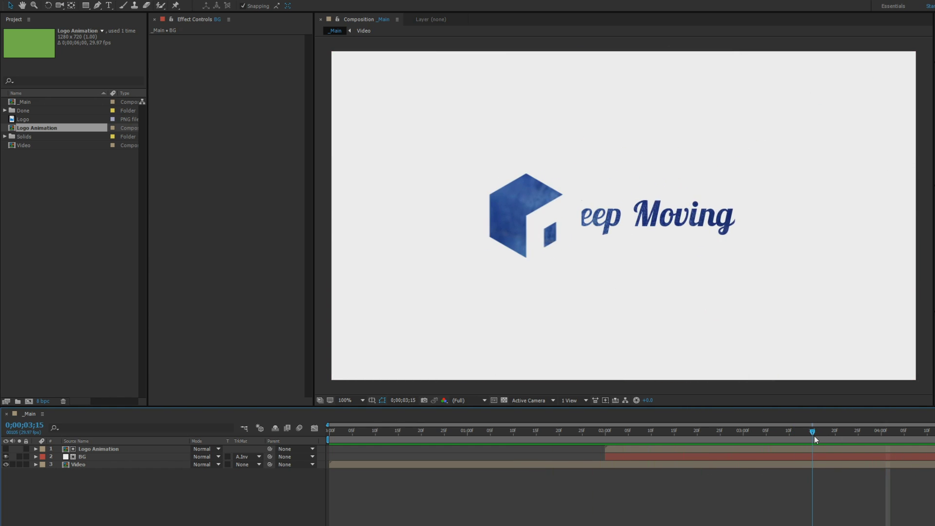
key(space)
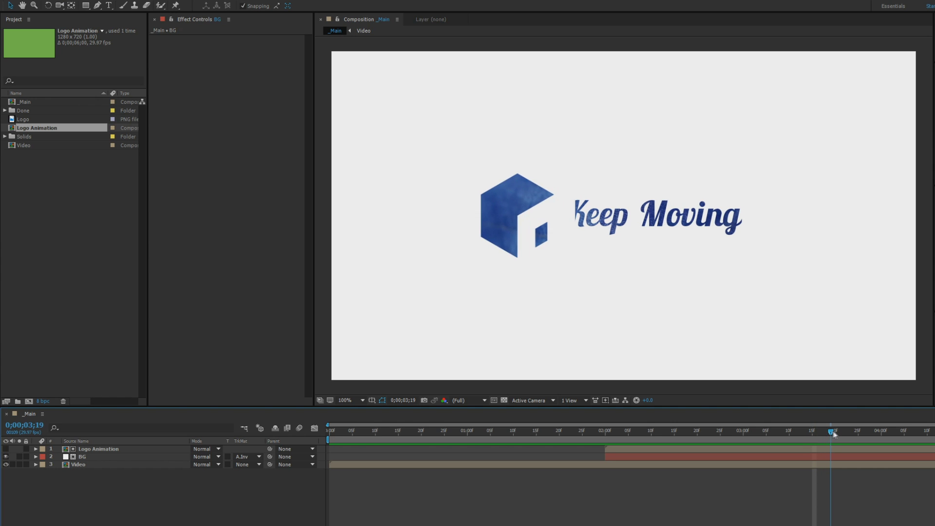
- Duplicate the Logo Animation layer and make the copy at the top of the layer stack visible
drag(810, 436, 607, 444)
click(92, 448)
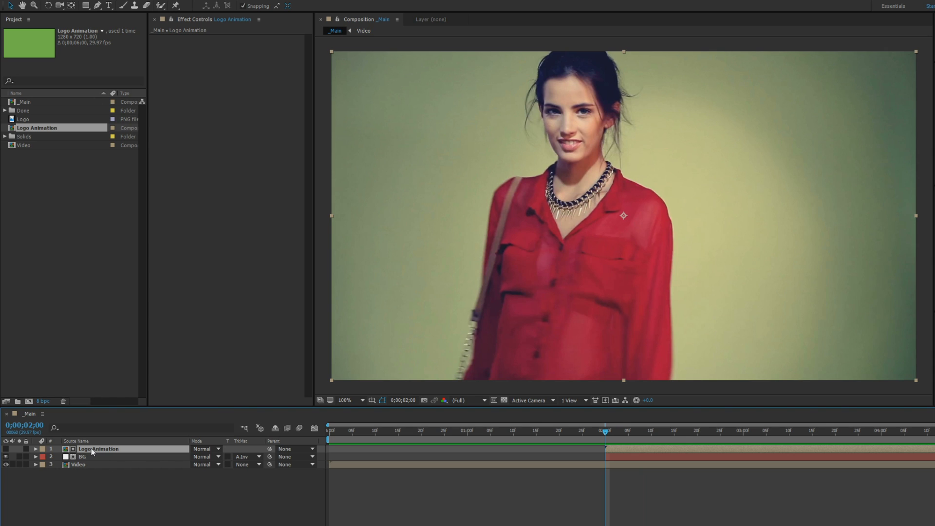
key(ctrl+d)
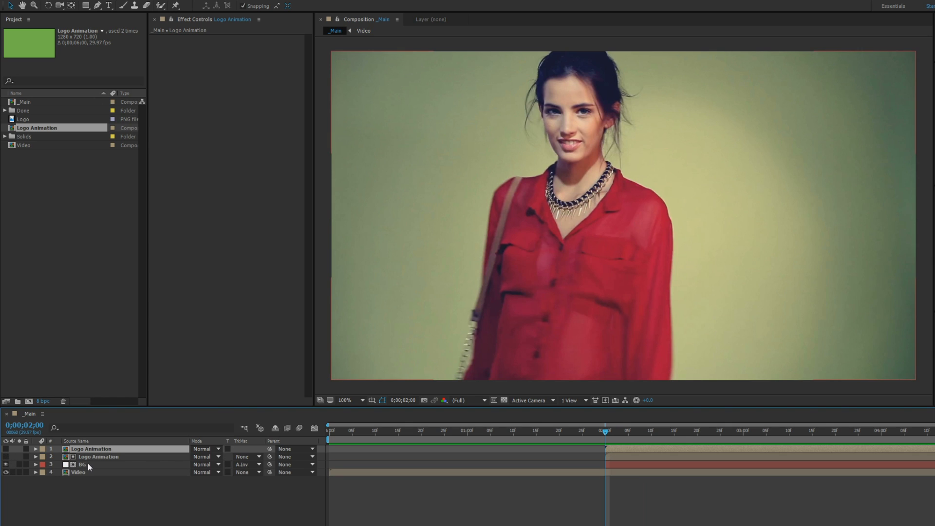
click(6, 449)
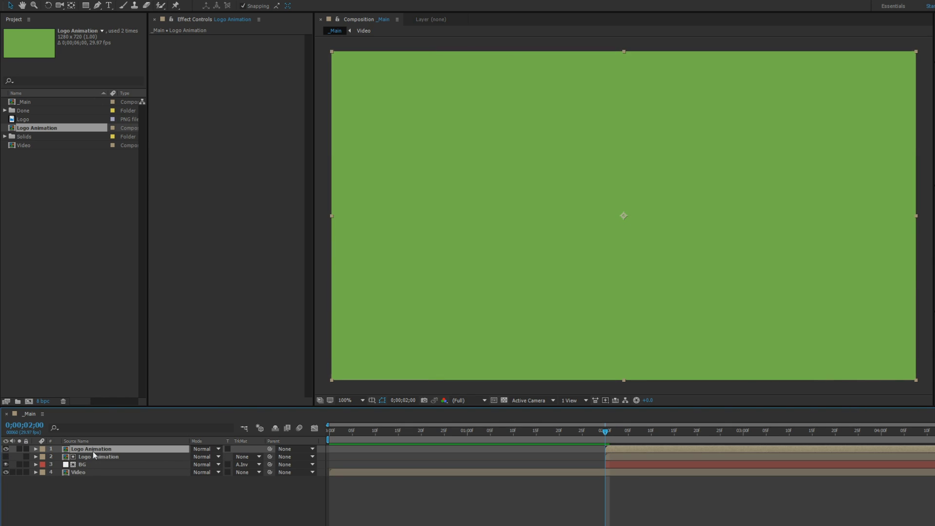
- Start animating the top Logo Animation layer's Opacity with a 0% keyframe at 0;00;03;05
key(t)
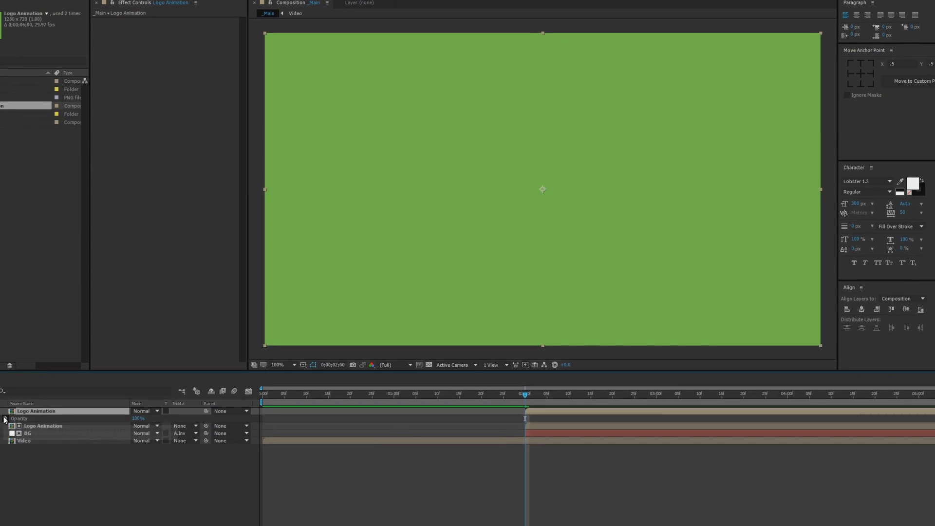
key(space)
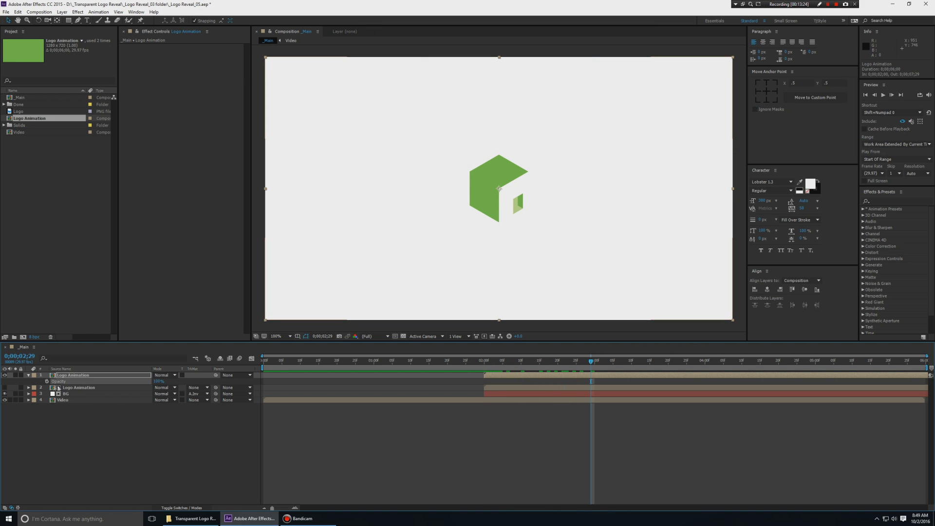
drag(577, 362, 613, 368)
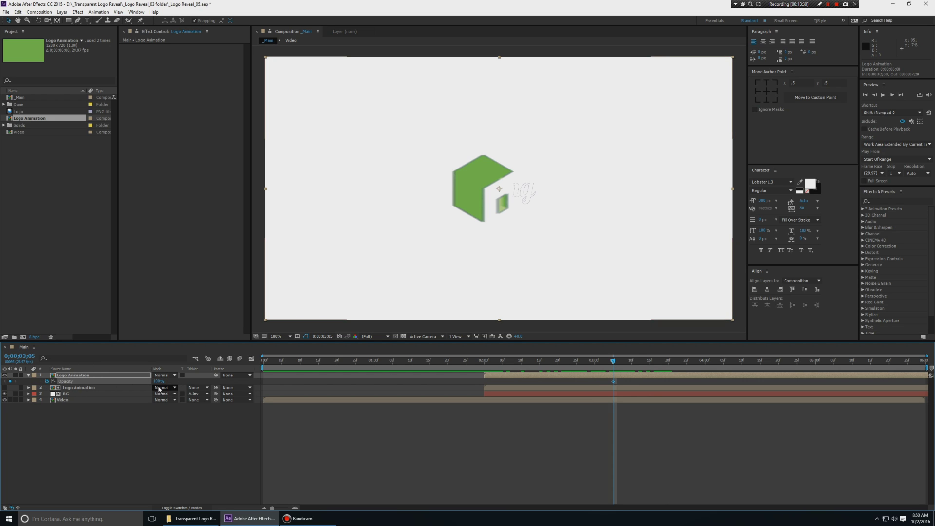
mouse_move(158, 382)
mouse_down()
mouse_move(110, 383)
mouse_move(153, 384)
mouse_up()
click(361, 452)
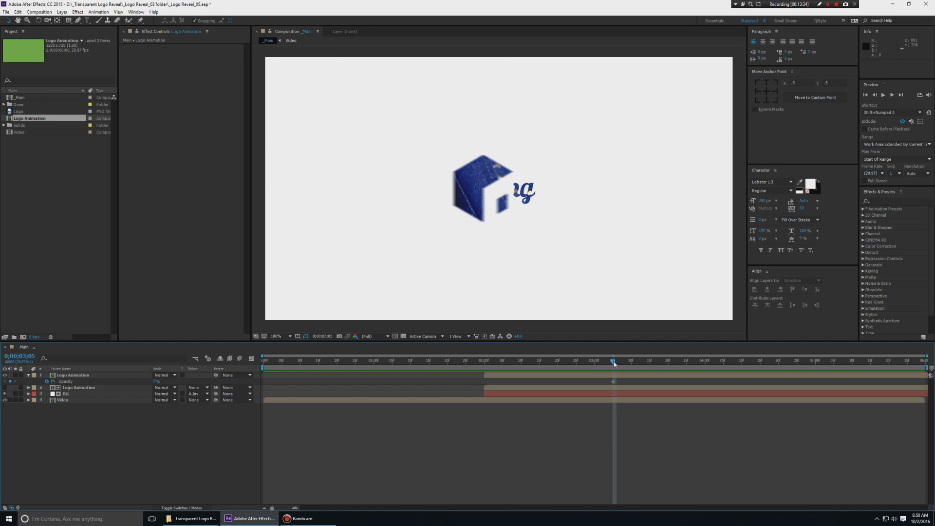
- Add a 100% Opacity keyframe to the top Logo Animation layer at 0;00;05;00
drag(615, 362, 817, 371)
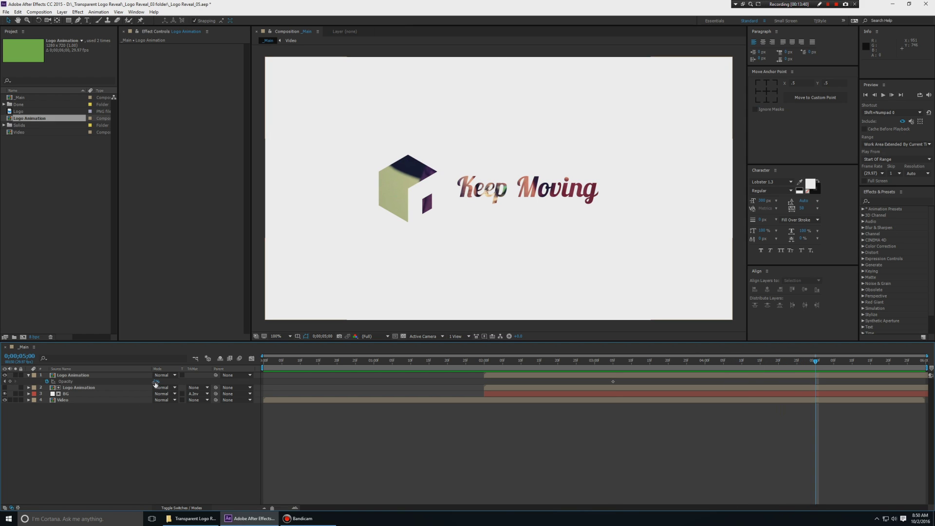
drag(156, 383, 145, 383)
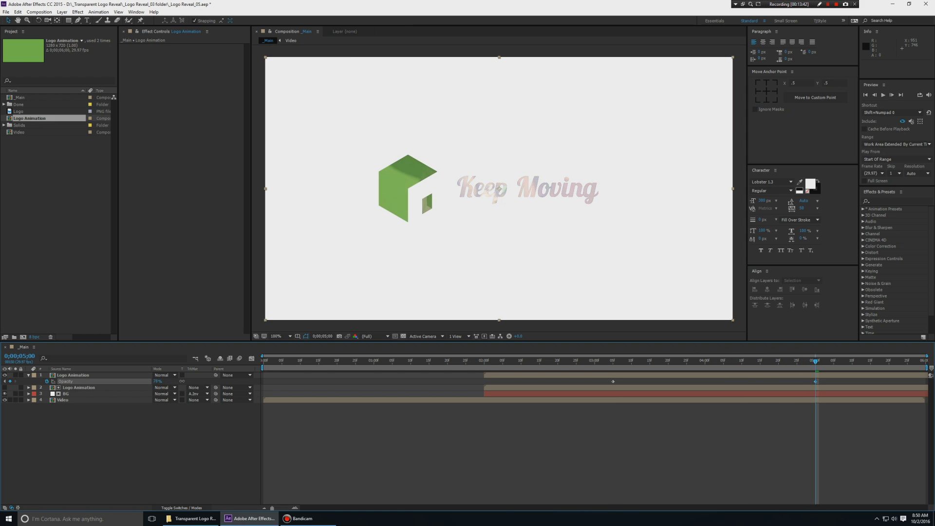
key(ctrl+z)
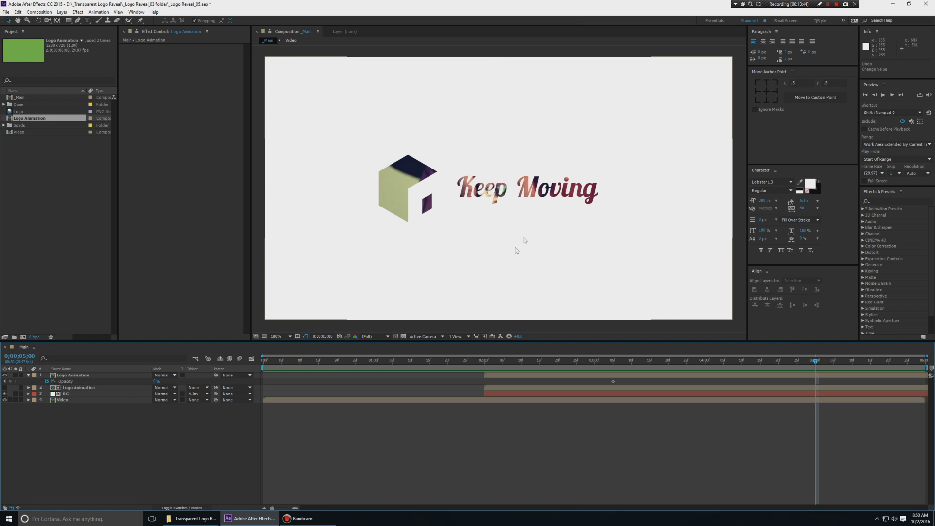
drag(157, 385, 207, 456)
click(192, 454)
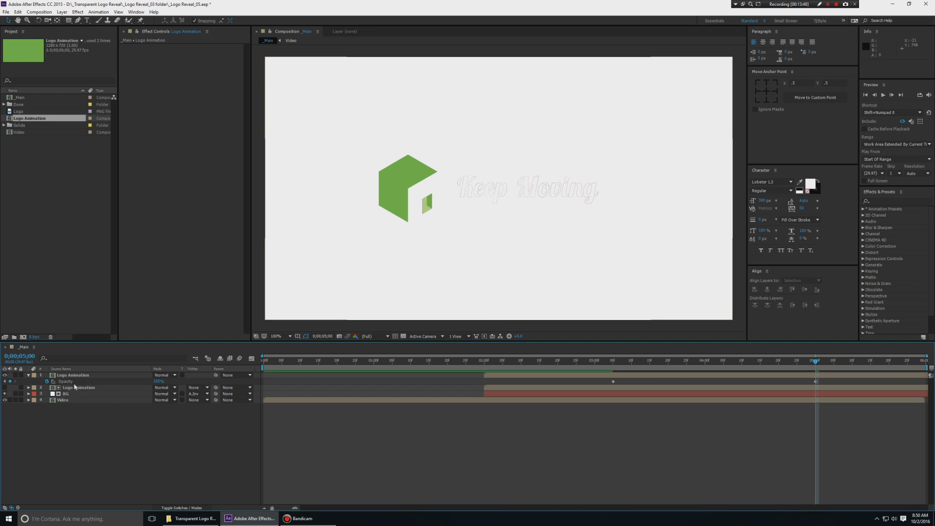
- Open the Logo Animation composition, bring the artwork into view and collapse the layers' animated properties
double_click(75, 377)
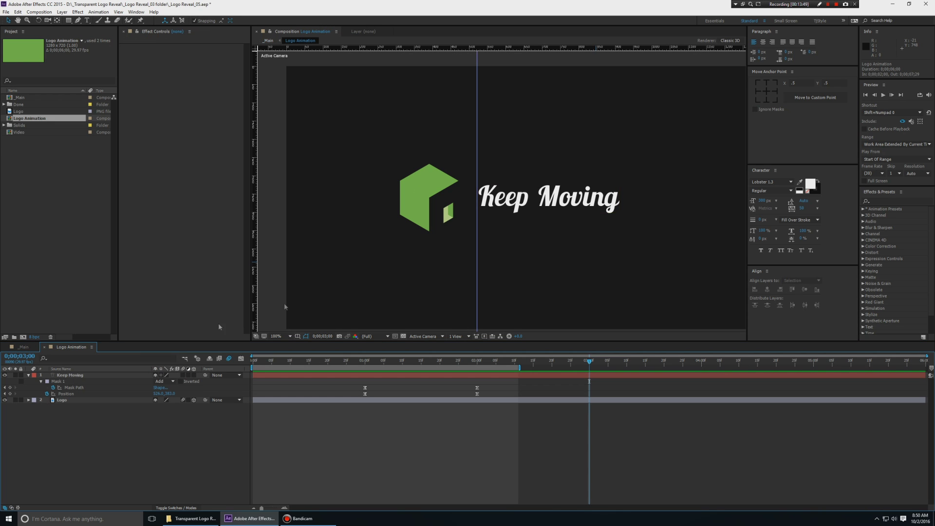
click(546, 207)
key(space)
mouse_move(643, 224)
mouse_down()
mouse_move(616, 216)
mouse_move(629, 219)
mouse_up()
click(174, 440)
key(u)
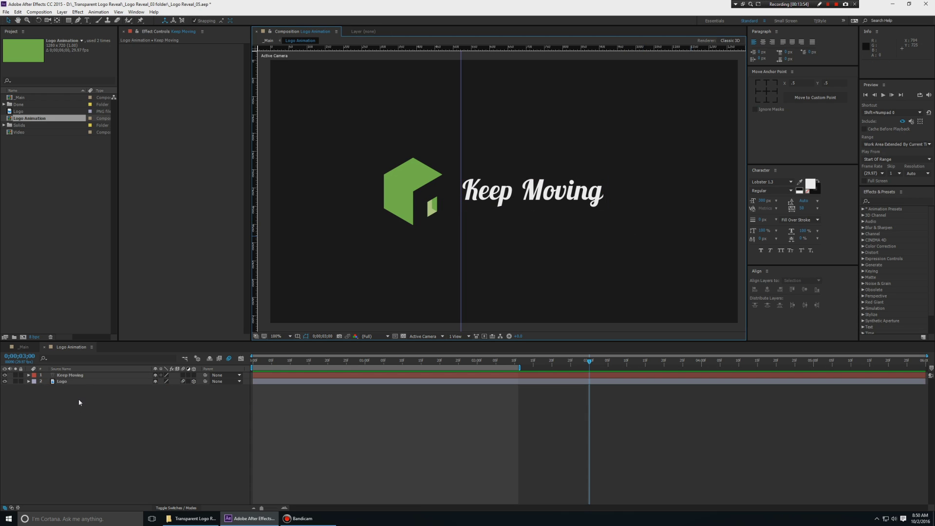
- Recolor the Keep Moving text to near-black and show it against the transparency grid
click(77, 378)
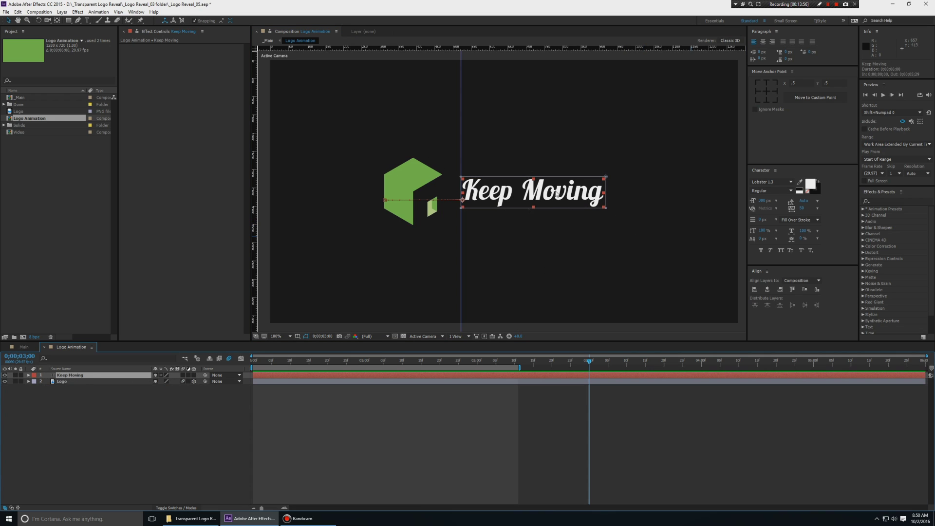
click(810, 184)
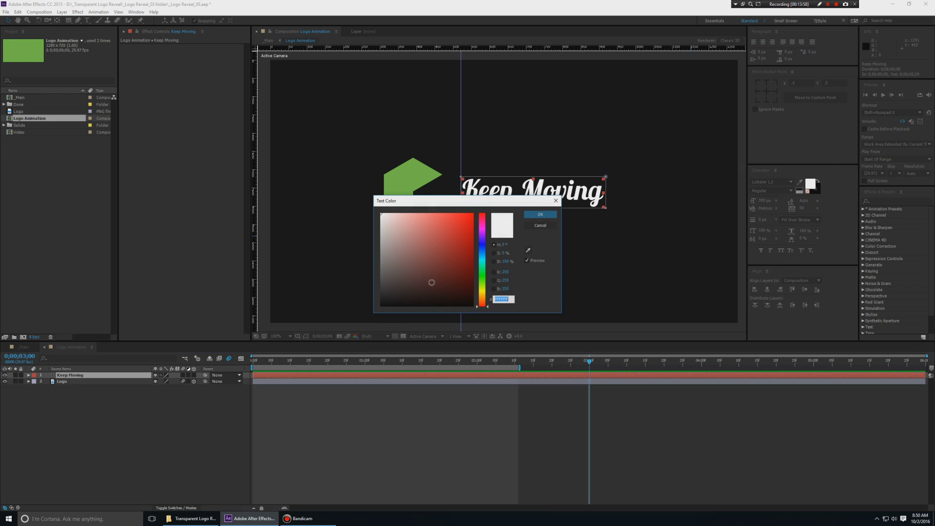
drag(431, 283, 334, 301)
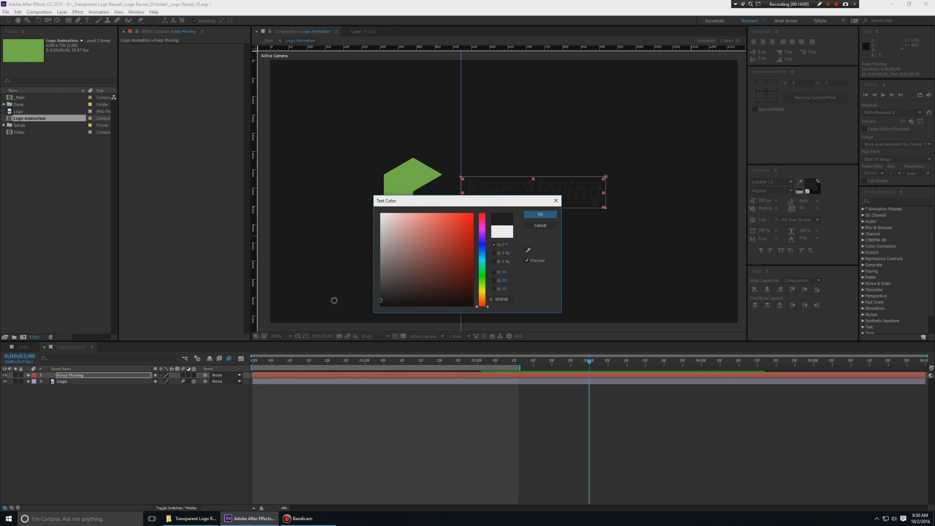
click(546, 213)
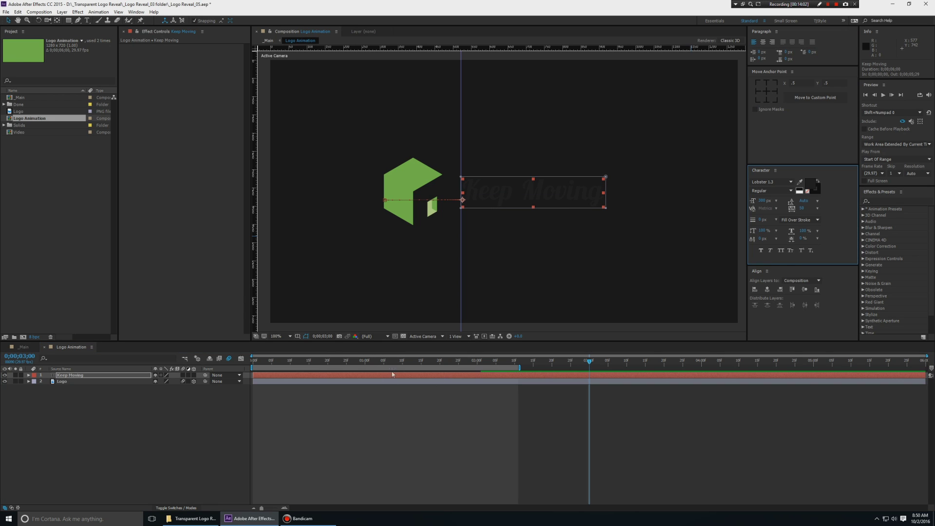
click(403, 336)
key(ctrl+shift+a)
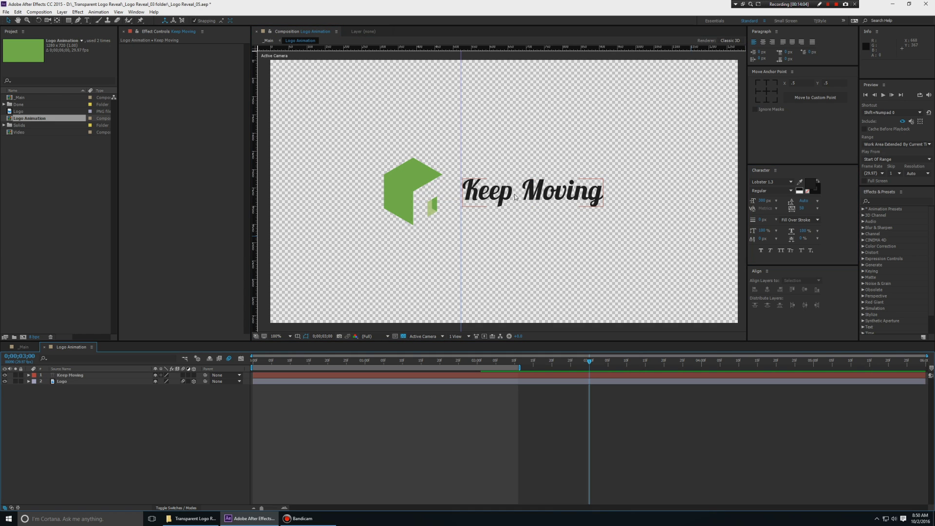
- Change the Logo Animation composition's background color to medium gray and turn the transparency grid off
right_click(182, 396)
click(205, 412)
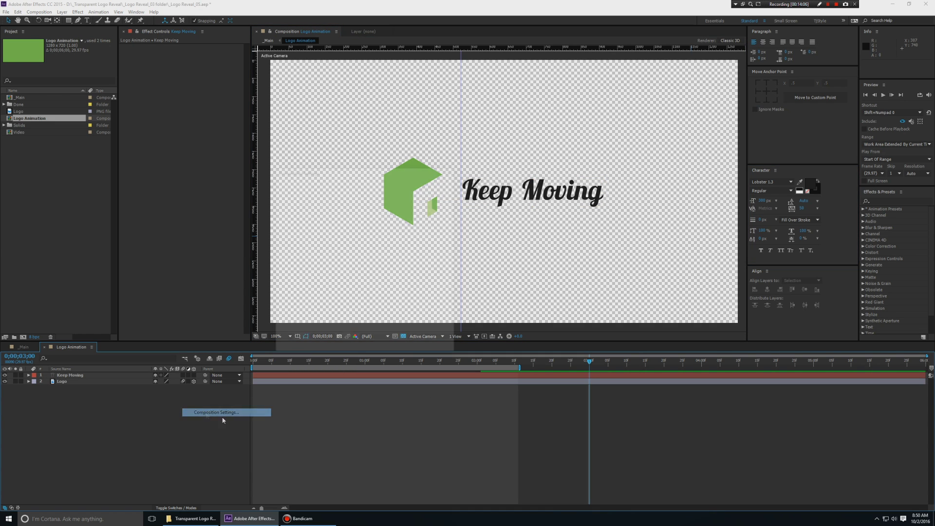
drag(352, 170, 118, 146)
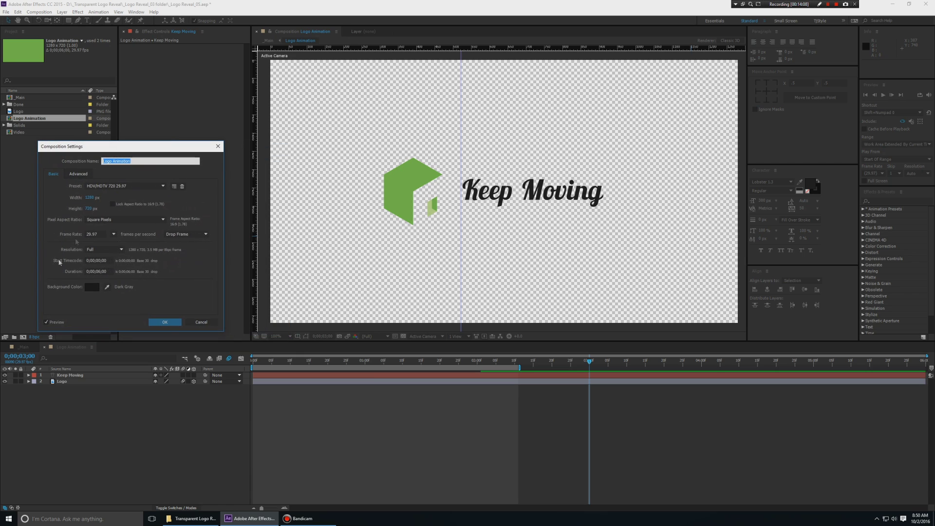
click(93, 288)
drag(403, 281, 338, 260)
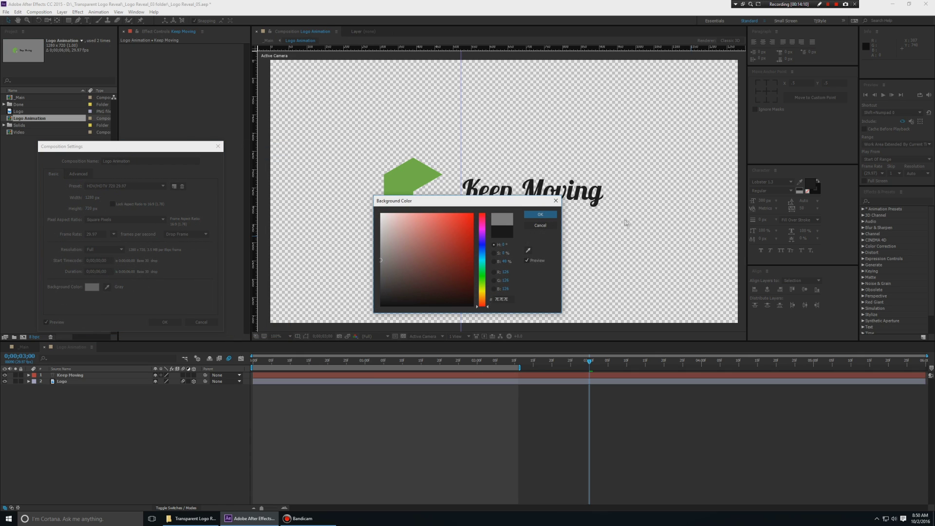
click(540, 214)
click(164, 322)
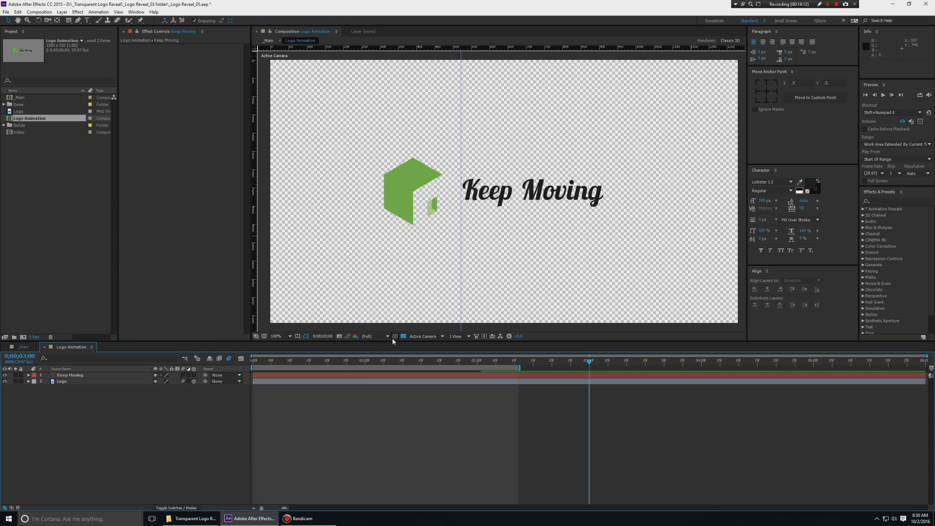
click(395, 336)
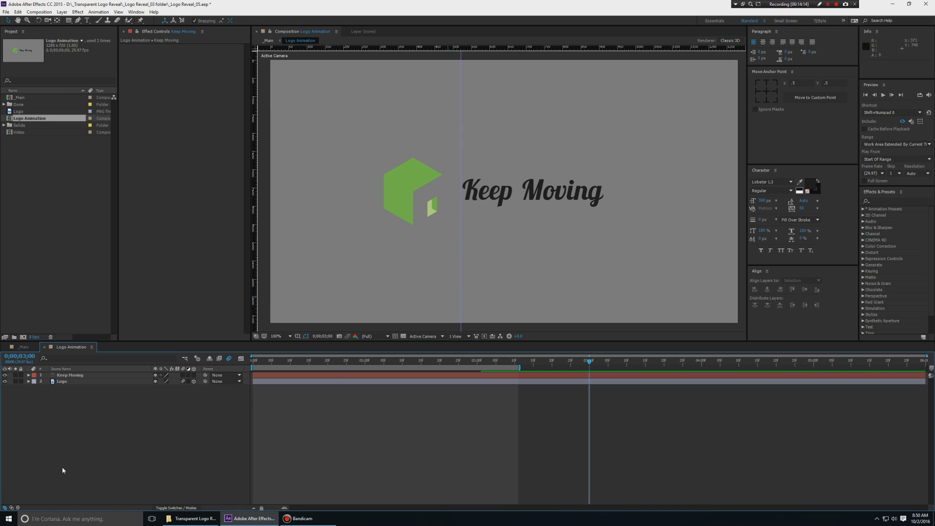
- Return to the _Main composition and set the top Logo Animation layer's Opacity at 0;00;05;00 to 75%
key(ctrl+w)
drag(556, 363, 816, 363)
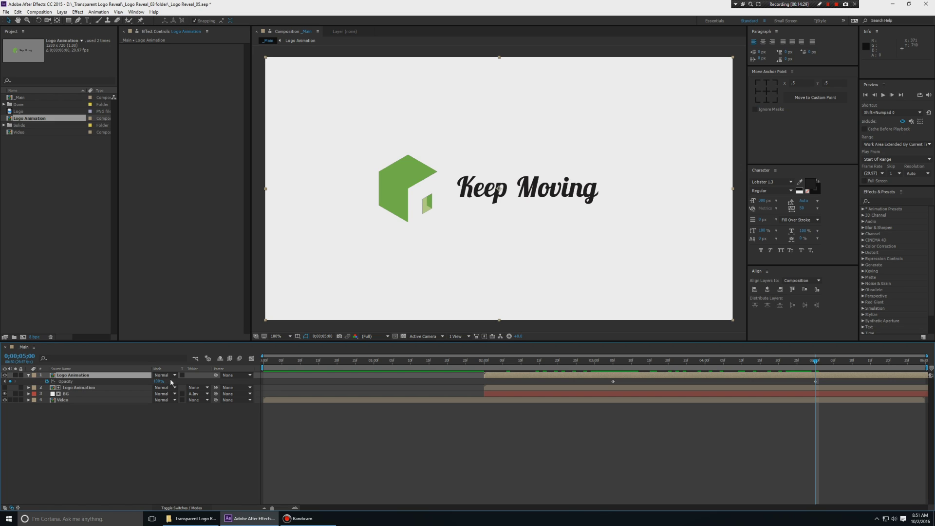
click(158, 381)
text(75)
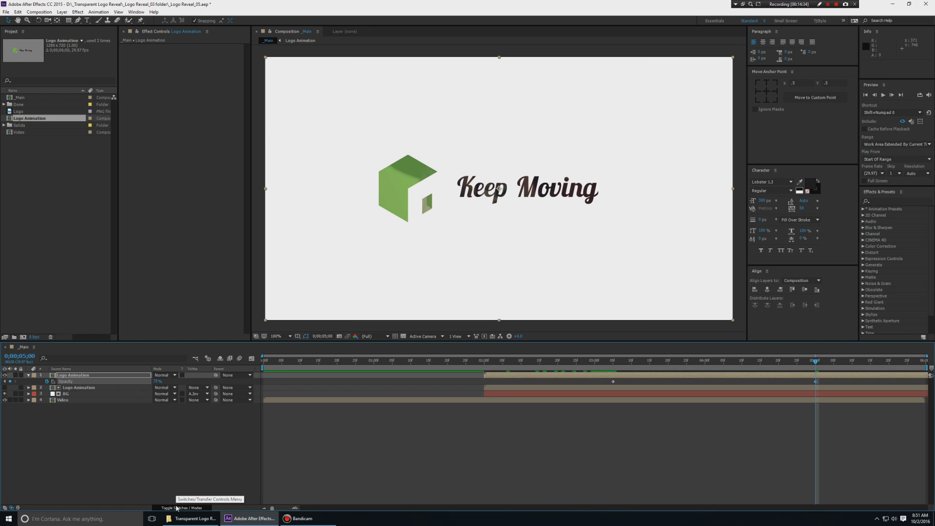
key(Return)
- Inspect the logo and text up close and try the Overlay blending mode on the top Logo Animation layer
scroll(493, 209, up, 2)
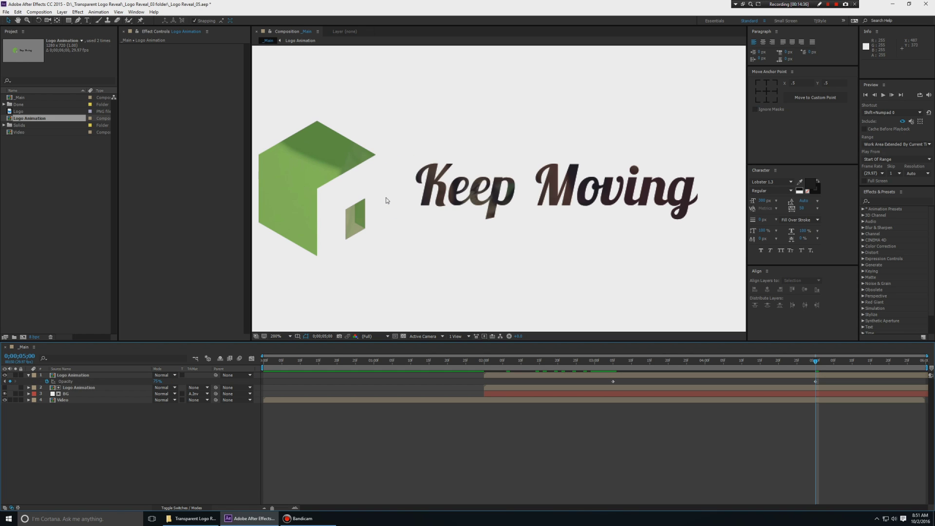
drag(435, 184, 589, 201)
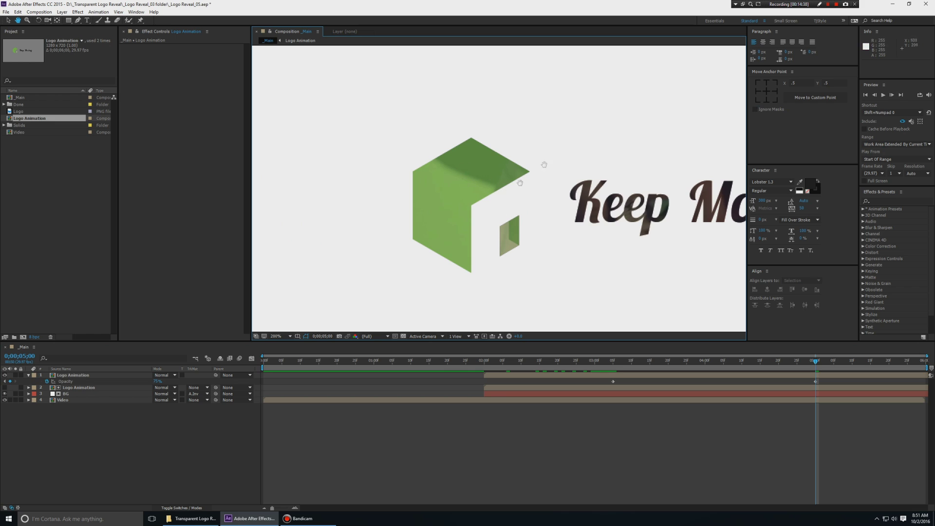
scroll(516, 203, down, 3)
scroll(530, 205, up, 3)
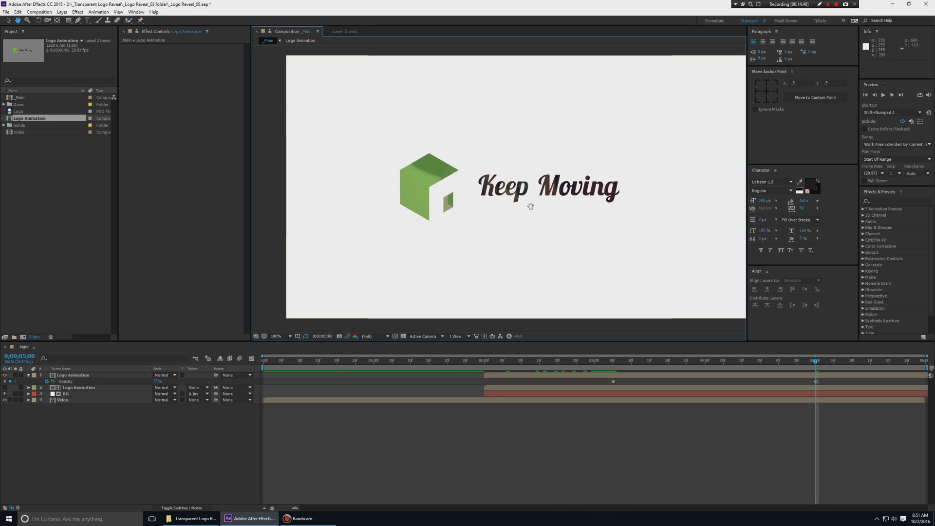
key(v)
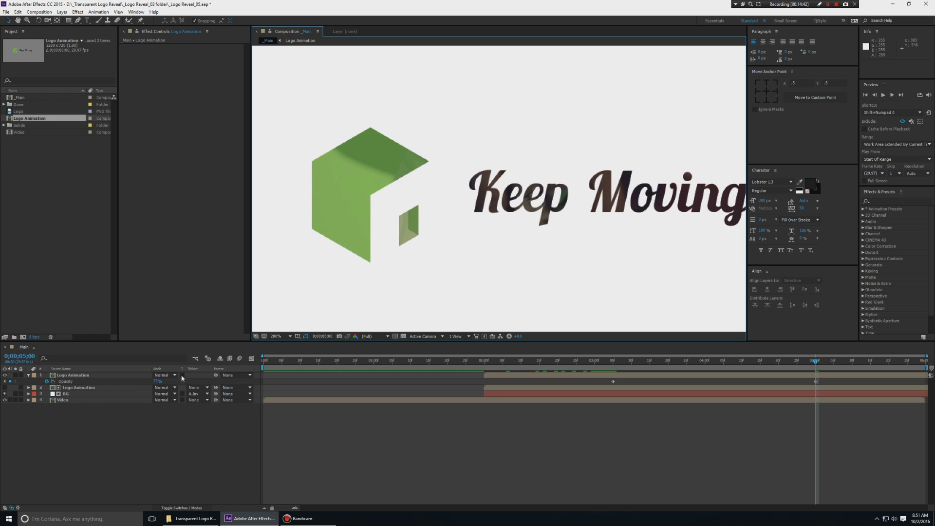
click(121, 376)
click(163, 375)
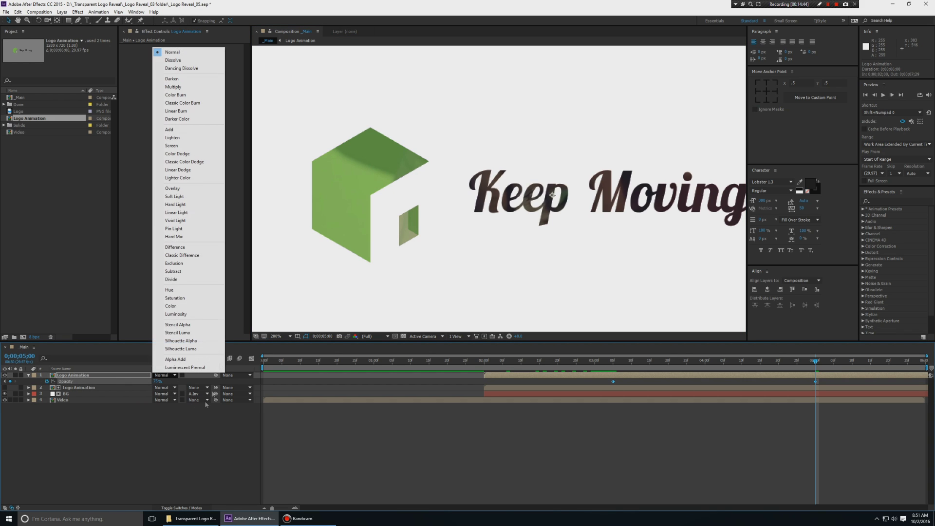
click(180, 190)
scroll(448, 247, down, 2)
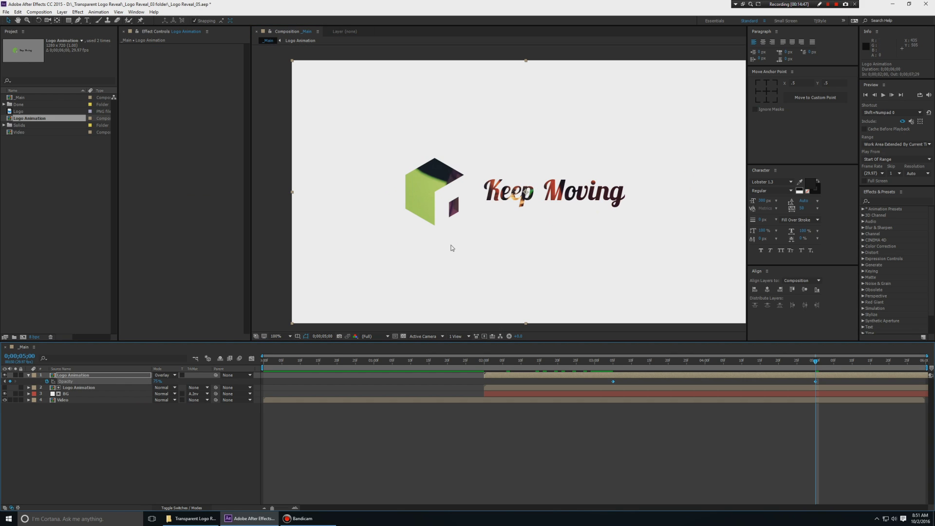
scroll(490, 226, up, 2)
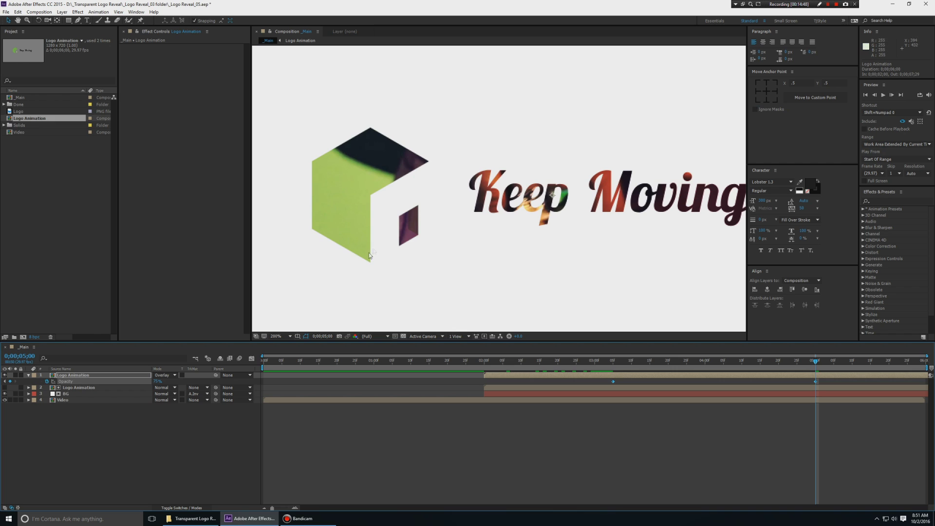
- Compare Soft Light, Color Dodge and neighbouring blending modes on the top Logo Animation layer and set it to Hard Light
click(163, 375)
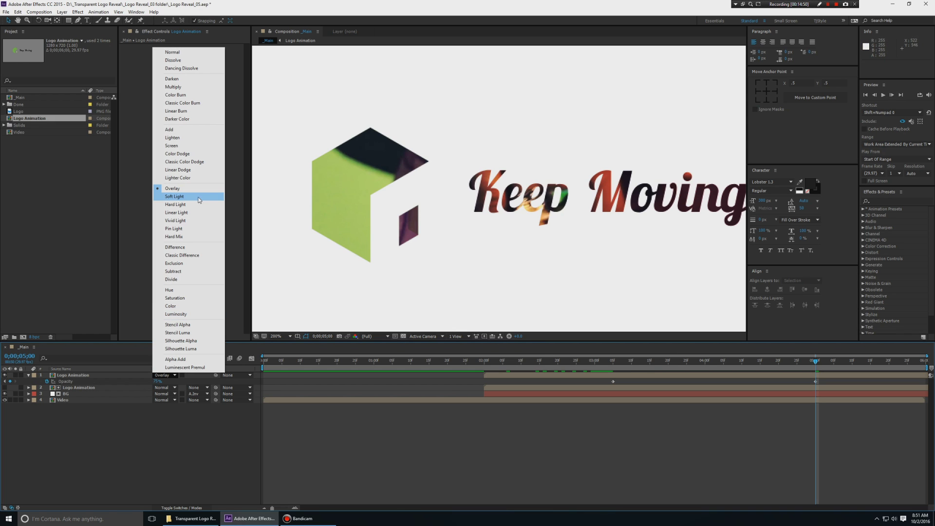
click(189, 199)
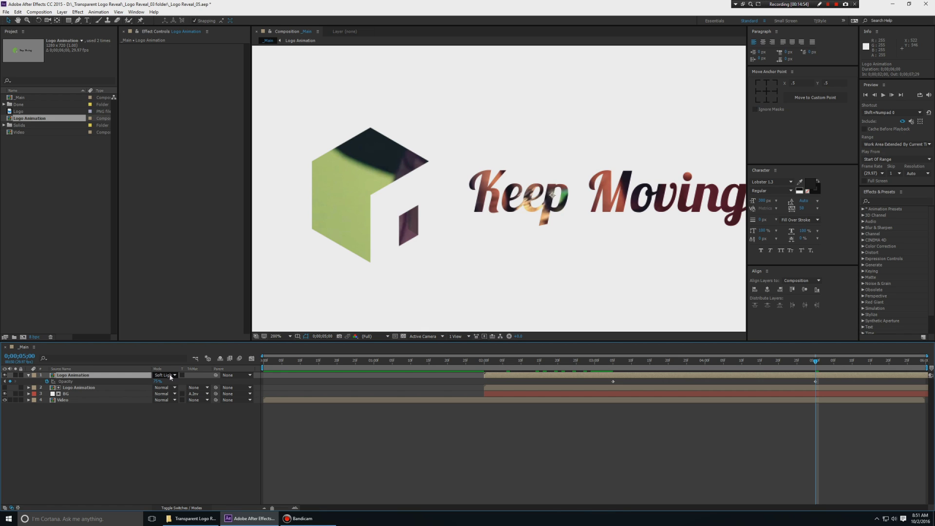
key(shift+minus)
key(shift+minus)
key(shift+minus)
key(shift+minus)
key(shift+minus)
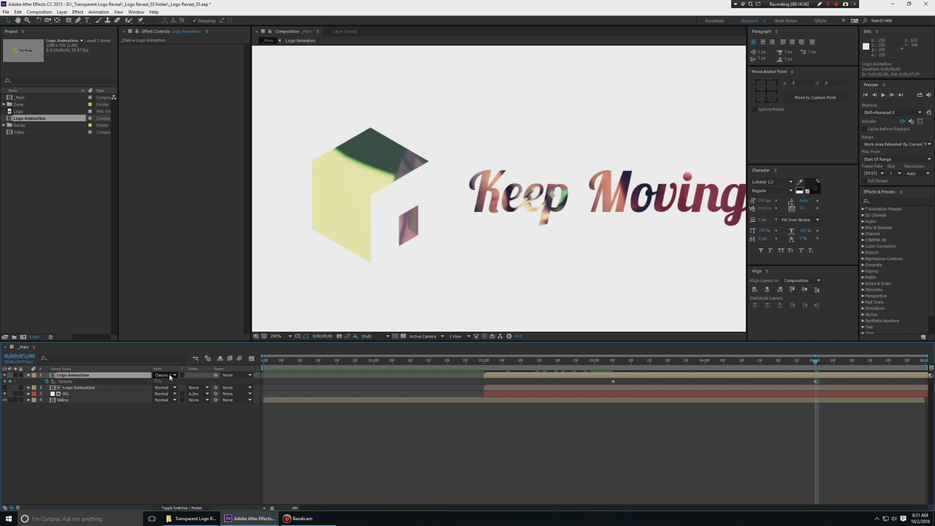
key(shift+minus)
key(shift+equal)
key(shift+equal)
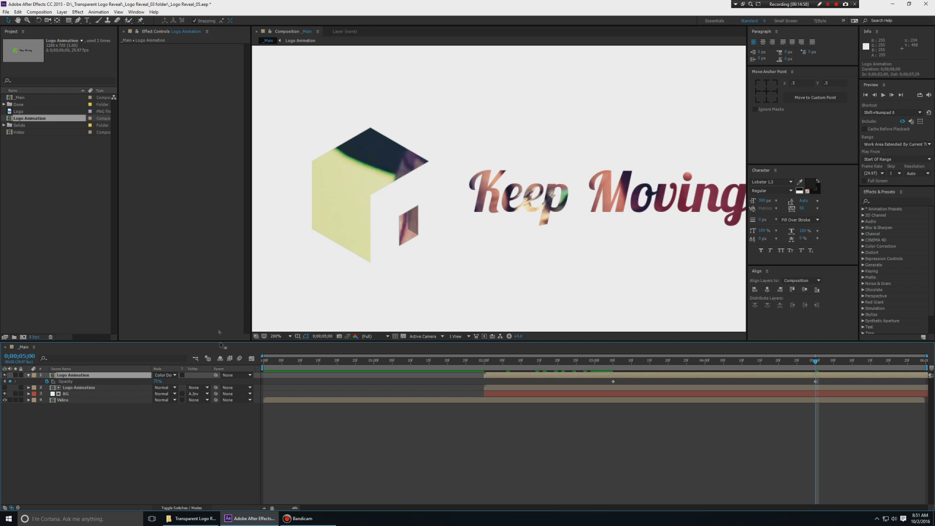
key(shift+equal)
key(shift+equal)
key(shift+equal)
key(shift+equal)
key(shift+equal)
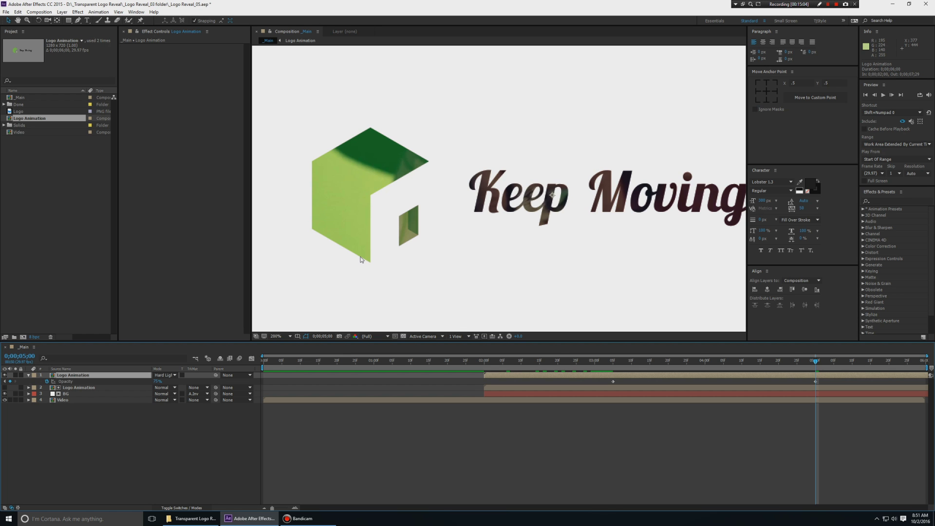
- Fit the composition view back to 100% and play the logo reveal with the Hard Light blend
scroll(361, 260, down, 1)
drag(453, 260, 440, 248)
key(KP_0)
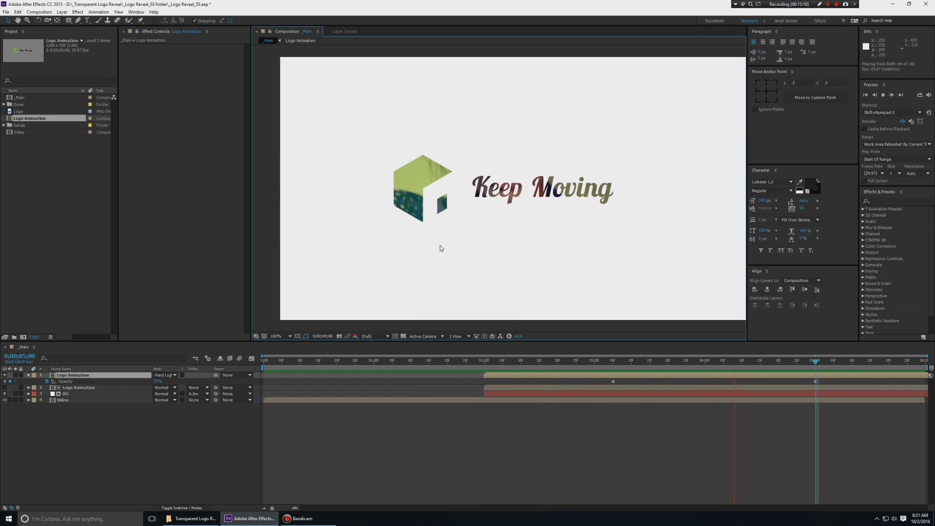
key(space)
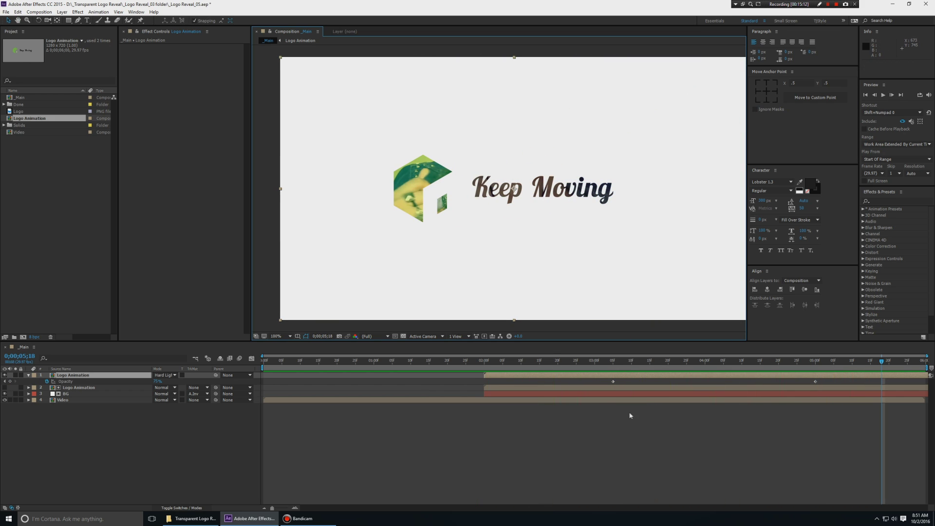
- Try raising the top Logo Animation layer's Opacity keyframe at 0;00;05;00 to 100%
key(j)
click(600, 433)
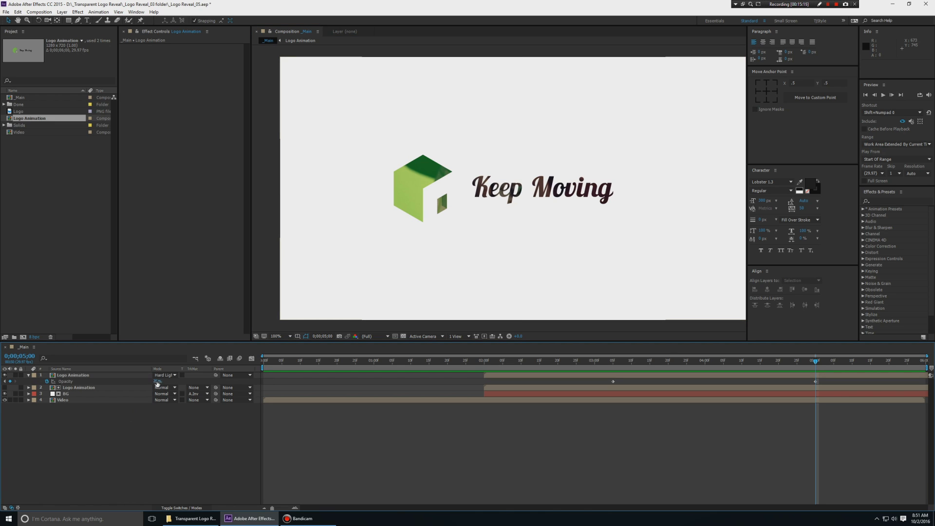
drag(157, 383, 168, 382)
click(282, 459)
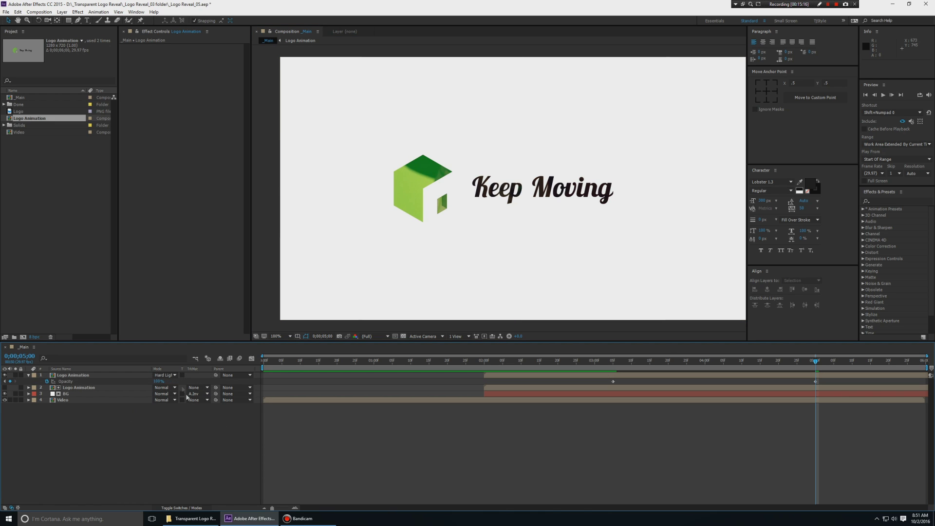
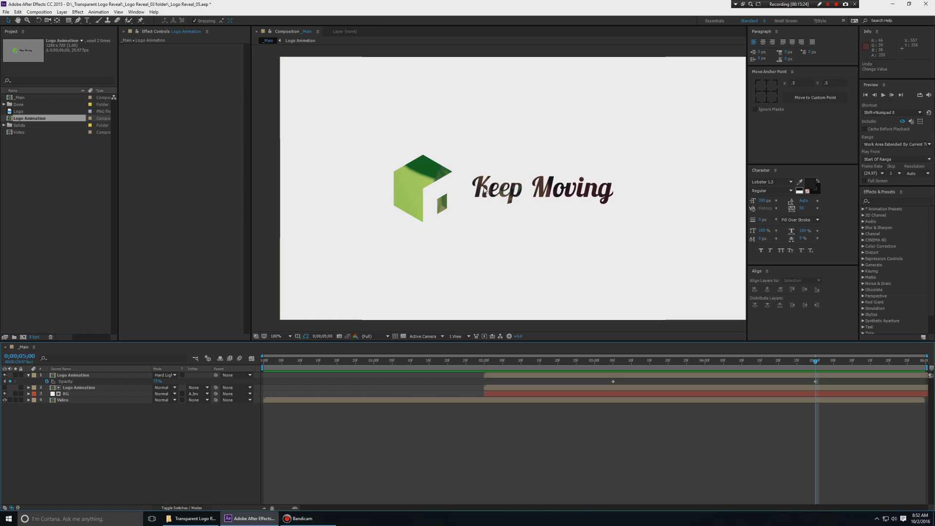
- Replay the logo reveal, check the frames just after 0;00;05;00, and collapse the layer's keyframed properties
key(space)
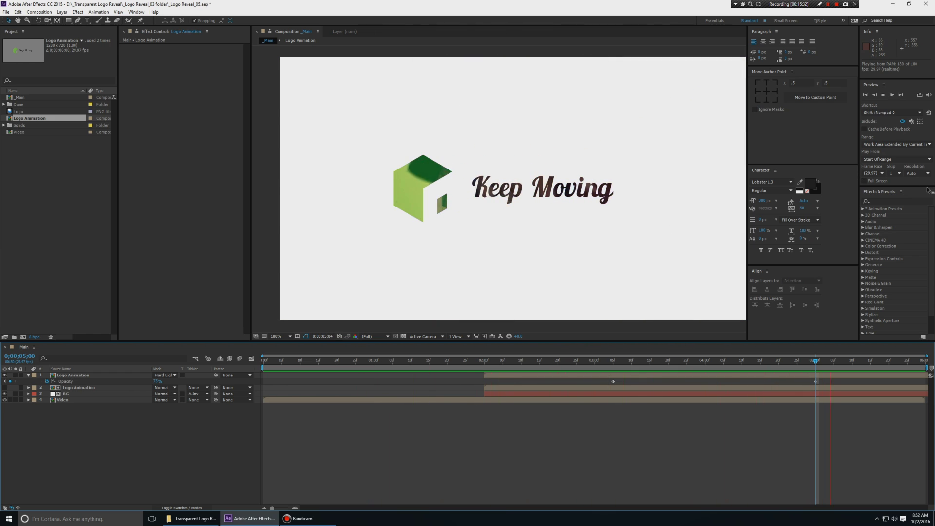
key(space)
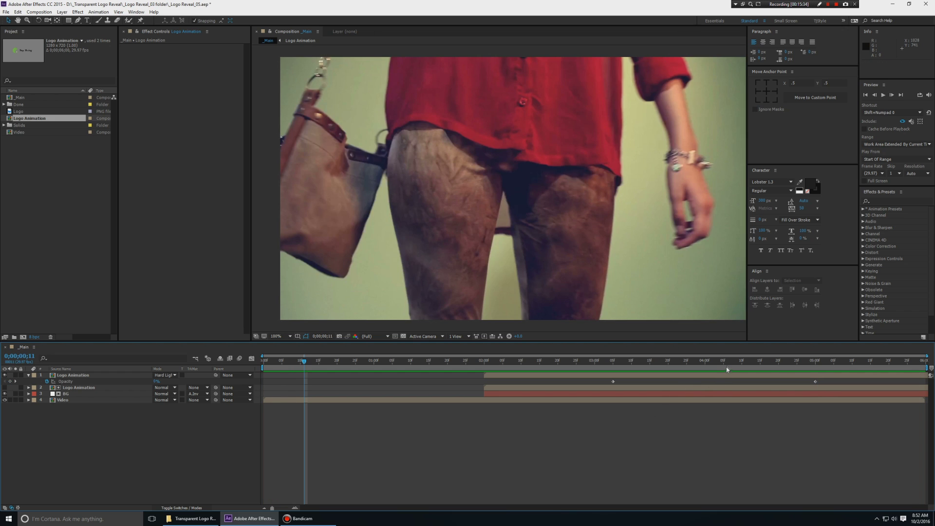
drag(729, 362, 830, 366)
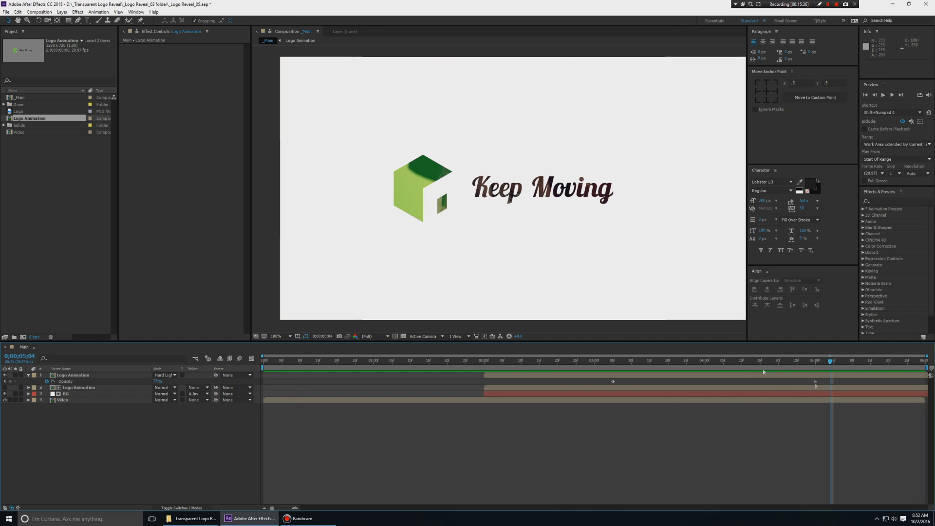
key(space)
key(space)
key(u)
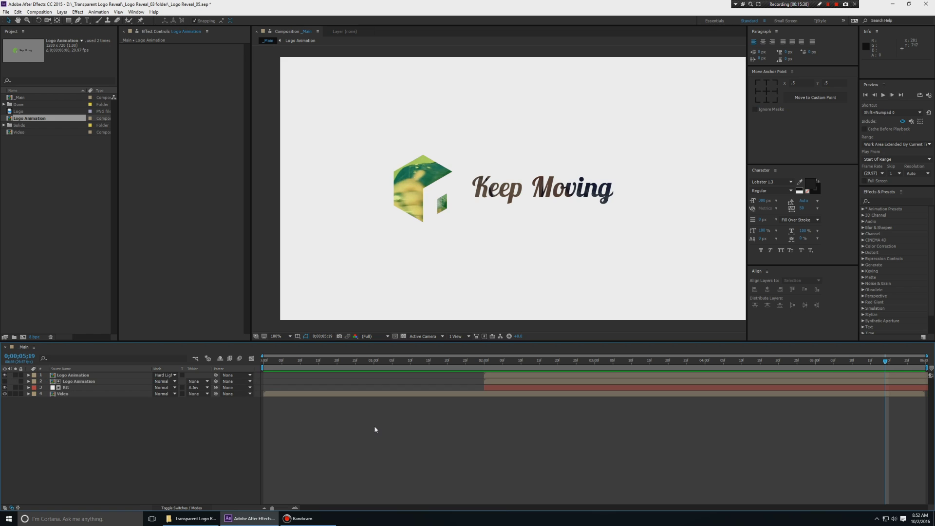
- Open the Preview_01 composition from the Done folder, scrub and play its text animation, and close it again
click(4, 104)
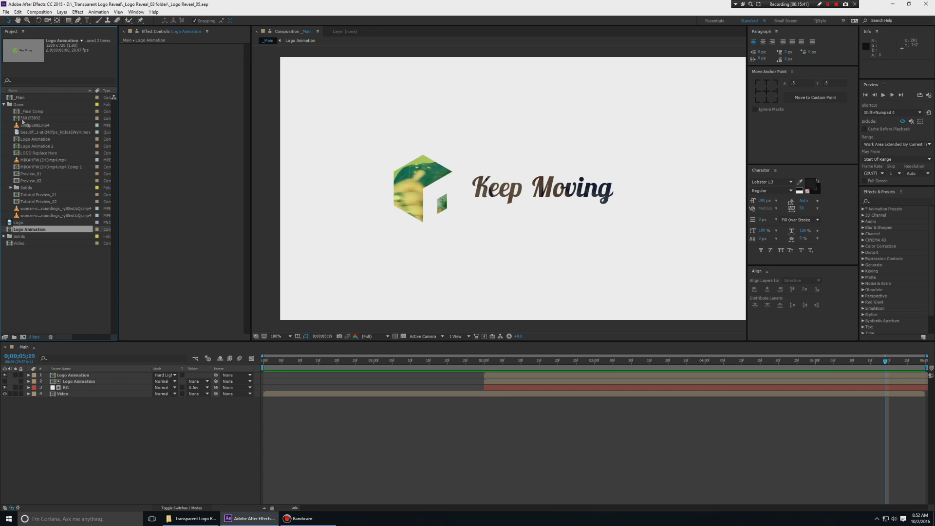
double_click(40, 175)
drag(438, 362, 792, 362)
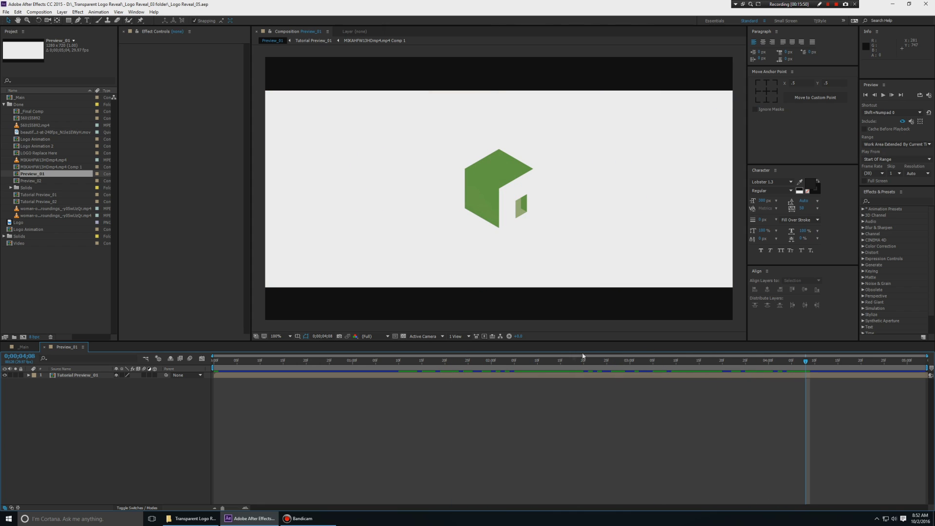
click(473, 362)
key(space)
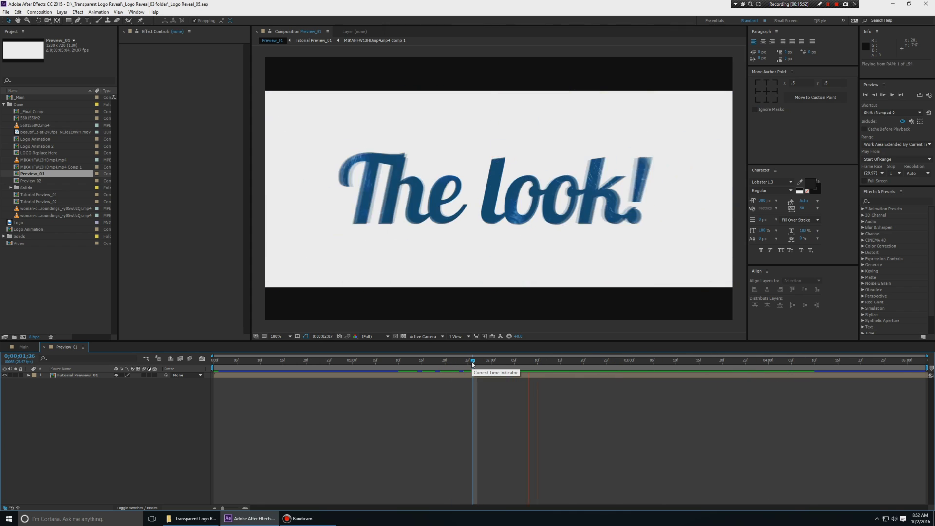
key(space)
key(ctrl+w)
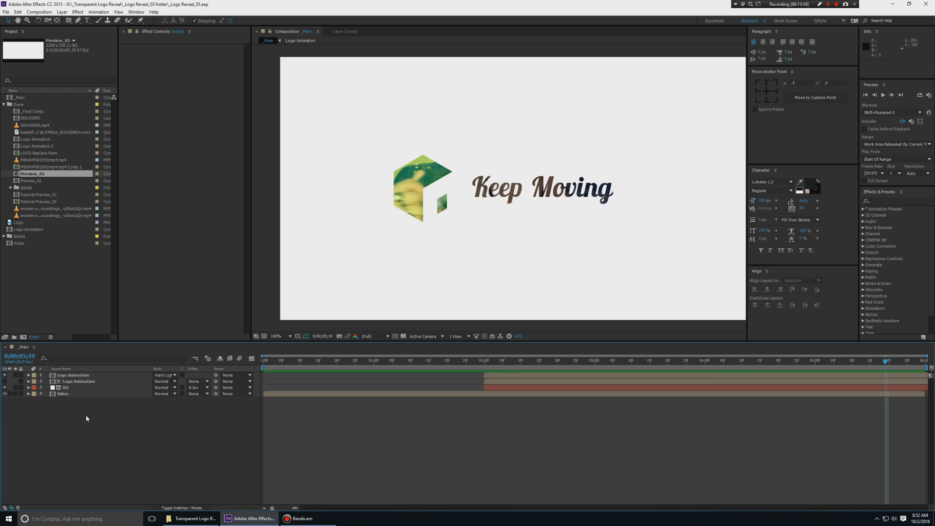
- Open the Logo Animation composition from the top layer, discard the empty text layer and remove the vertical guide
click(72, 376)
double_click(72, 376)
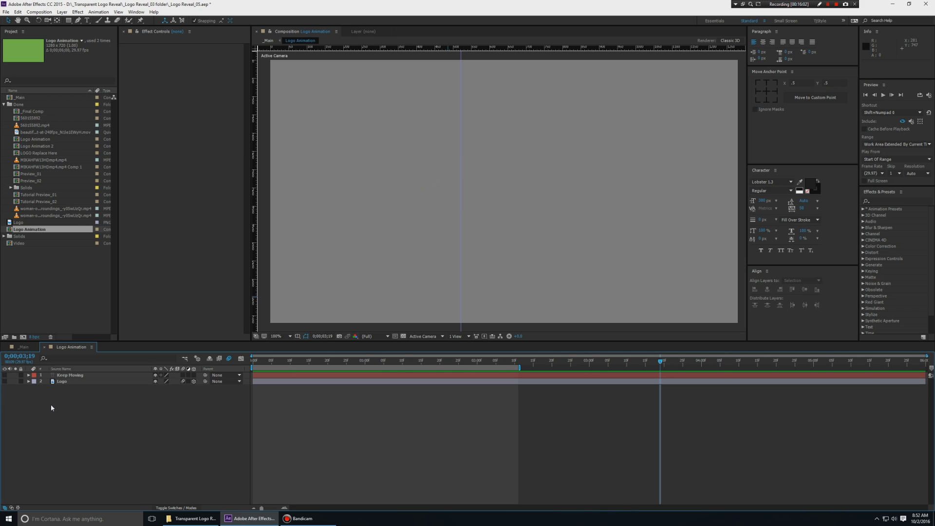
key(ctrl+t)
click(426, 190)
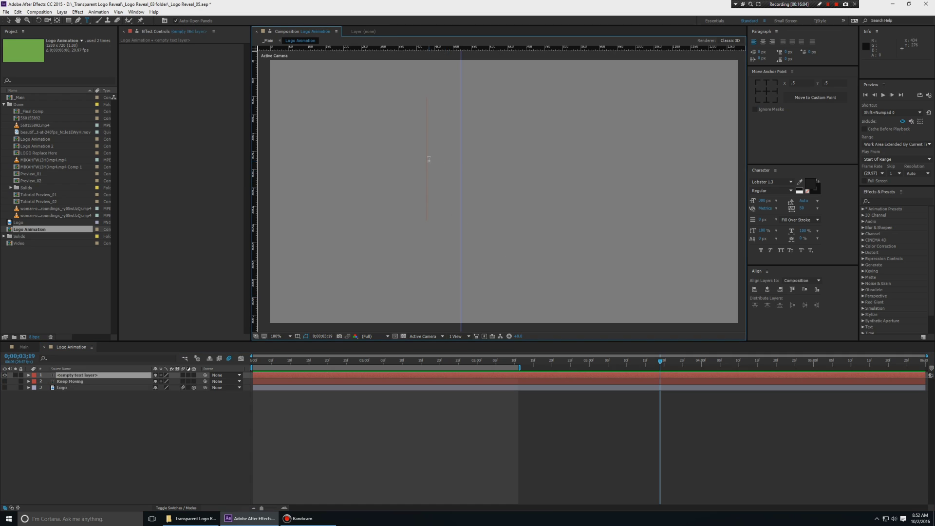
key(Escape)
key(v)
drag(462, 154, 17, 153)
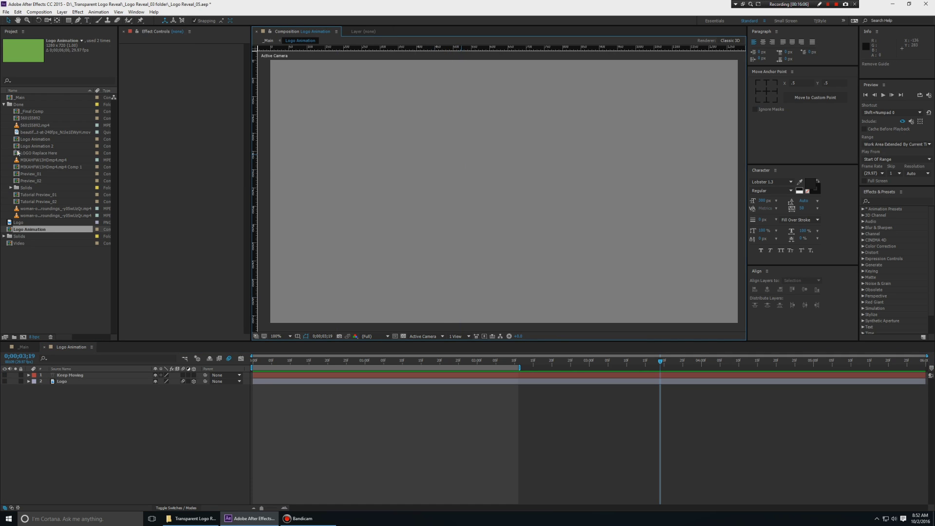
- Create a new text layer reading "Keep" in the Logo Animation composition
key(ctrl+t)
click(412, 174)
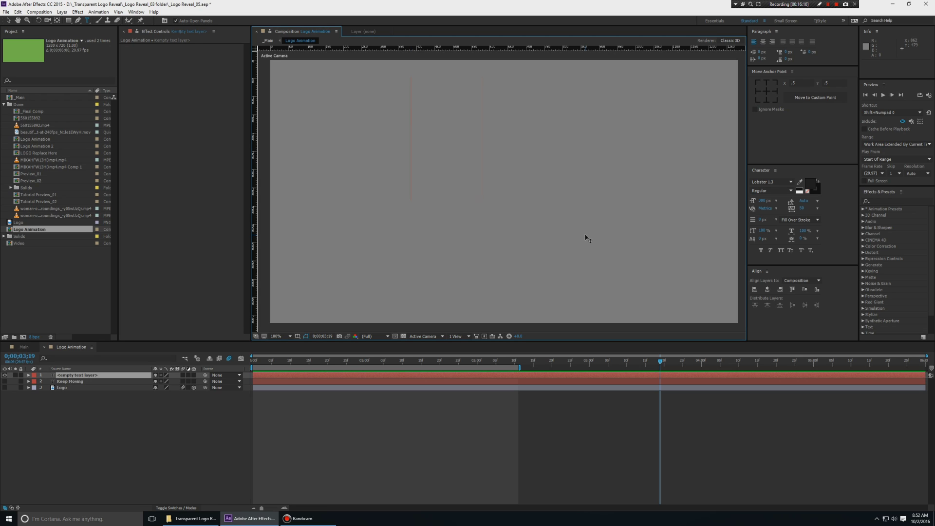
text(Keep)
key(Escape)
key(v)
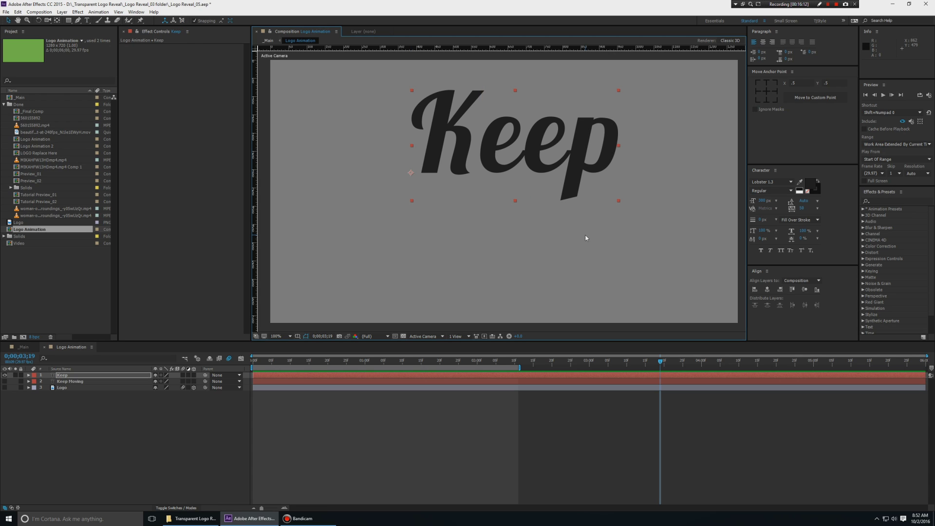
- Center the Keep text layer horizontally and vertically in the composition and move its anchor point to the text's center
click(766, 290)
click(804, 290)
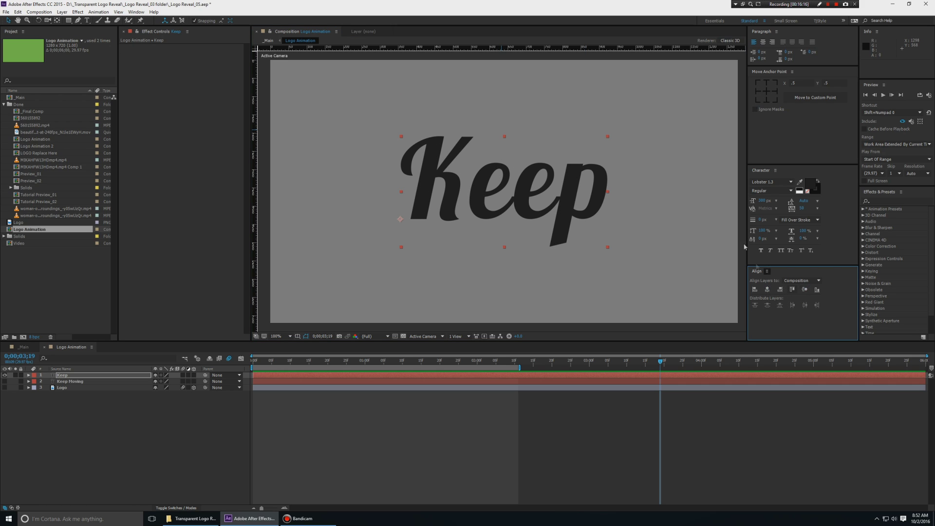
click(767, 73)
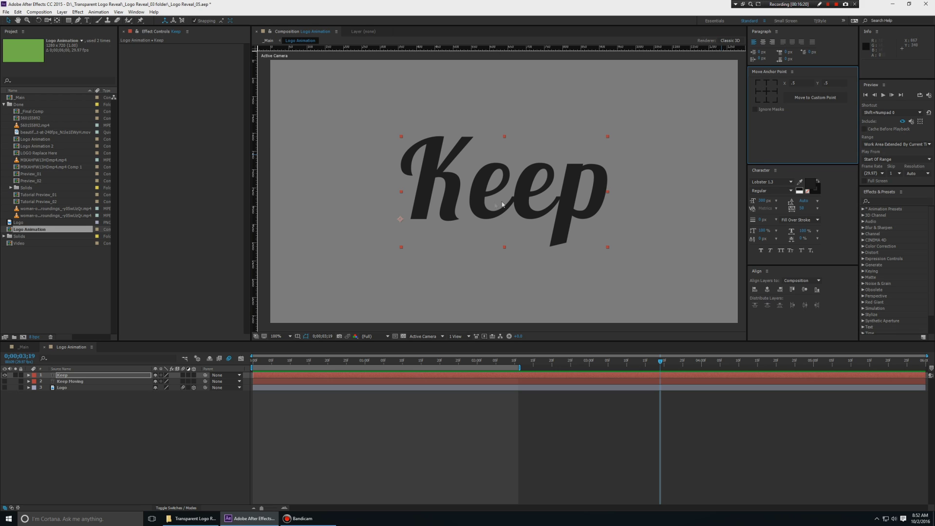
click(762, 90)
- Make the Keep layer 3D and add a Position keyframe for it at 0;00;01;00
click(365, 361)
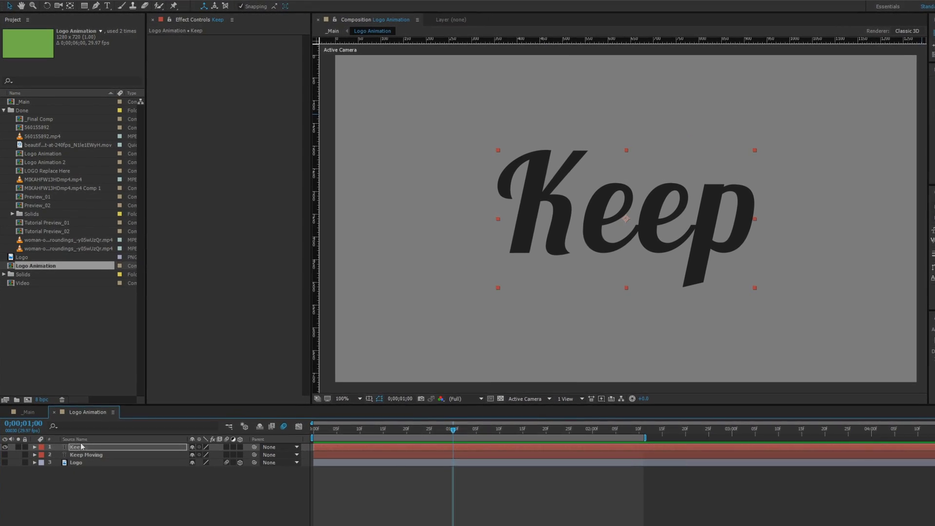
click(81, 446)
key(p)
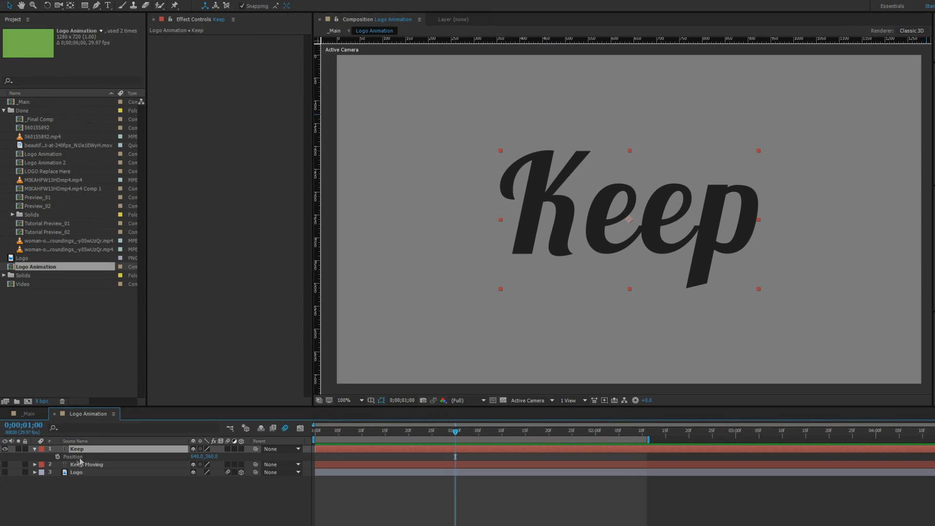
click(242, 448)
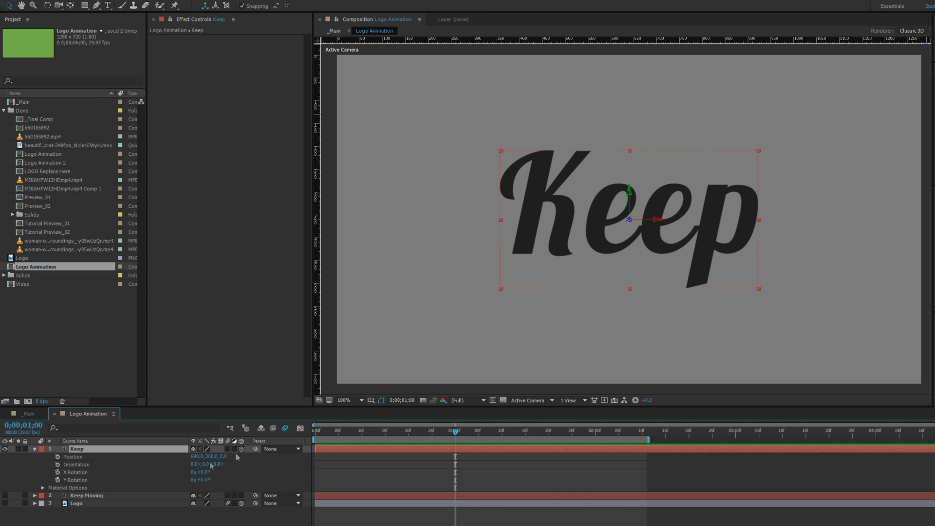
click(57, 456)
- Set the Keep layer's Z Position to -1780 at 0;00;00;00 so the text starts behind the camera
key(Home)
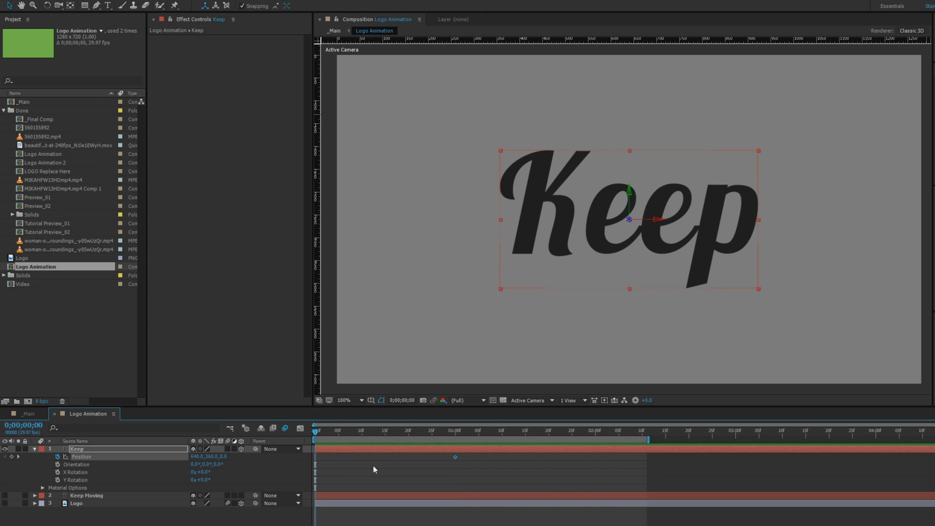
click(352, 485)
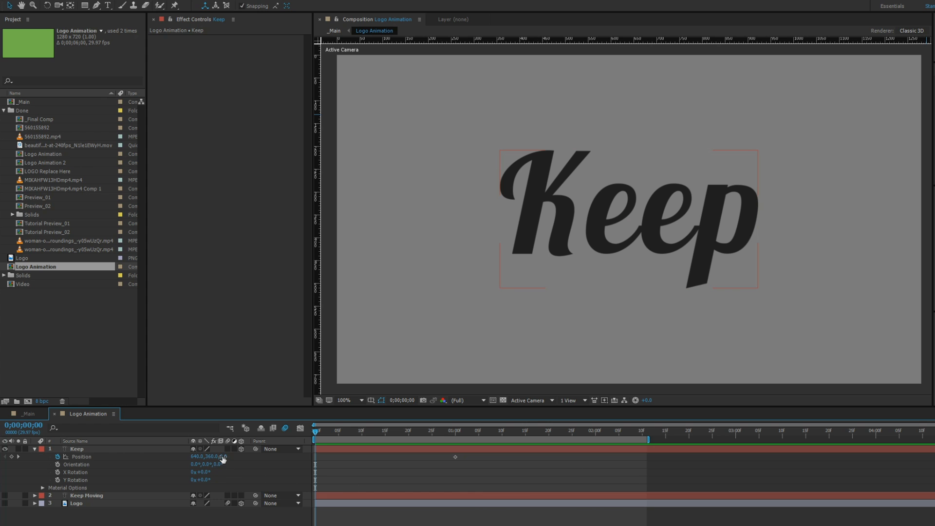
drag(222, 459, 159, 474)
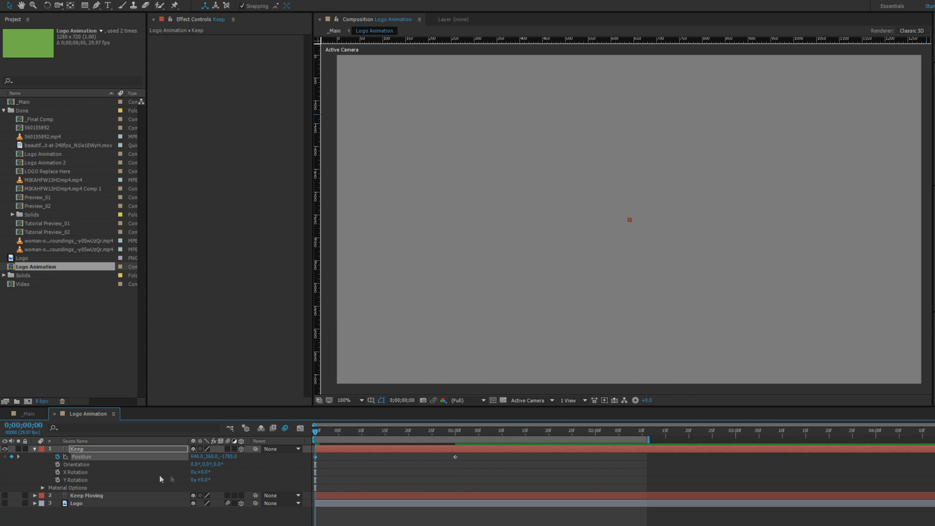
key(ctrl+z)
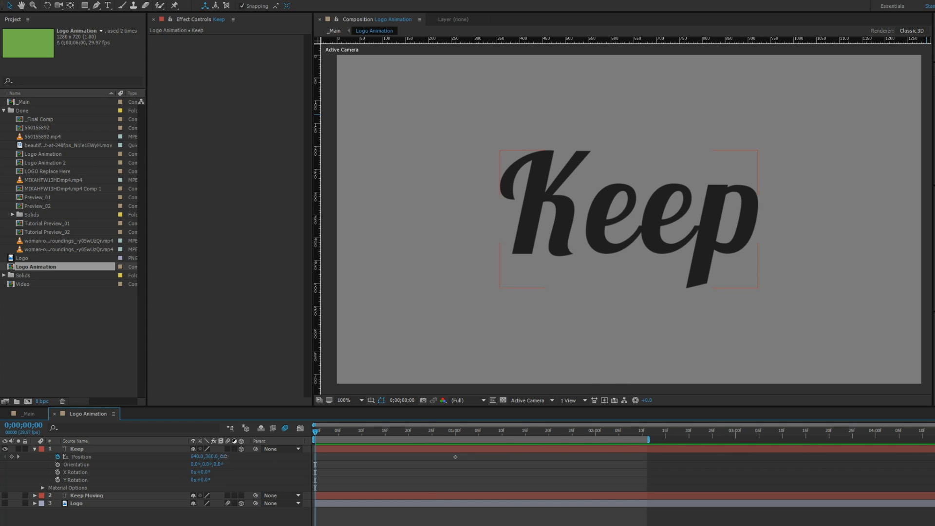
drag(223, 457, 150, 465)
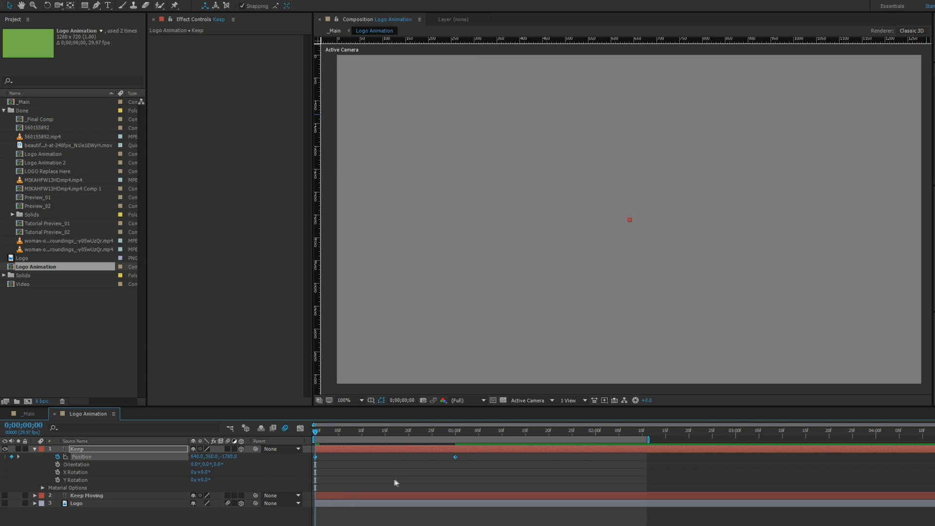
- Apply Easy Ease to the Keep layer's Position keyframes, shift the speed graph's peak toward the start, and preview the motion
key(F9)
click(301, 428)
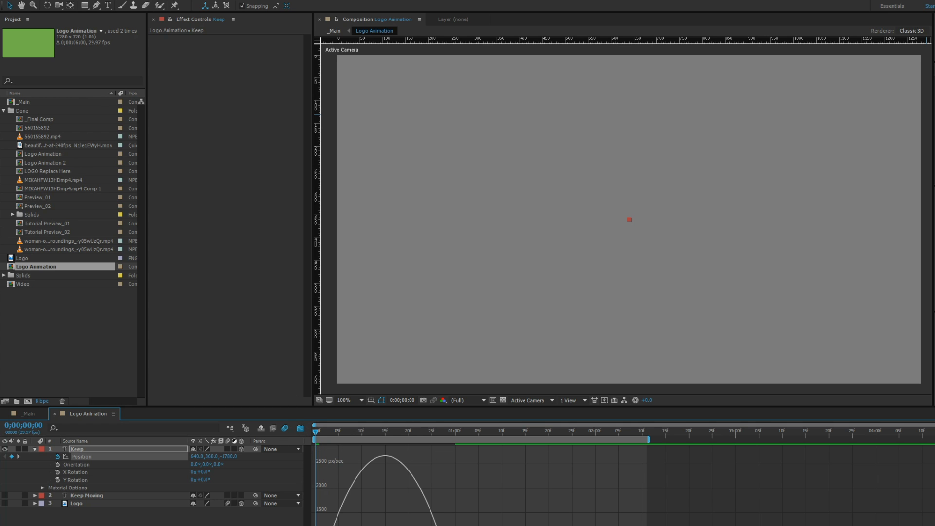
drag(408, 525, 316, 525)
key(space)
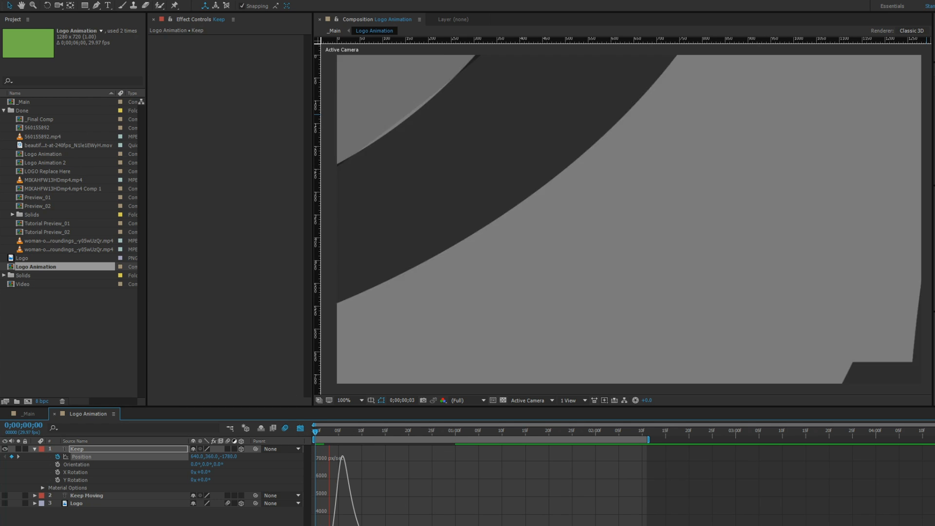
- Preview the Keep text reveal in the _Main composition, then return to the Logo Animation composition
key(space)
click(105, 519)
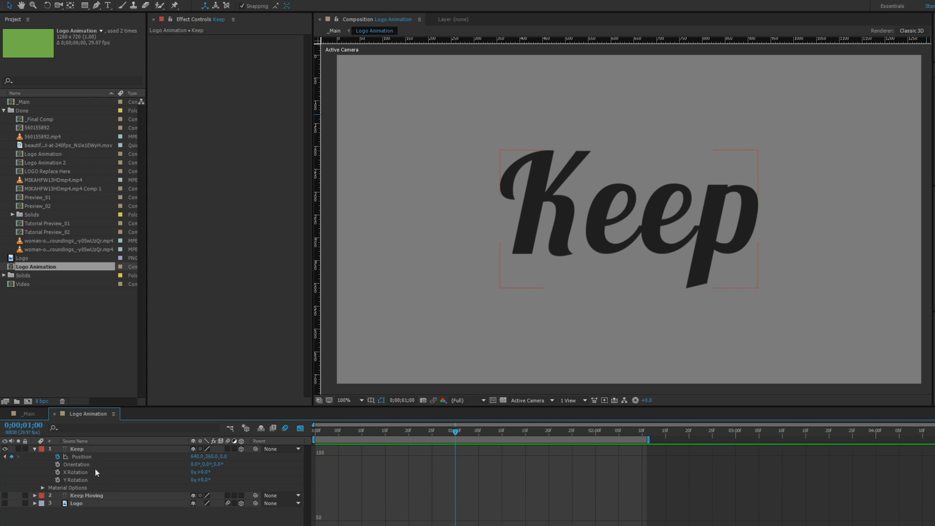
click(29, 414)
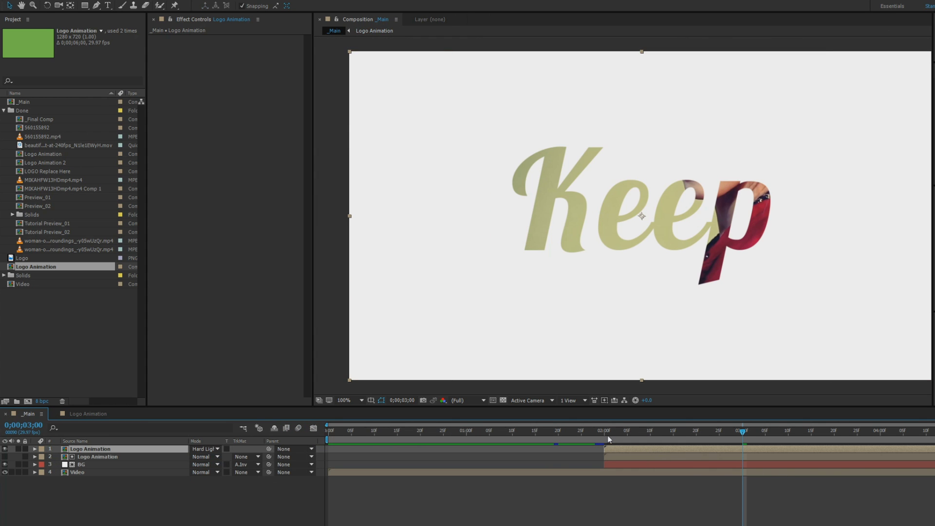
drag(609, 433, 668, 433)
key(space)
click(502, 432)
key(space)
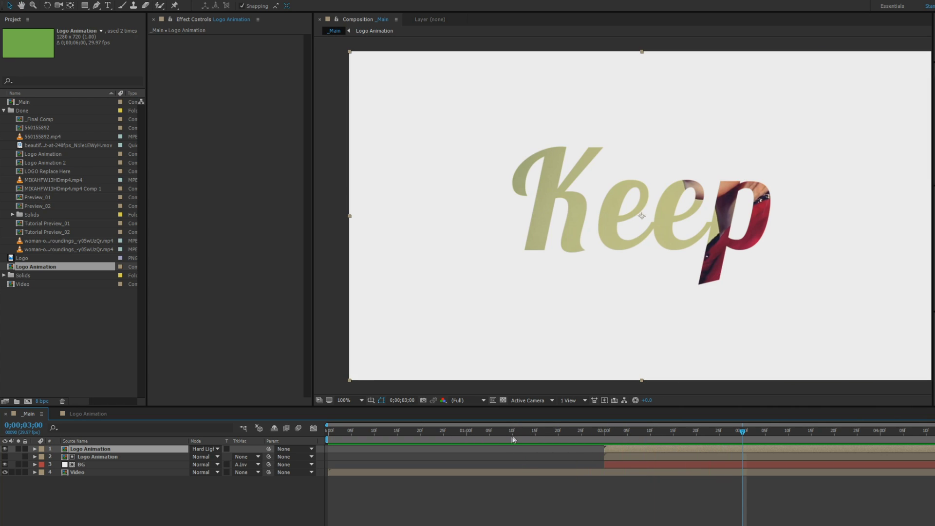
click(379, 434)
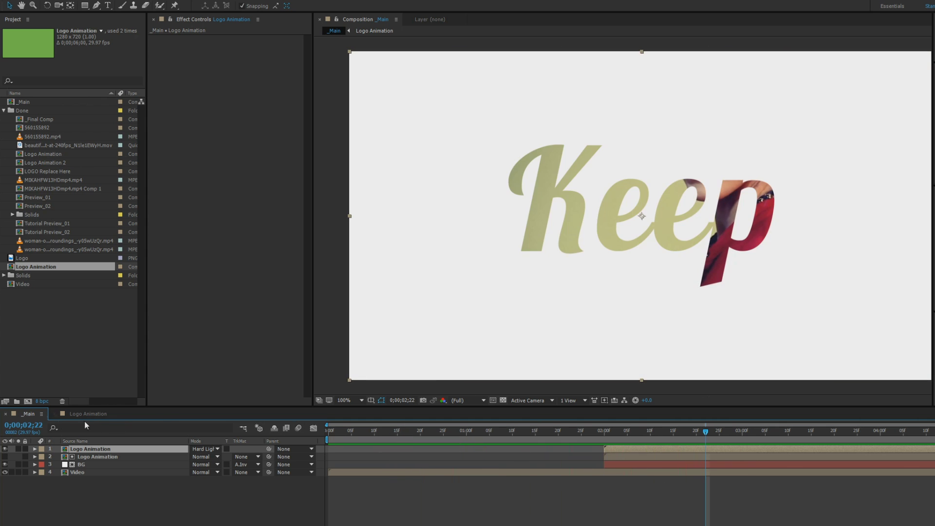
click(90, 414)
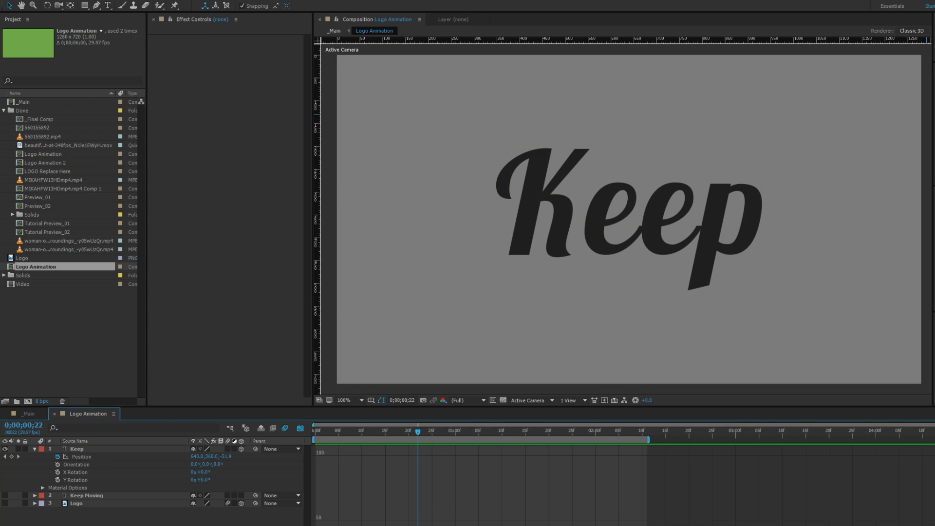
- Try shifting the Keep layer's X Position to 528 at 0;00;00;00, then undo the shift
key(Home)
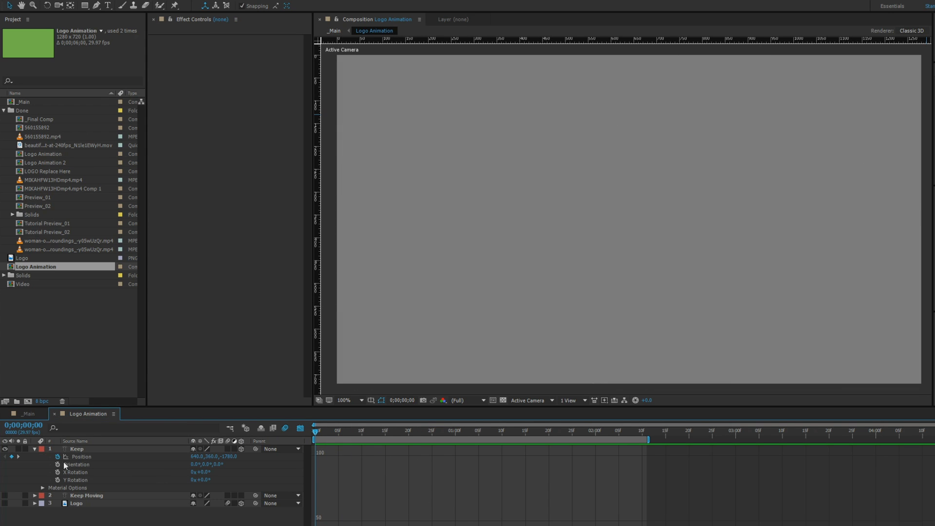
click(96, 449)
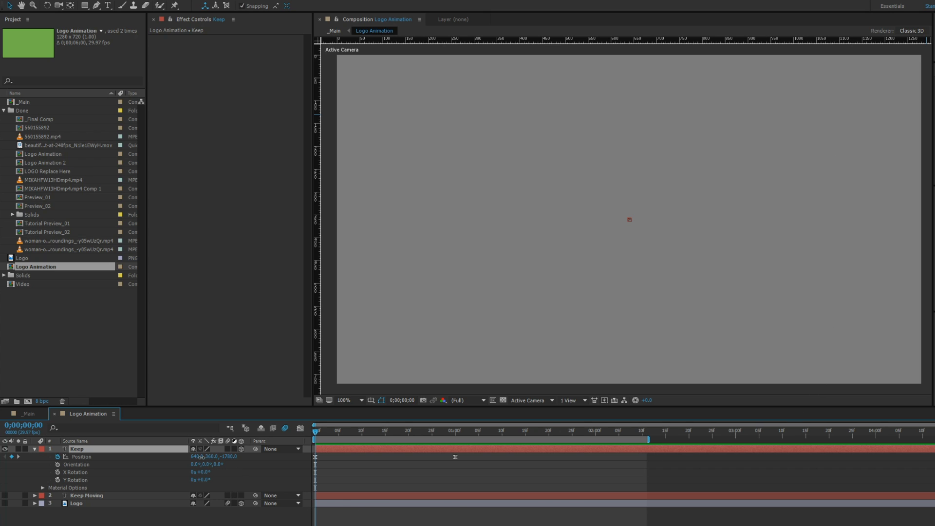
drag(197, 456, 145, 456)
key(ctrl+z)
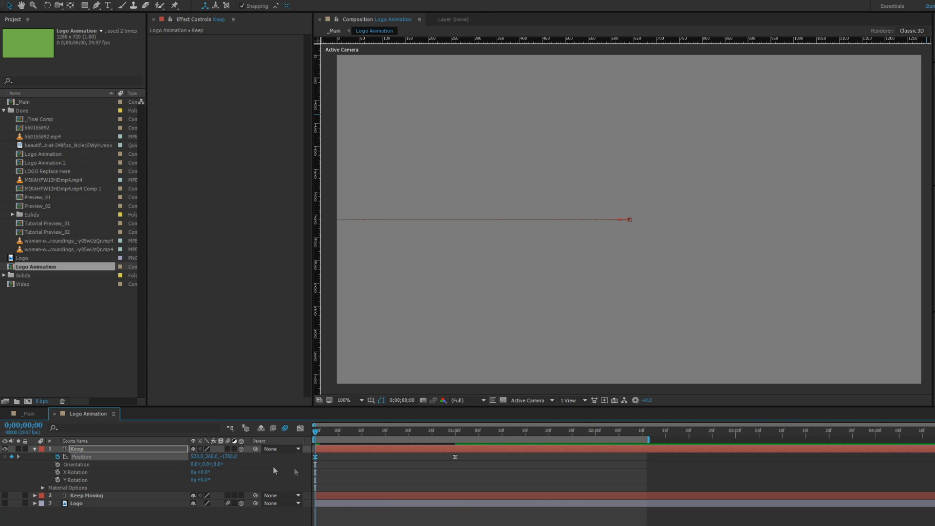
- Add a Position keyframe for the Keep layer at 0;00;00;03
mouse_move(323, 435)
mouse_down()
mouse_move(340, 434)
mouse_move(329, 434)
mouse_up()
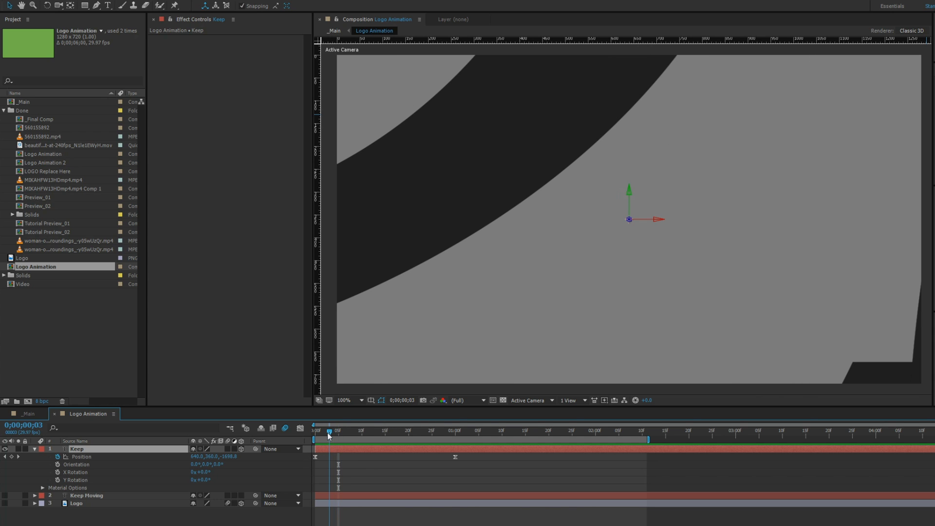
click(11, 456)
scroll(344, 459, up, 1)
drag(346, 463, 632, 476)
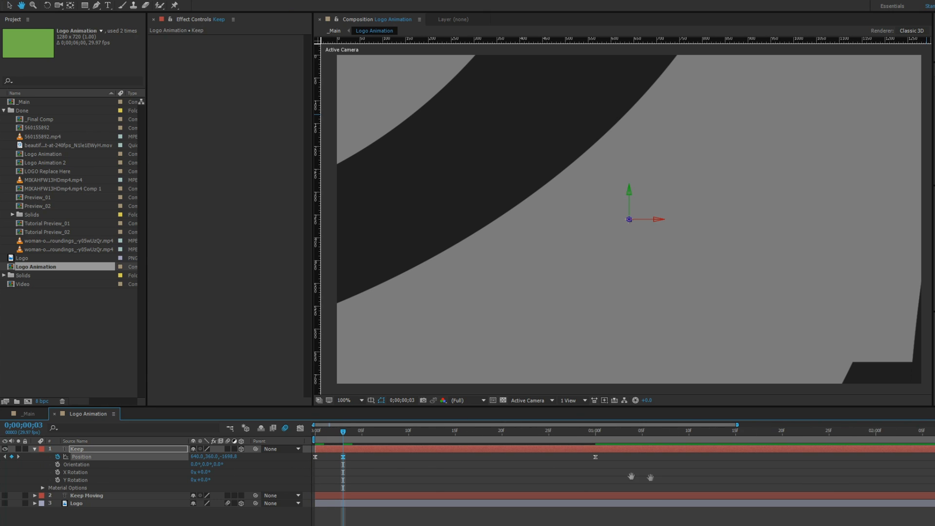
scroll(345, 470, up, 1)
drag(381, 480, 583, 489)
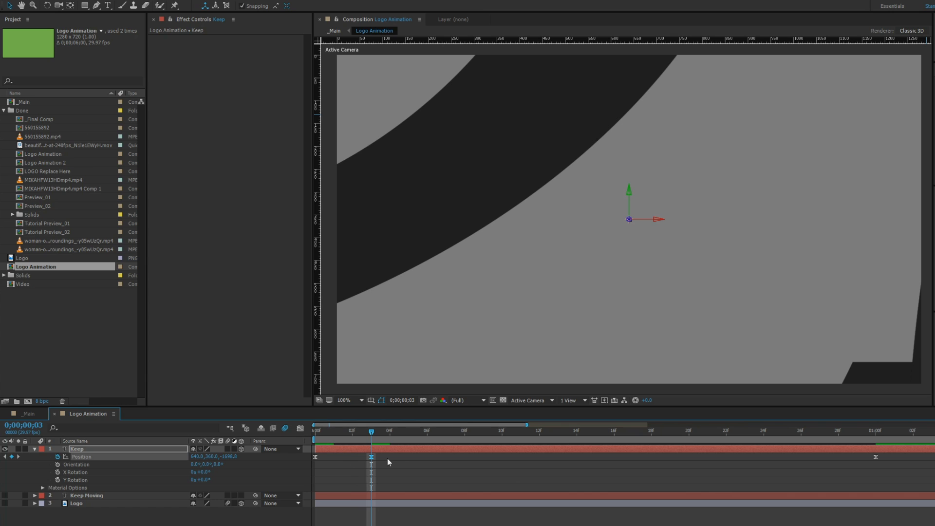
- Set the Keep layer's Z Position to -1650 at 0;00;00;00
key(Home)
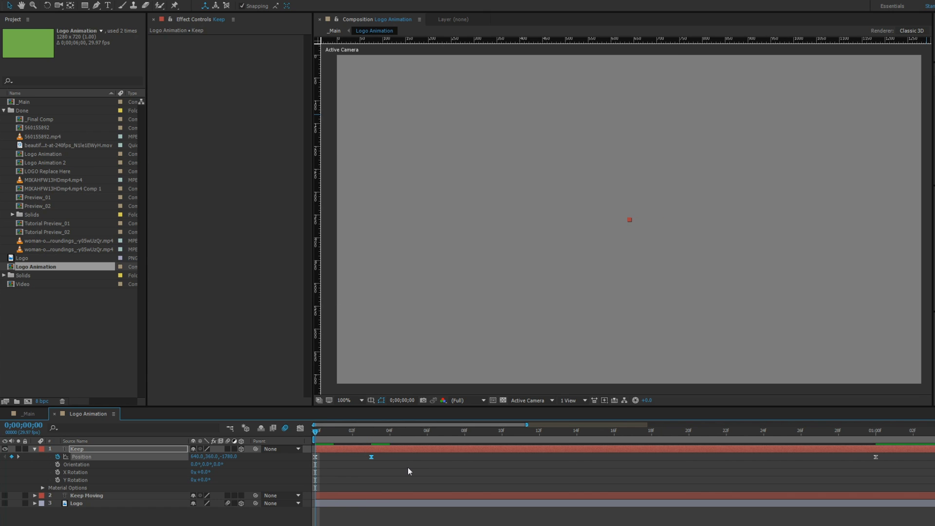
key(comma)
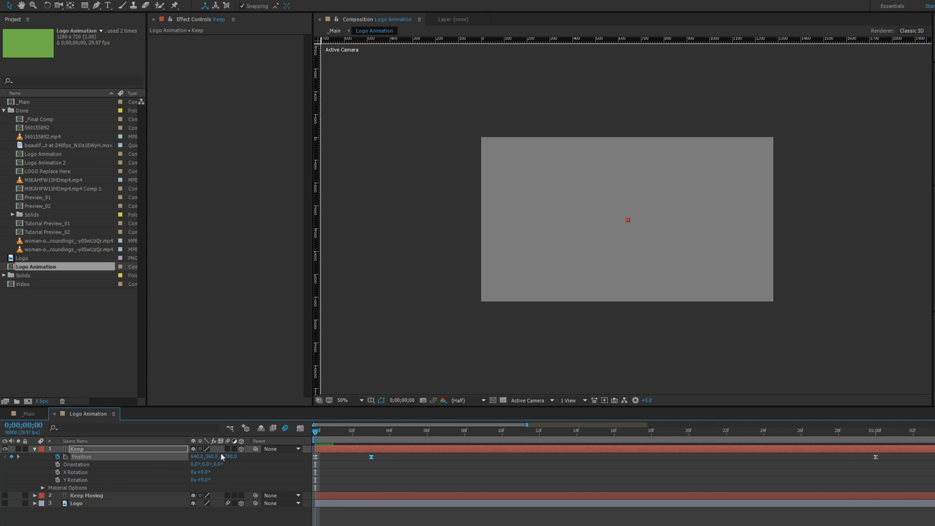
drag(202, 459, 221, 458)
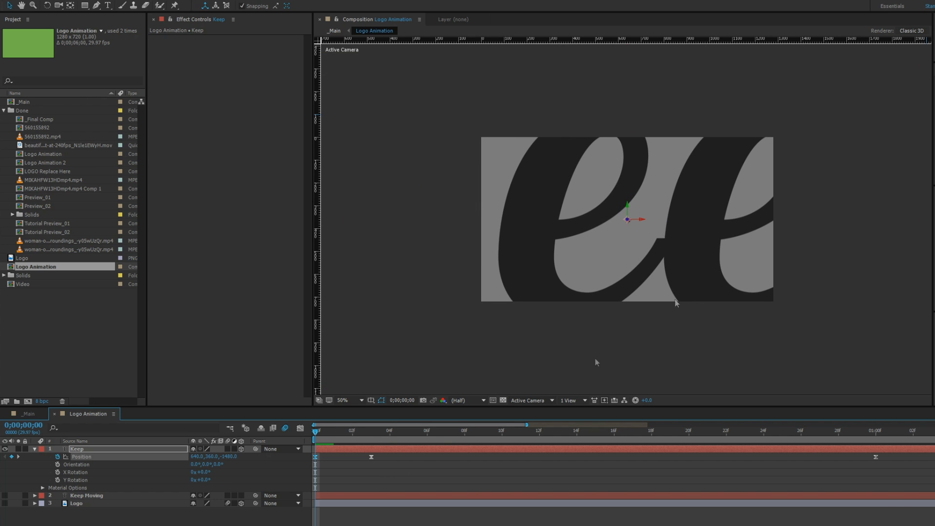
key(period)
key(ctrl+z)
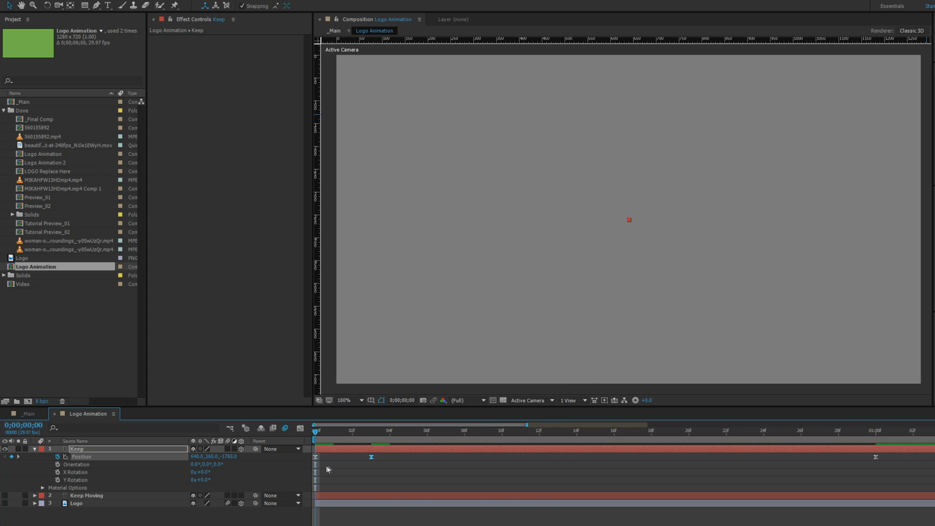
click(232, 463)
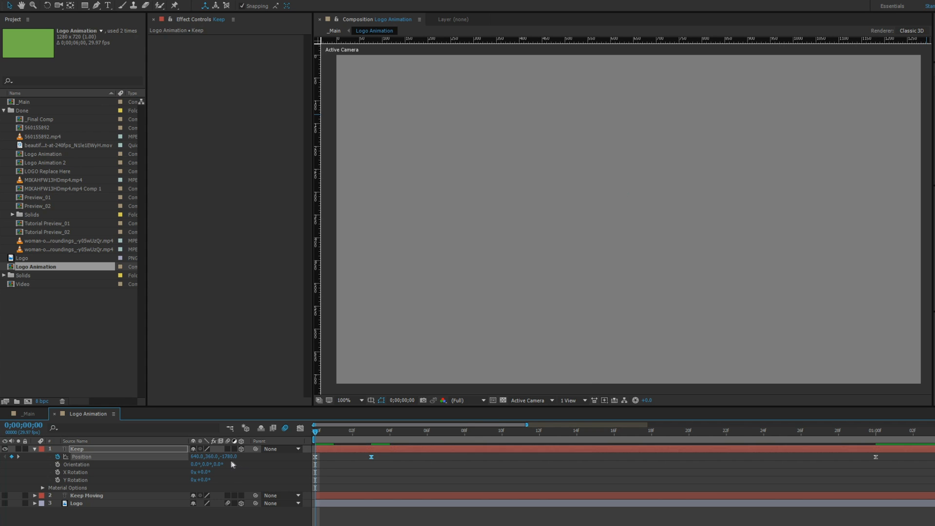
mouse_move(232, 457)
mouse_down()
mouse_move(246, 457)
mouse_move(238, 457)
mouse_up()
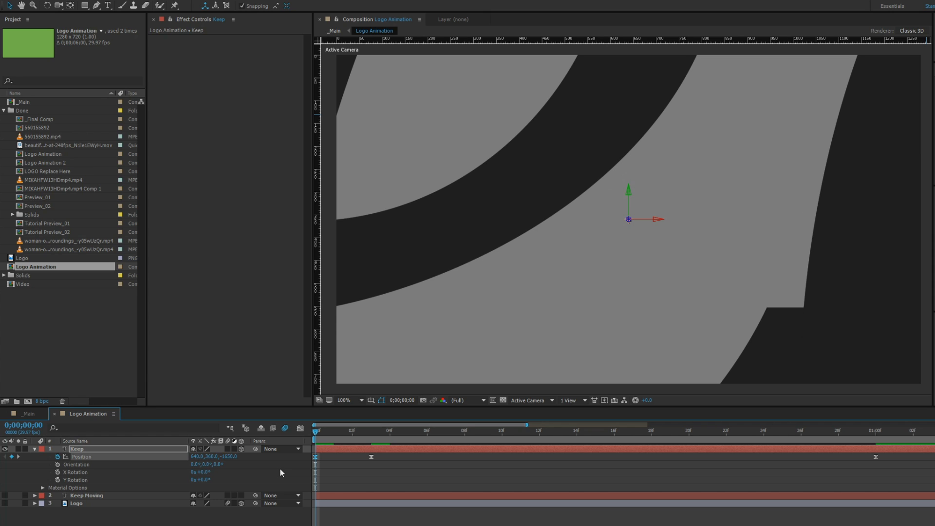
- Add a Scale keyframe of 100% for the Keep layer at 0;00;00;03
key(k)
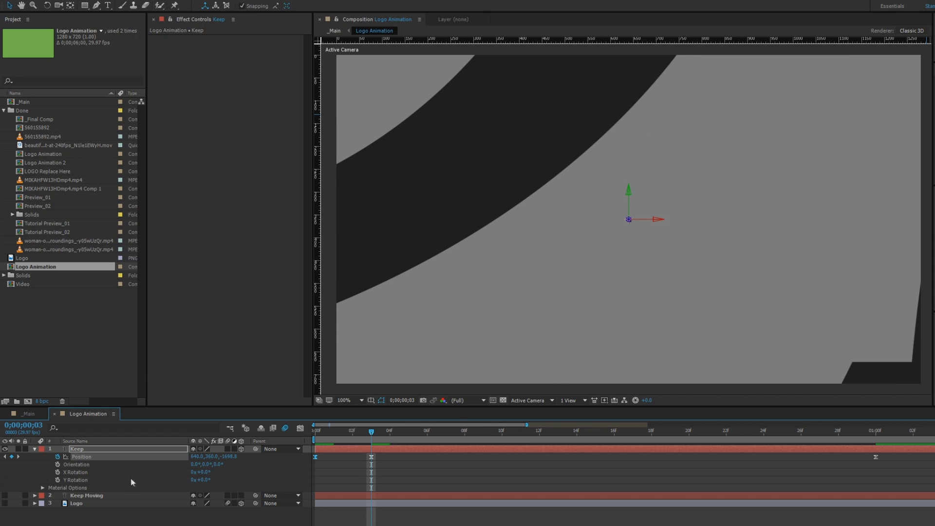
key(shift+s)
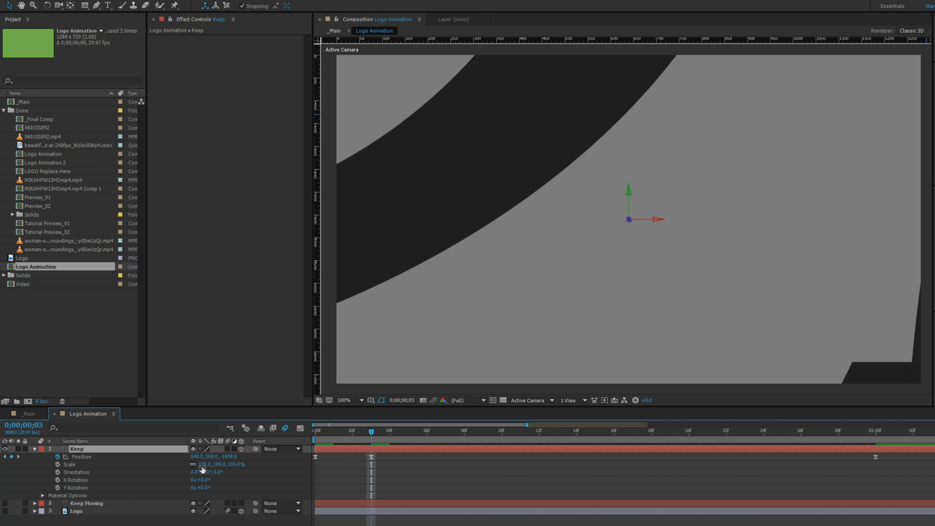
click(58, 464)
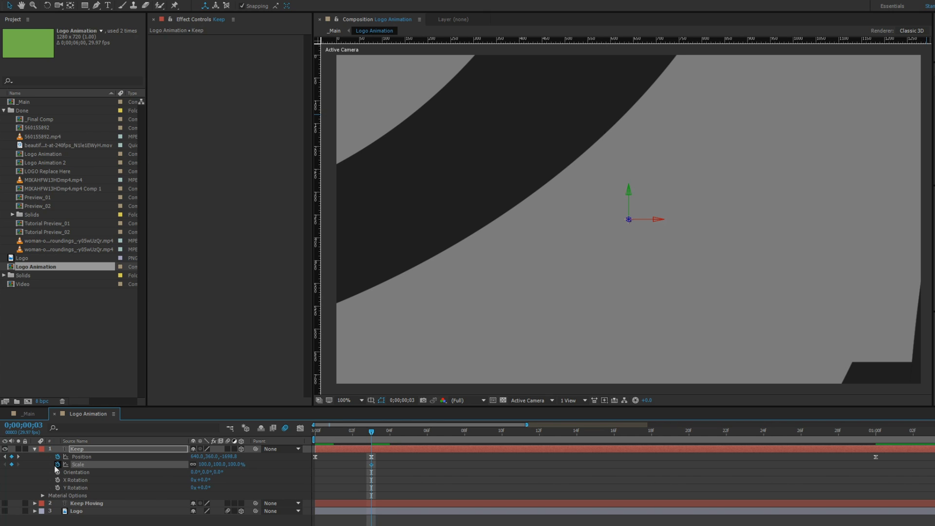
- At 0;00;00;00, set the Keep layer's Scale to 810% and move it to about X 762, Y 412 so the text fills the frame
drag(368, 433, 316, 432)
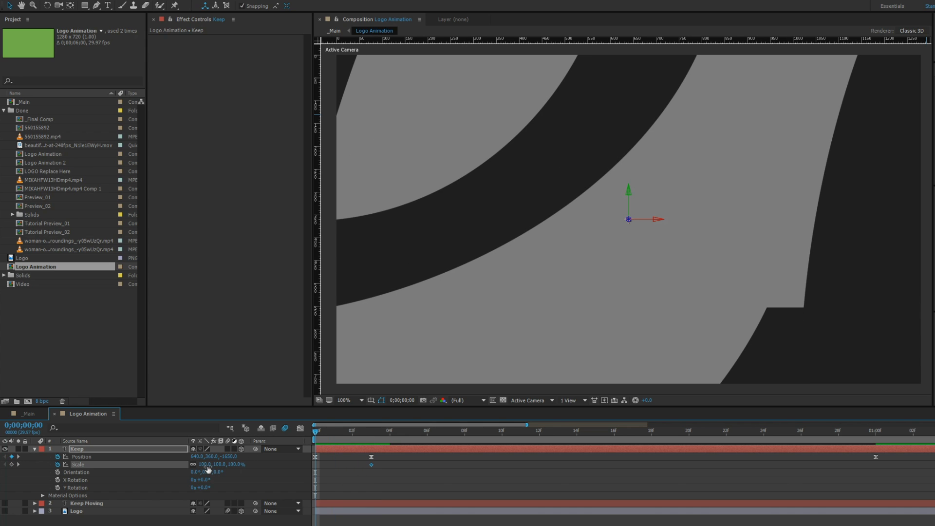
mouse_move(212, 465)
mouse_down()
mouse_move(292, 465)
mouse_move(206, 464)
mouse_up()
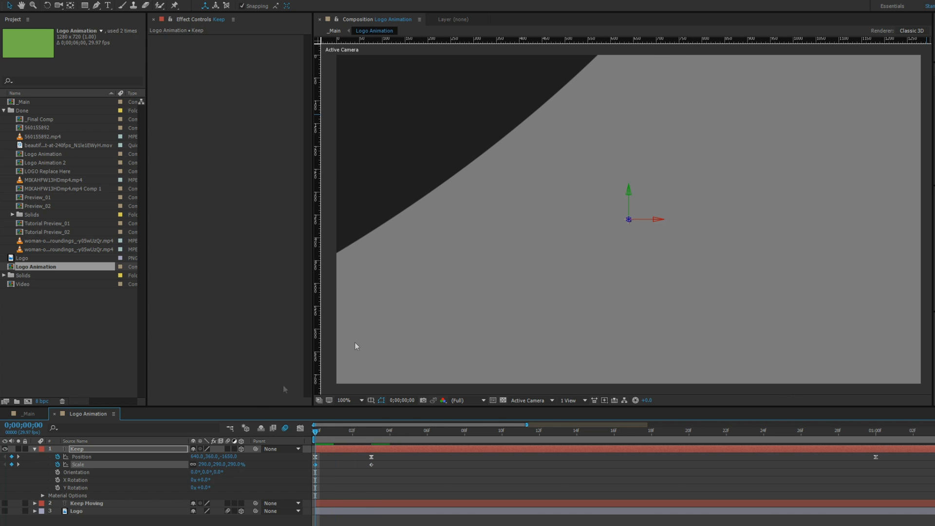
drag(510, 237, 760, 350)
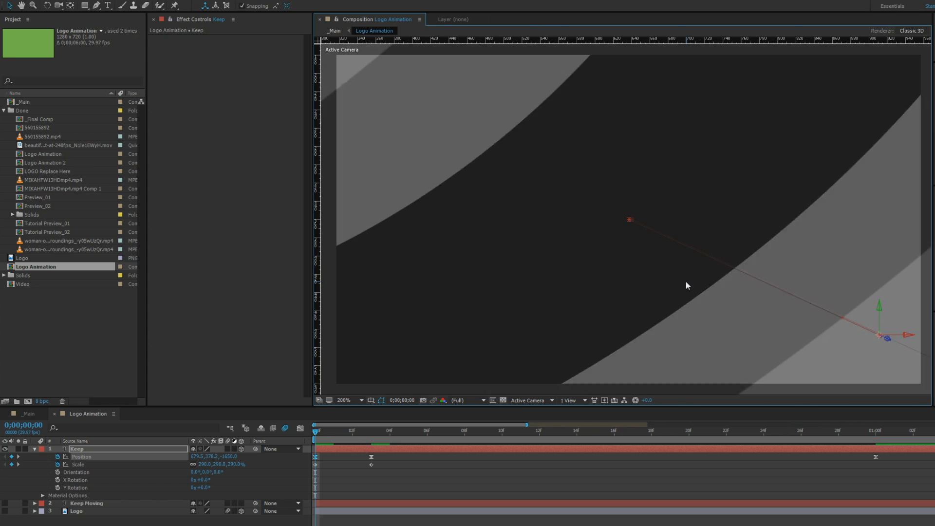
drag(207, 464, 231, 464)
drag(574, 270, 933, 406)
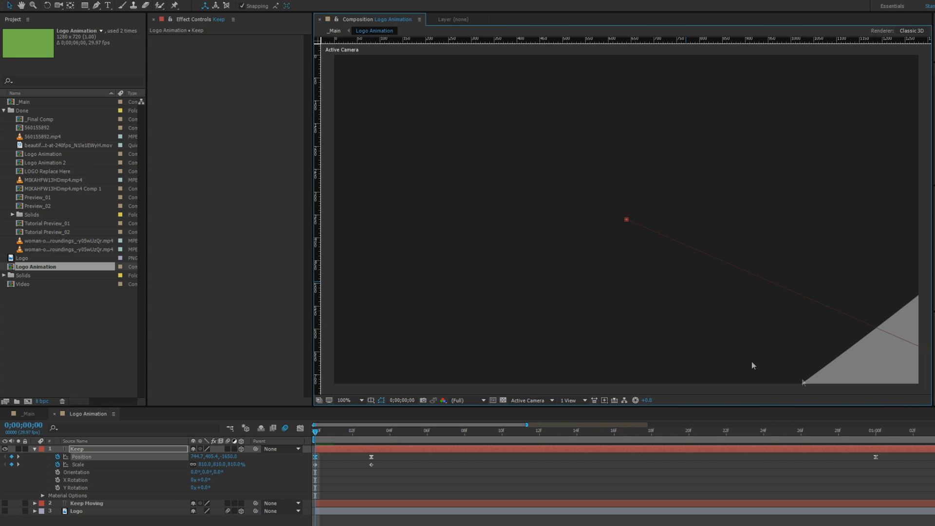
drag(607, 308, 695, 344)
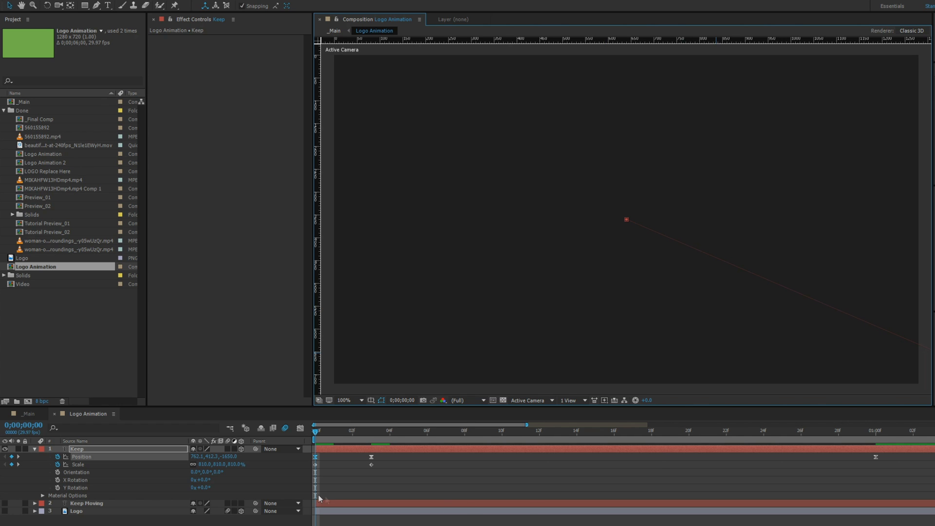
- Reposition the Keep layer at 0;00;00;01 so the enlarged text covers most of the frame
drag(319, 438, 558, 434)
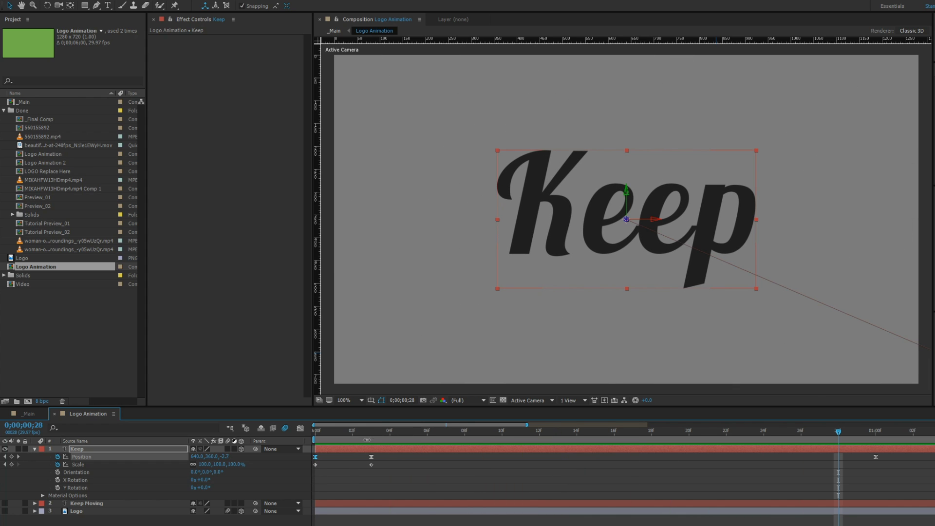
click(335, 433)
drag(335, 435, 311, 439)
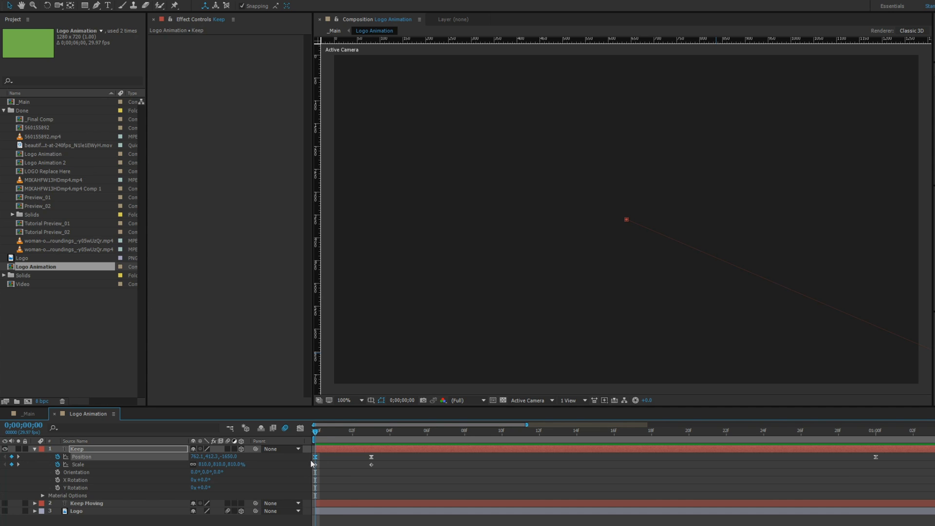
click(334, 433)
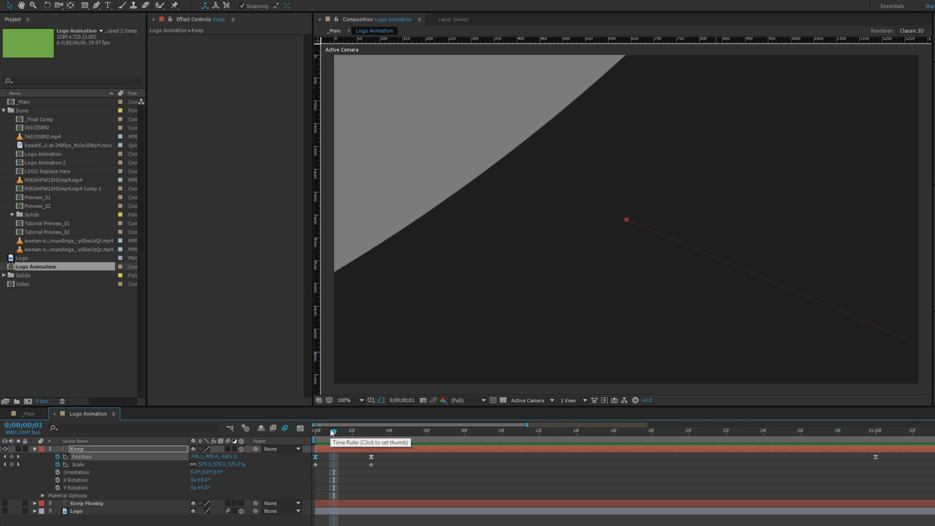
drag(582, 291, 518, 221)
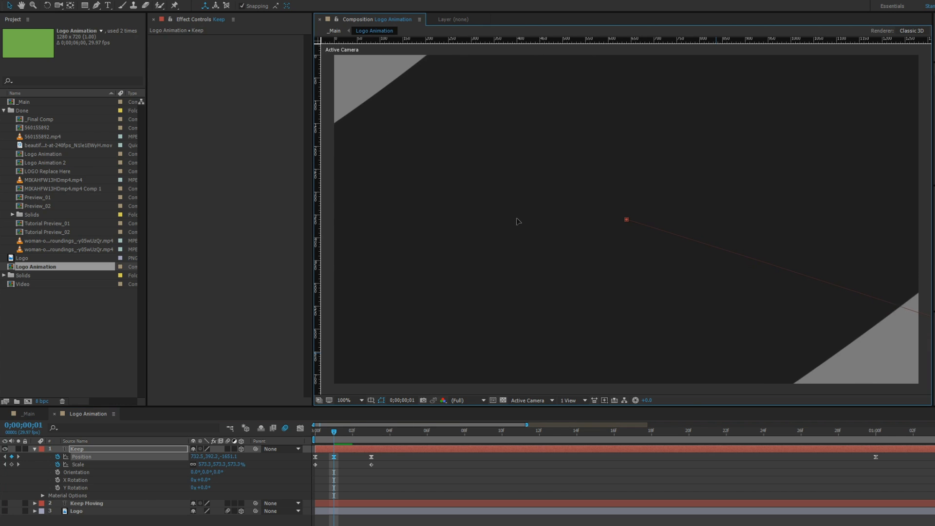
- Preview the Keep layer's animation and examine its Position speed graph
drag(334, 434, 613, 432)
key(space)
key(space)
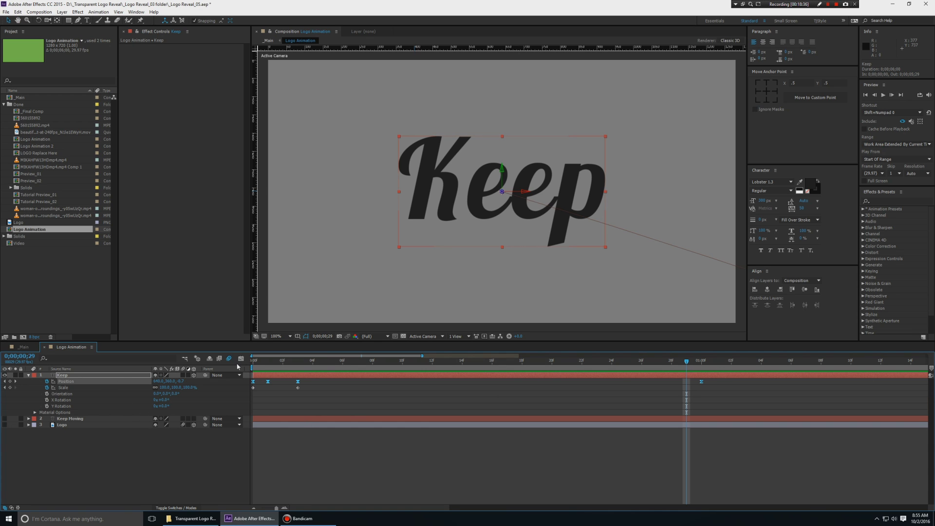
click(241, 359)
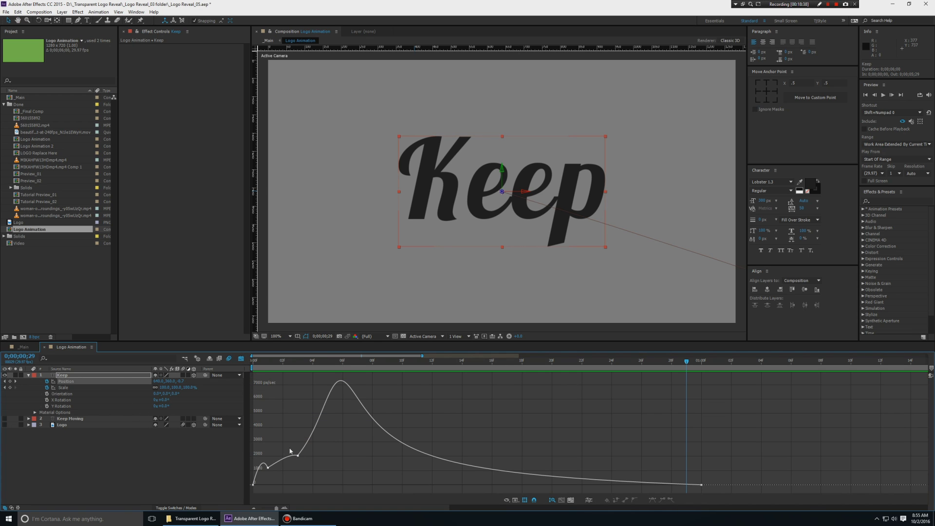
key(space)
key(space)
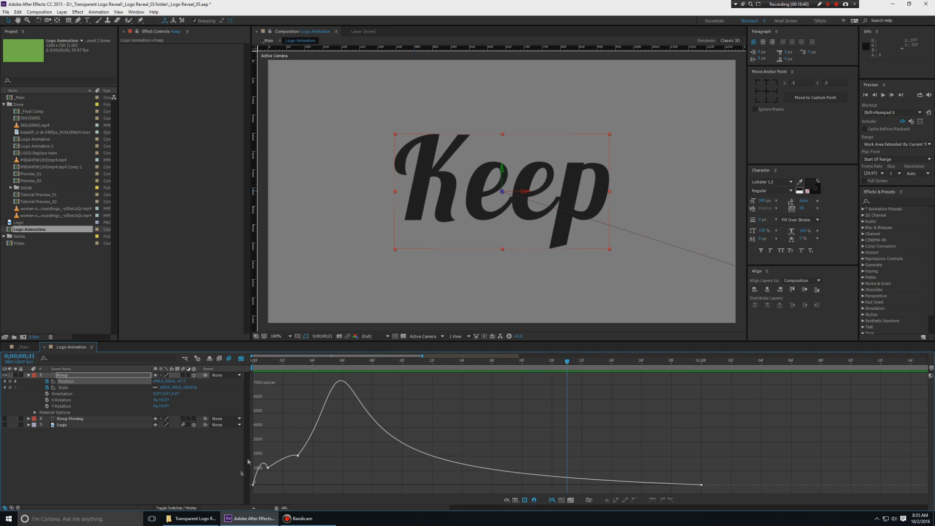
- Return from the graph to the layer view, enable motion blur for the Keep layer, and preview the animation
click(240, 359)
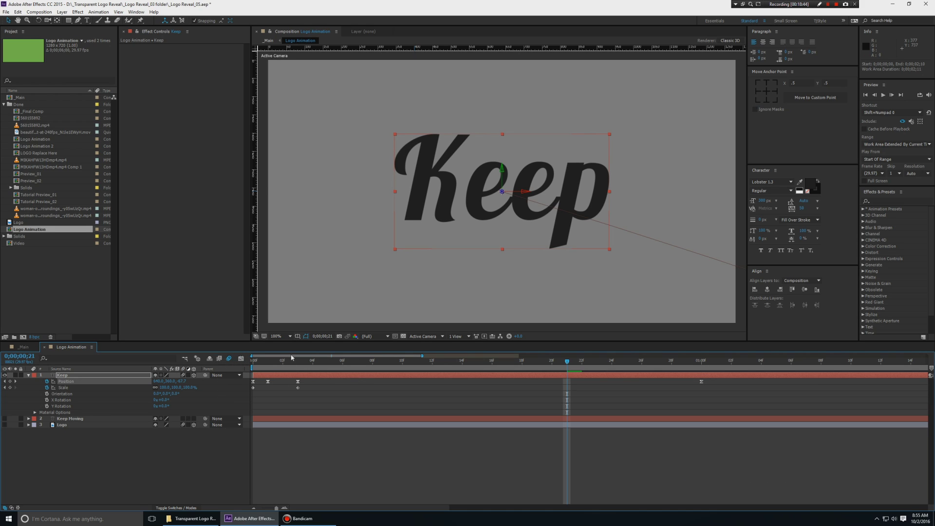
key(space)
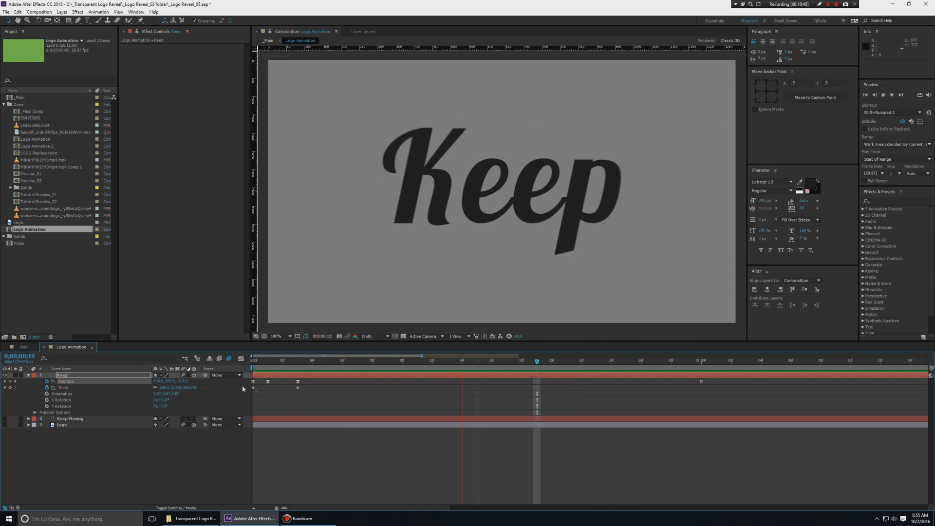
key(space)
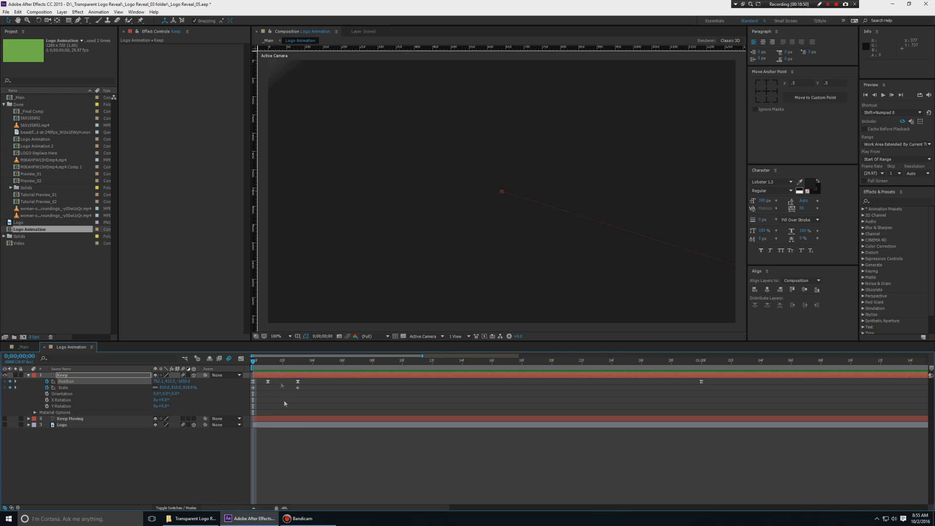
- Check the motion blur Samples Per Frame value in the Logo Animation composition's advanced settings
drag(271, 363, 298, 362)
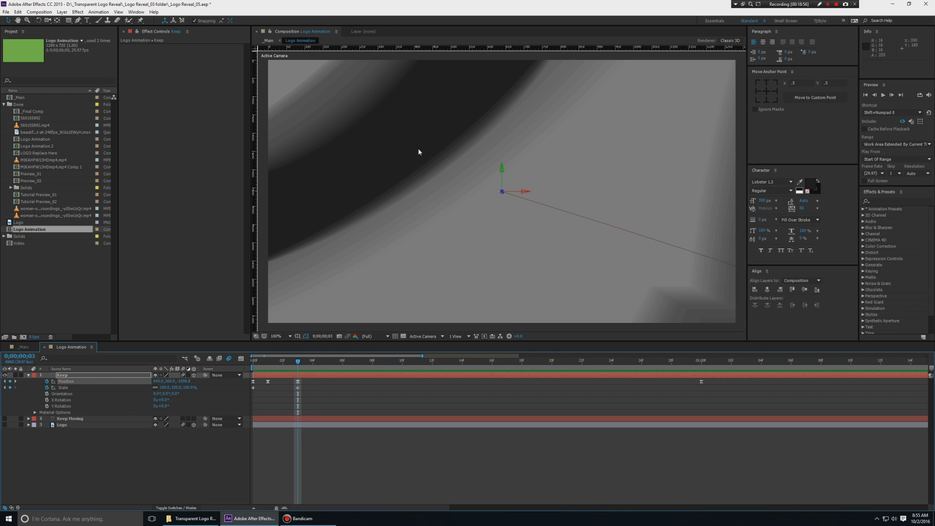
right_click(127, 469)
click(162, 411)
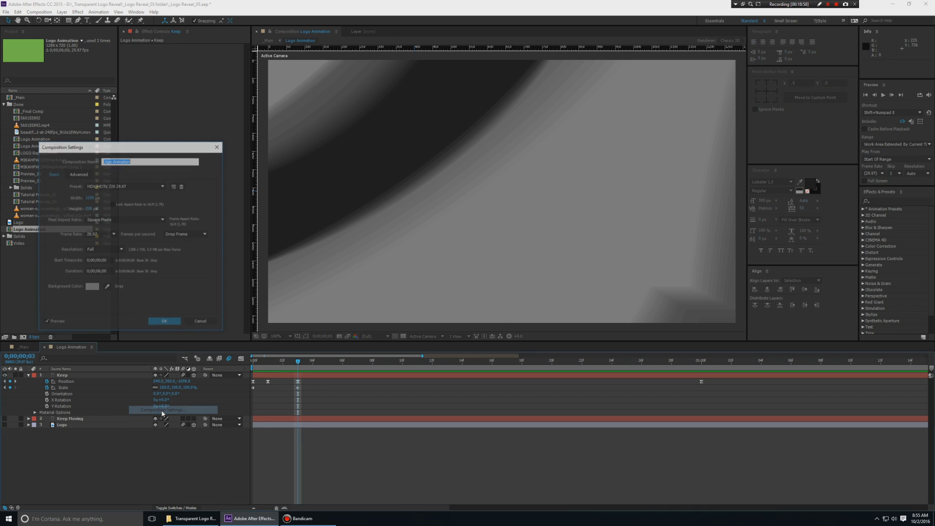
click(83, 173)
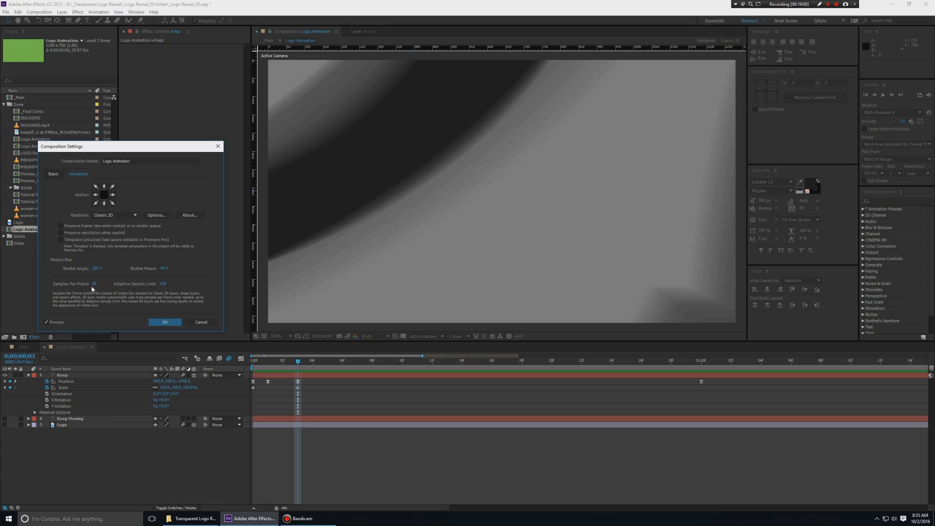
click(95, 283)
key(Return)
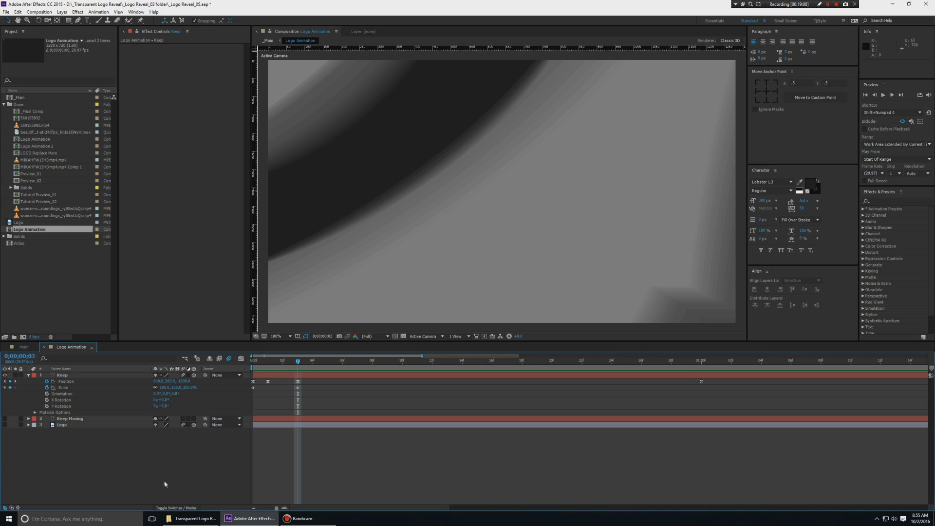
- Return to the _Main composition and preview the Keep text reveal over the video from before its start
key(ctrl+w)
click(456, 369)
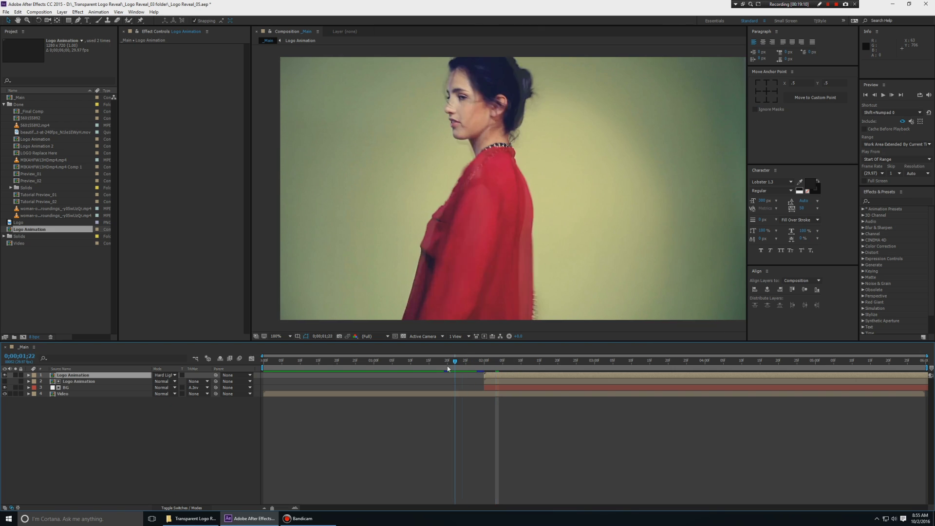
key(space)
click(484, 363)
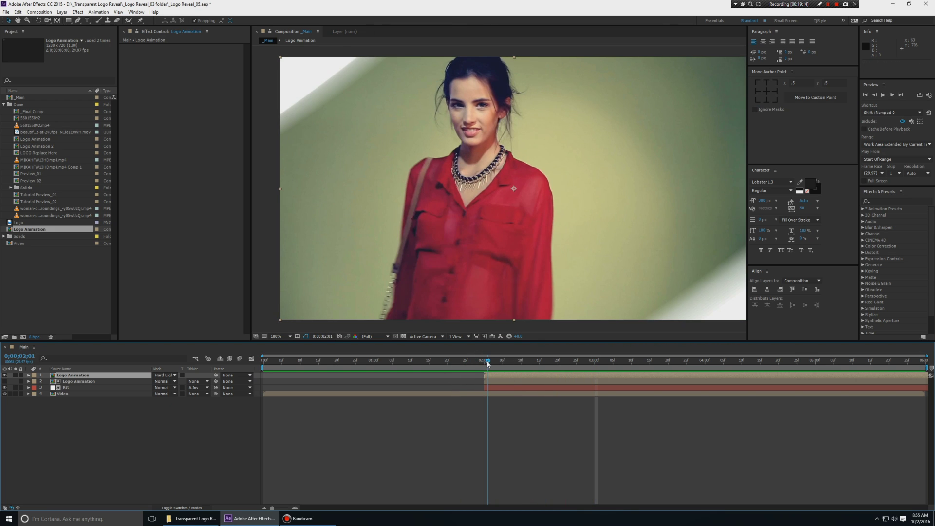
drag(489, 363, 546, 369)
key(space)
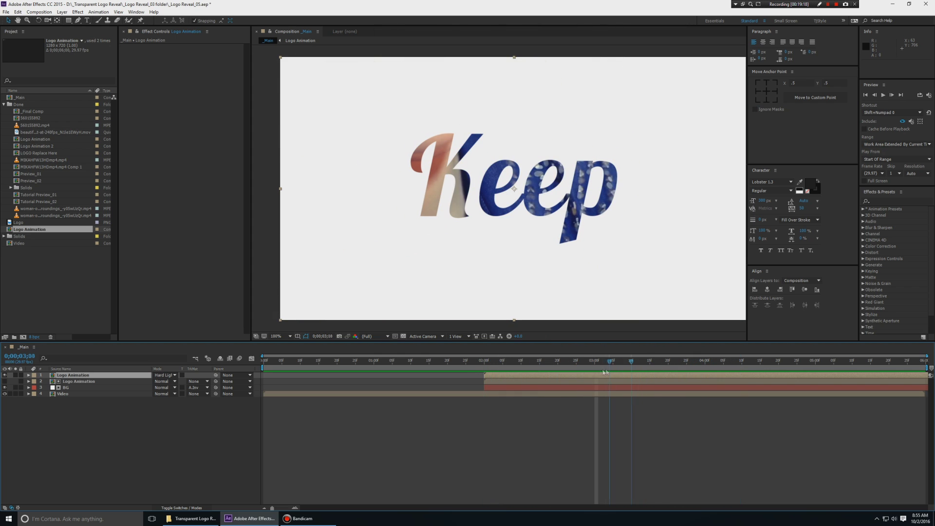
- In the Logo Animation composition, trim the Keep layer's end at 0;00;01;05
double_click(516, 377)
click(701, 363)
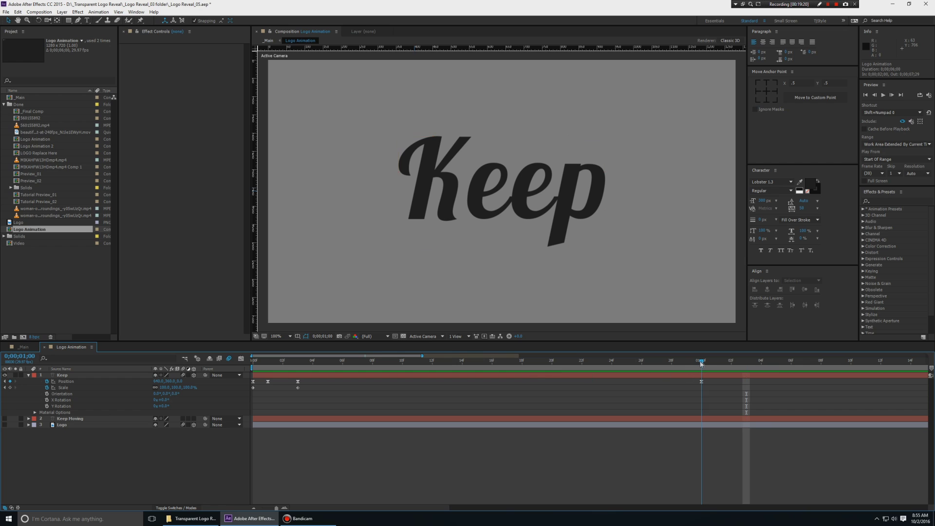
key(minus)
key(minus)
key(minus)
key(u)
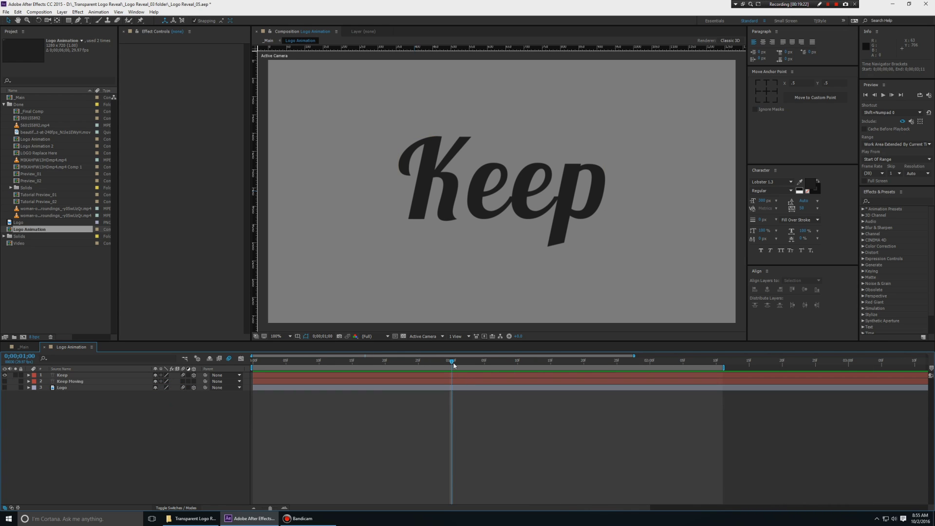
drag(454, 365, 480, 373)
click(480, 375)
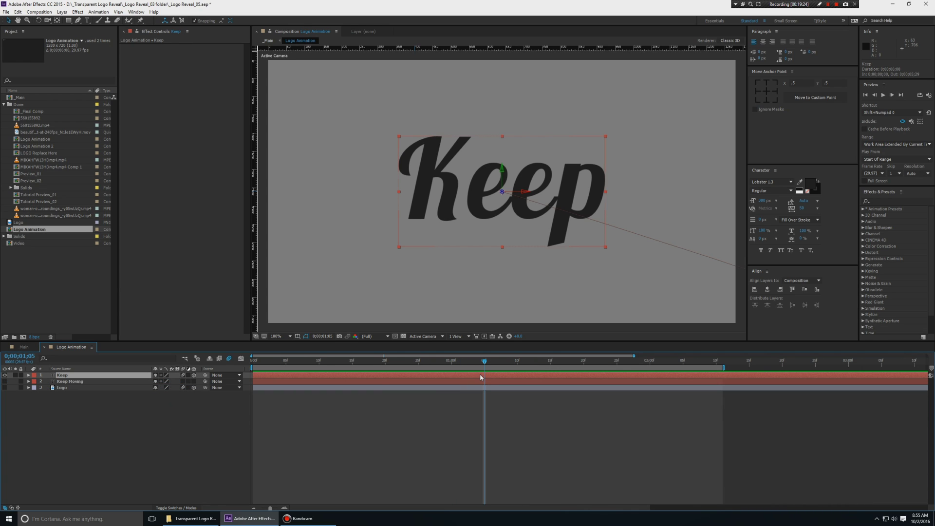
key(alt+bracketright)
click(472, 401)
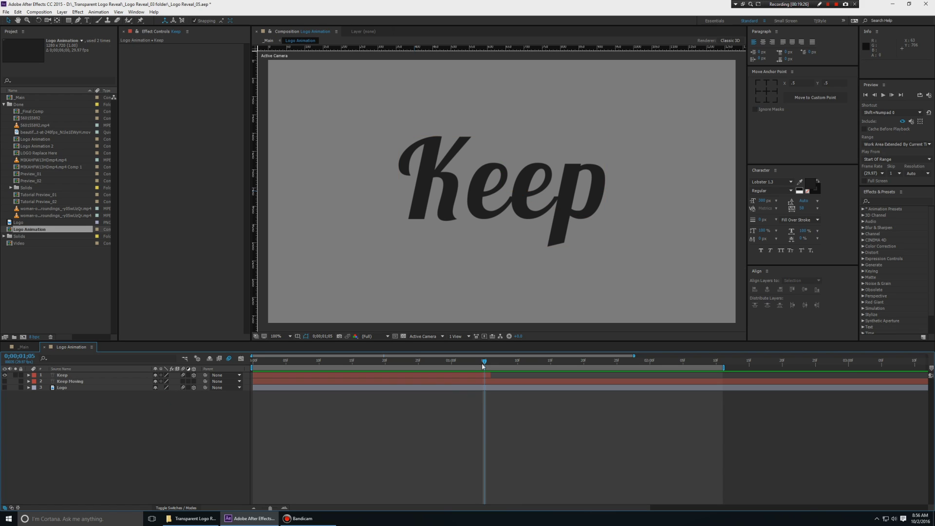
- At 0;00;01;06, create a new text layer reading "Changing"
drag(487, 361, 491, 361)
key(ctrl+t)
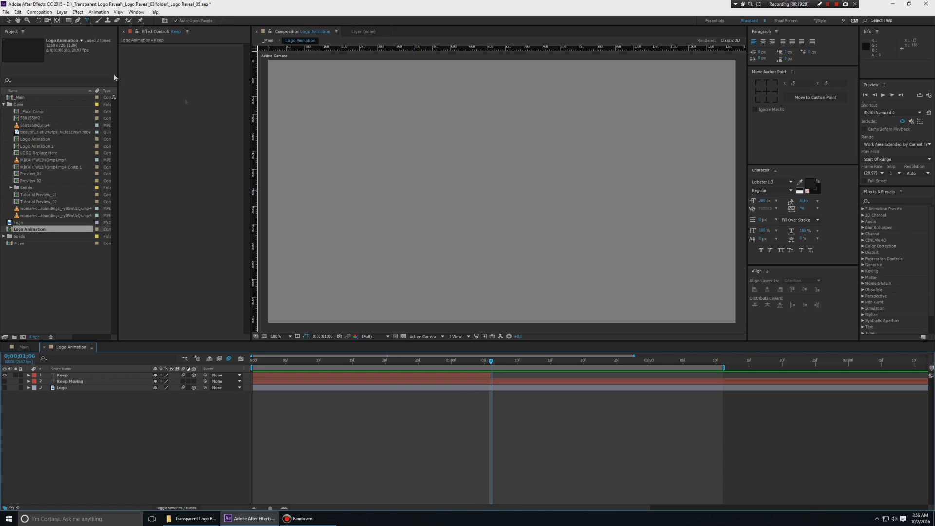
click(368, 178)
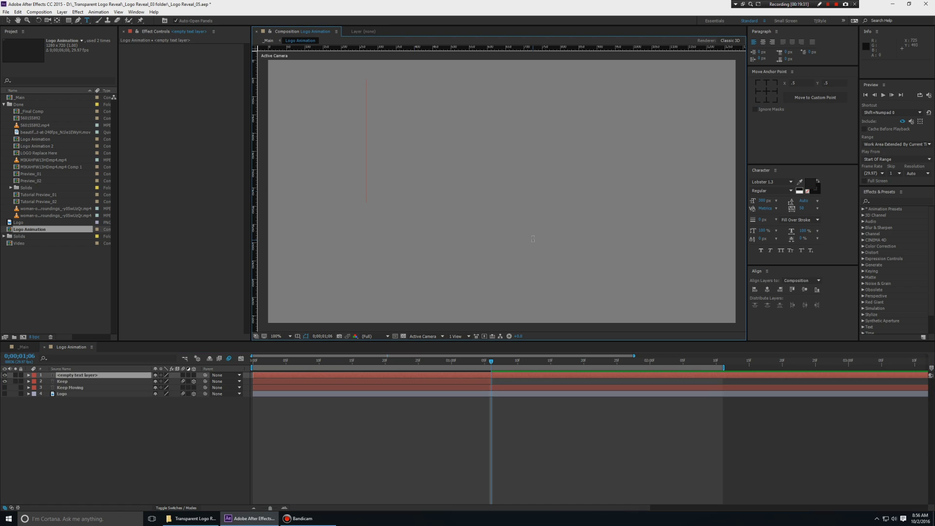
text(Changing)
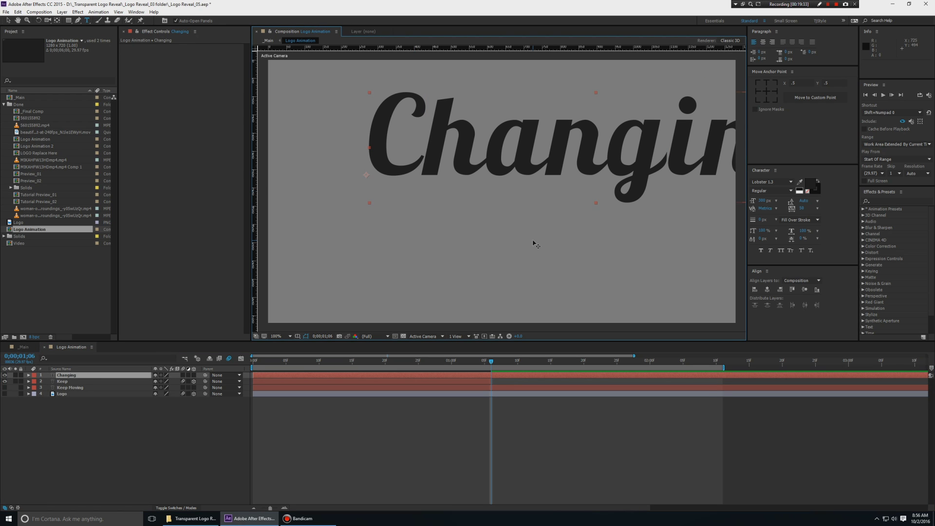
key(Escape)
- Scale down the Changing text so the whole word fits in the frame, and place it near the centre
key(v)
drag(699, 157, 612, 193)
drag(731, 129, 602, 153)
drag(563, 190, 624, 193)
- Tighten the kerning between letters of the Changing text and nudge the layer slightly closer to the frame's centre
double_click(629, 202)
key(Left)
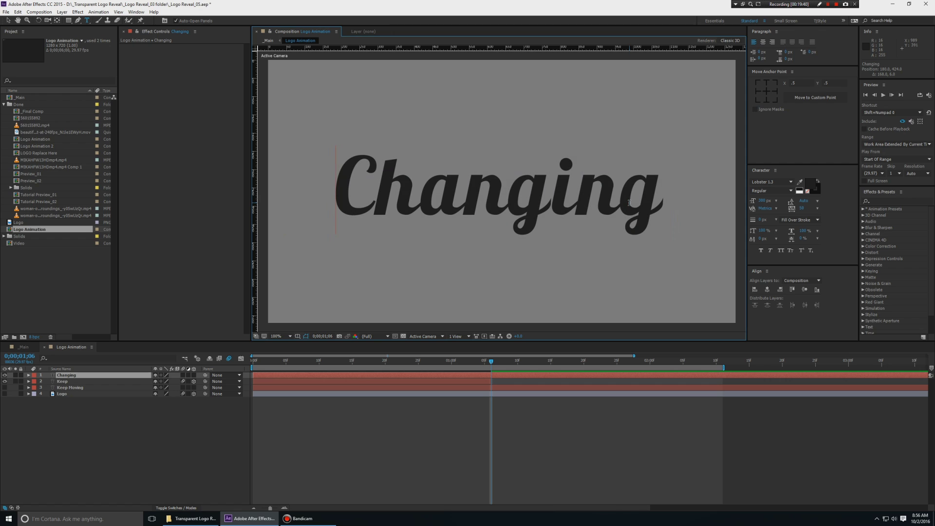
key(Right)
key(alt+Left)
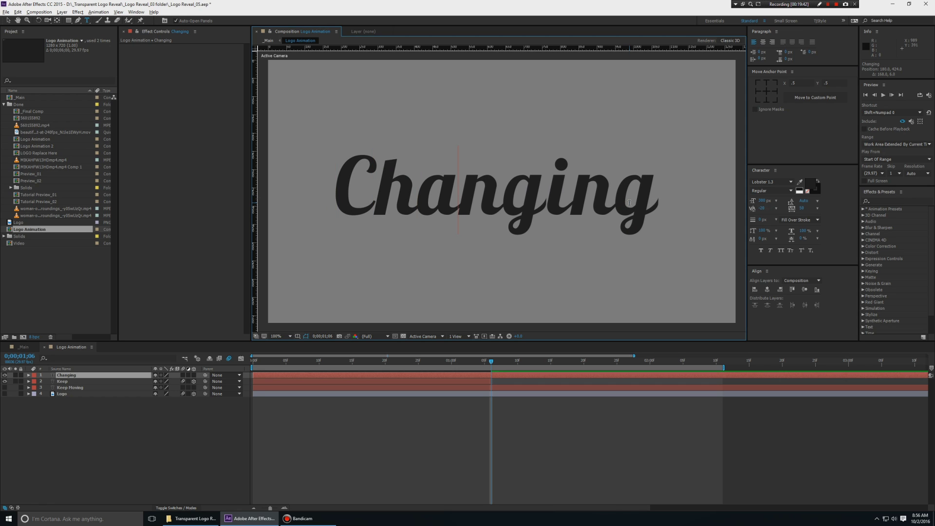
key(alt+Left)
key(Right)
key(alt+Left)
key(Right)
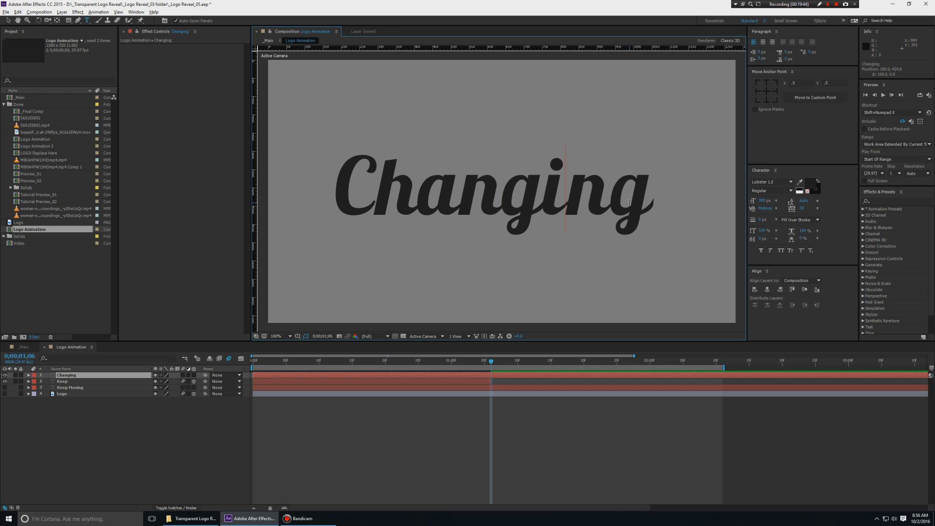
key(alt+Left)
key(Right)
key(alt+Left)
key(alt+Left)
key(Left)
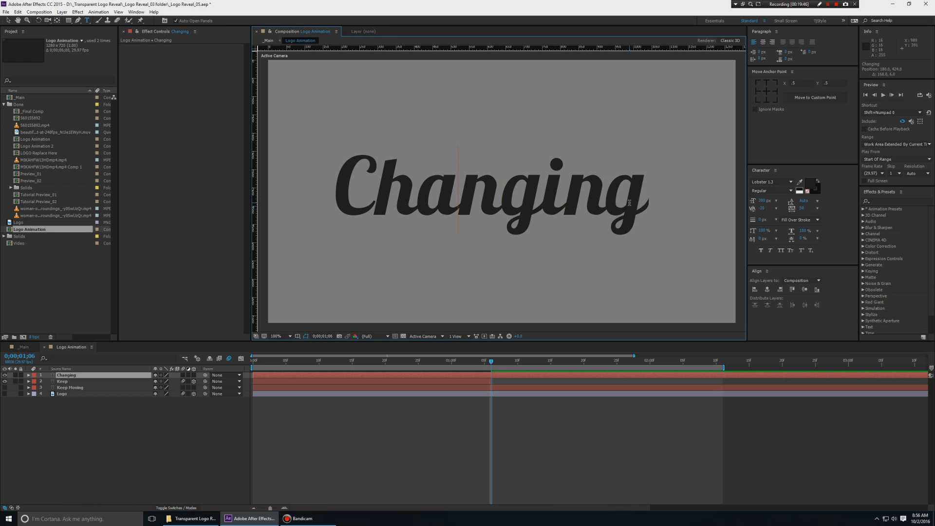
key(Escape)
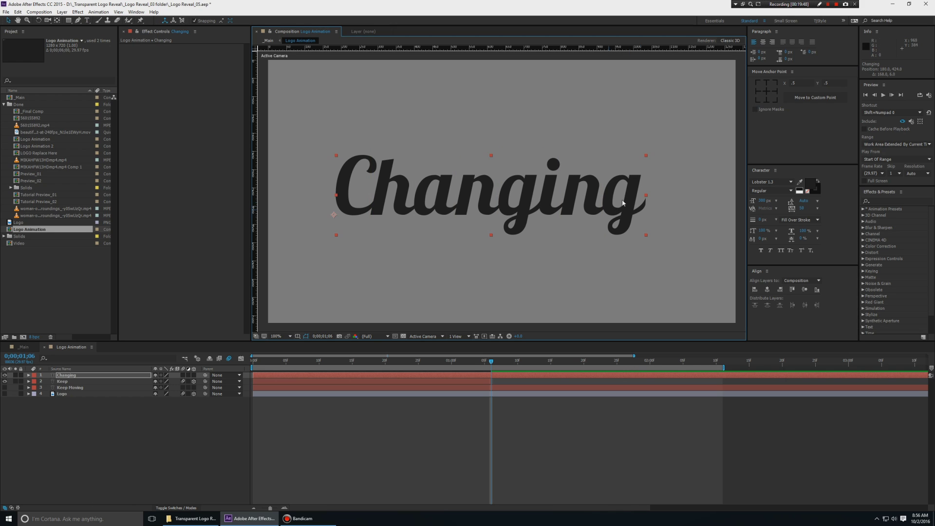
drag(577, 201, 580, 198)
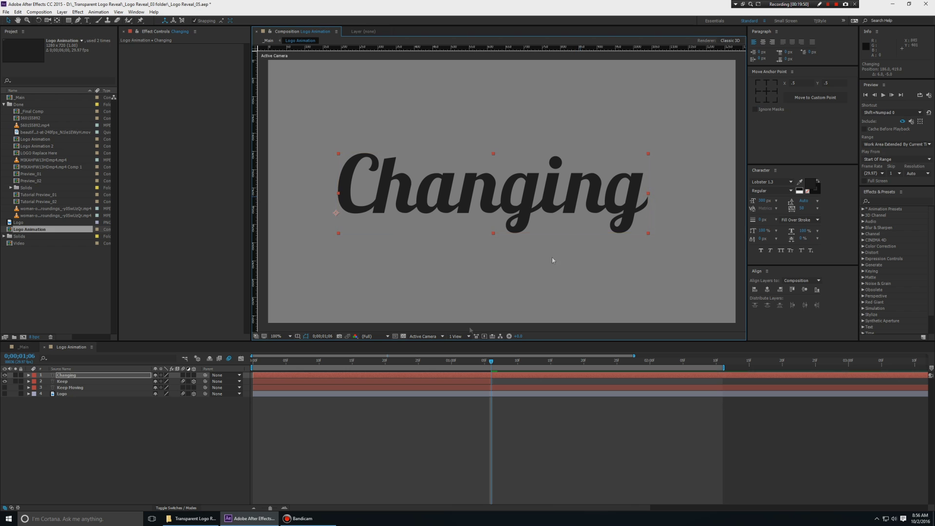
- Return to _Main and preview the reveal from 0;00;01;14 with the Changing text added
click(112, 450)
key(ctrl+w)
drag(458, 363, 426, 364)
key(space)
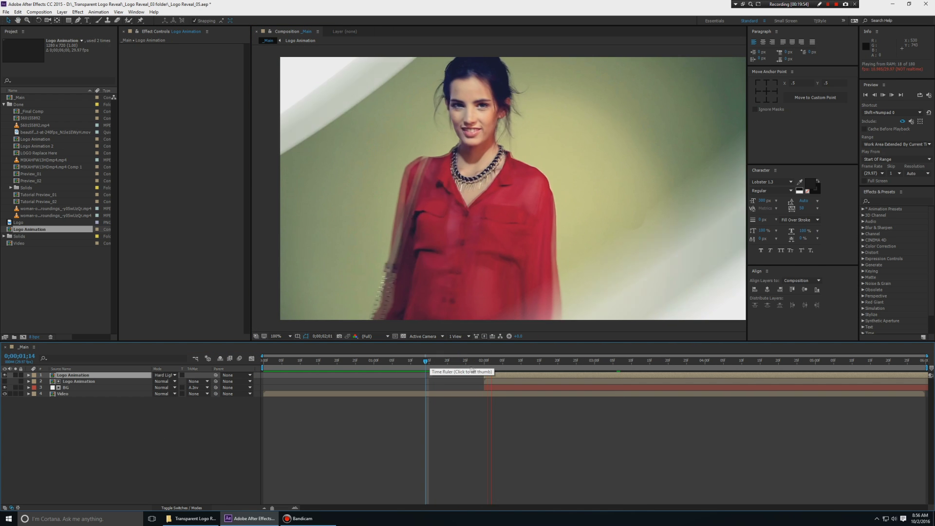
key(space)
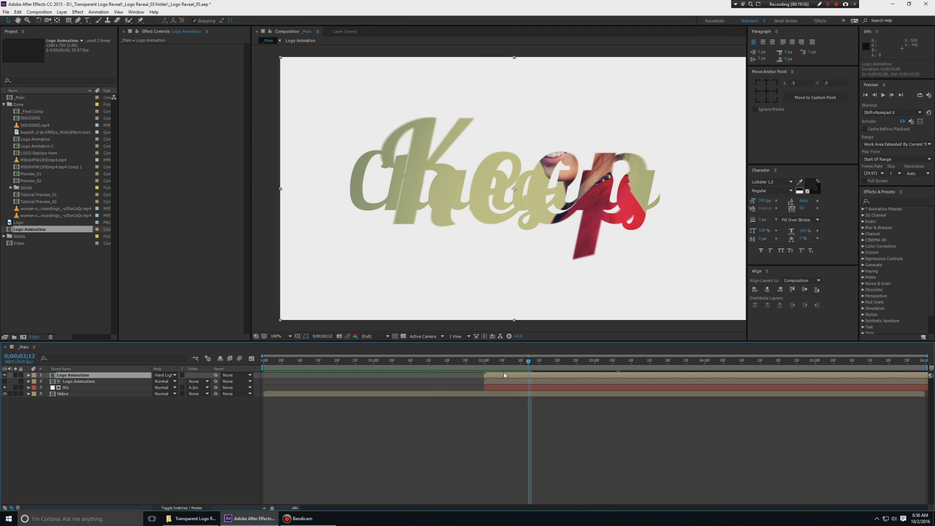
- In the Logo Animation composition, trim the Changing layer's start to 0;00;01;07
double_click(504, 375)
drag(333, 366, 311, 361)
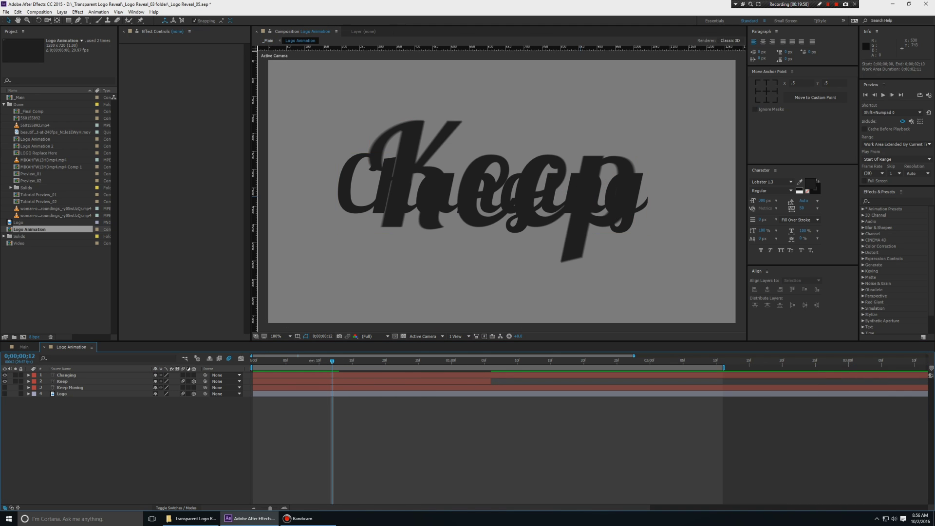
click(498, 366)
click(495, 375)
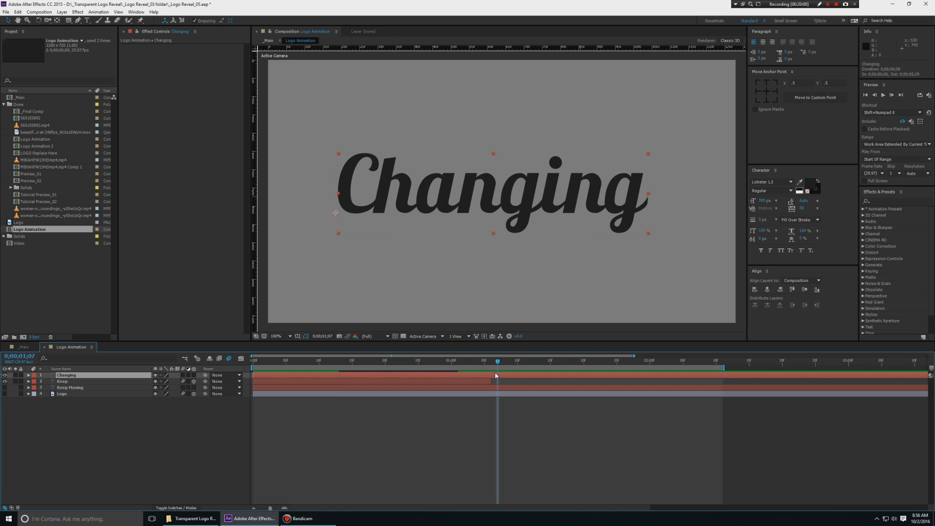
key(alt+bracketleft)
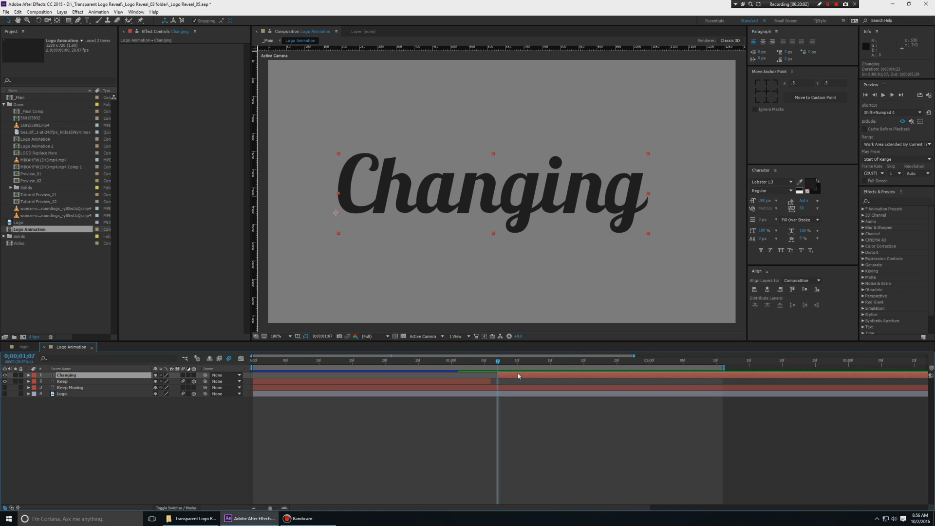
- Return to _Main and preview the transition from Keep to Changing, starting at 0;00;01;25
click(355, 429)
key(ctrl+w)
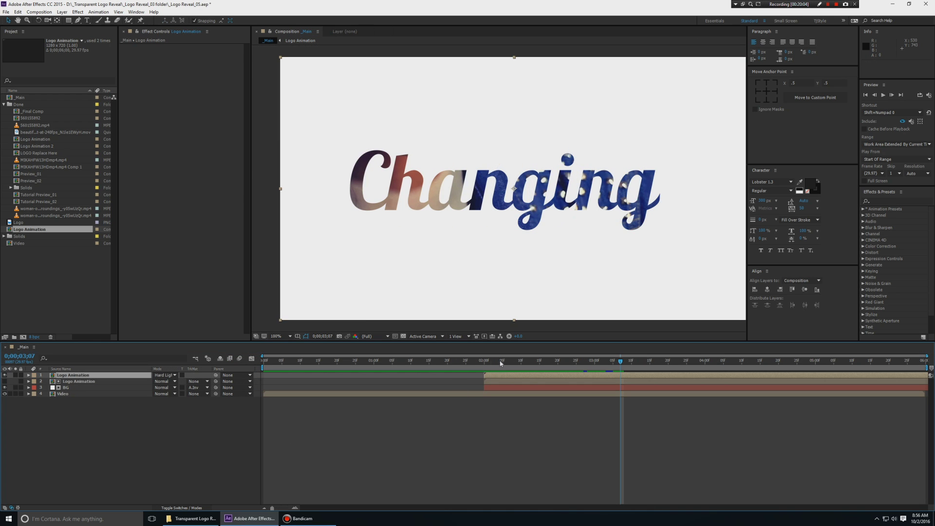
drag(498, 362, 466, 362)
key(space)
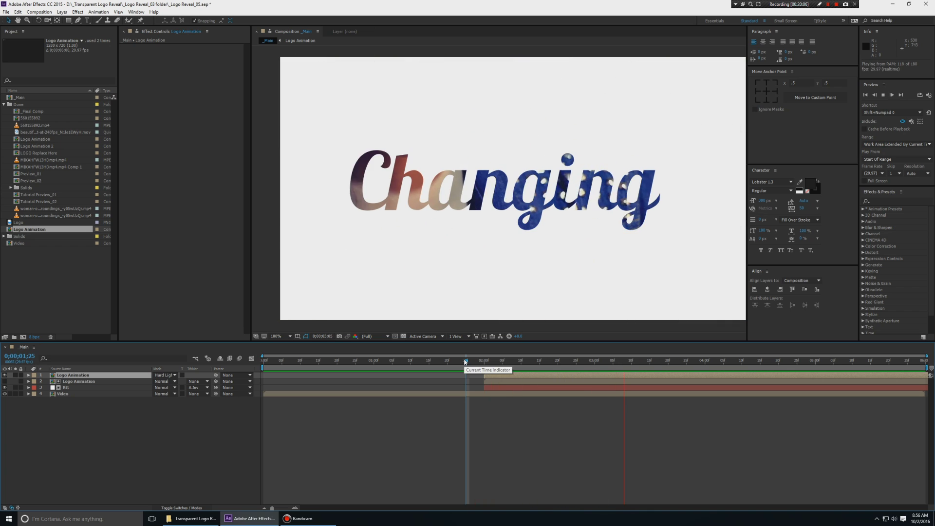
key(space)
- In the Logo Animation composition, hide the Changing and Keep layers and show the Keep Moving and Logo layers
double_click(544, 385)
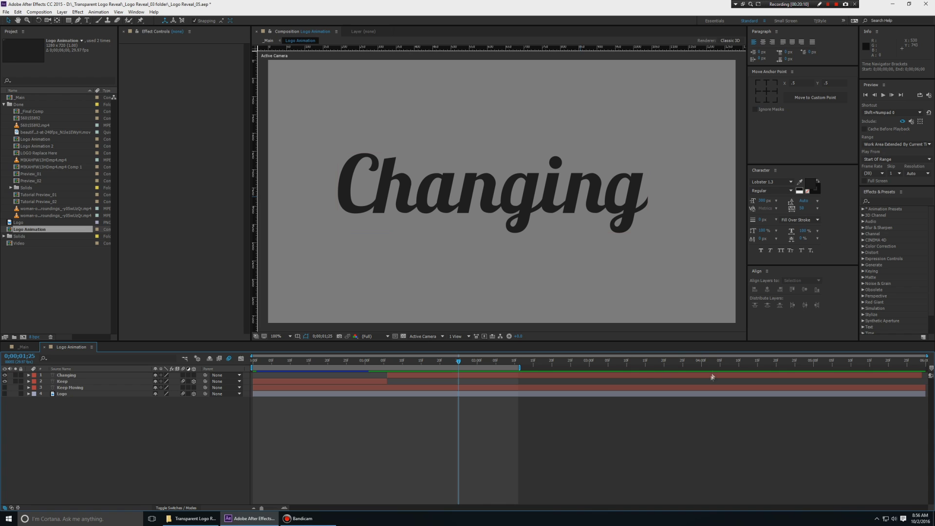
key(ctrl+w)
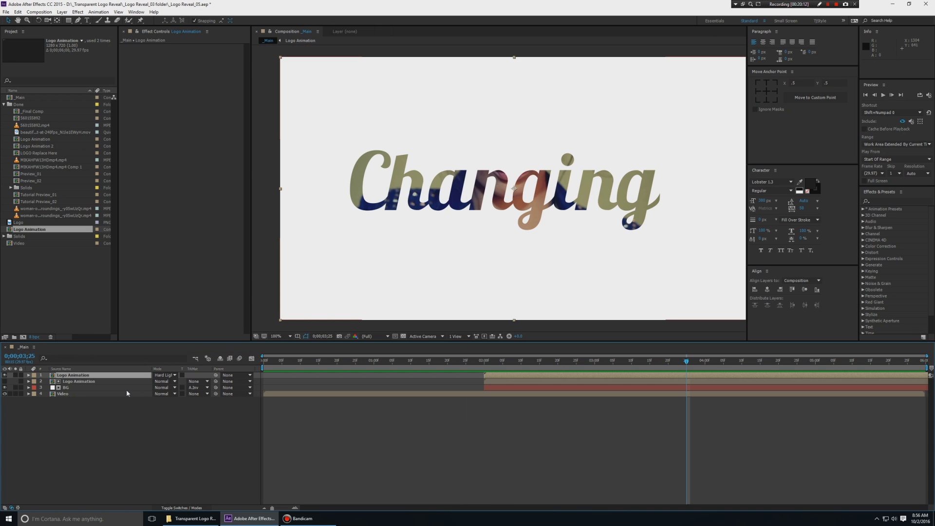
double_click(118, 379)
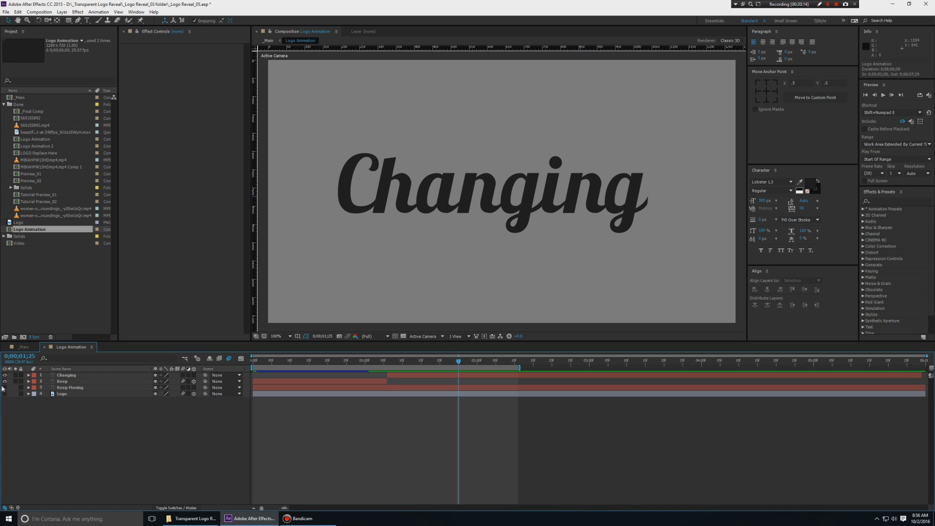
drag(5, 382, 4, 375)
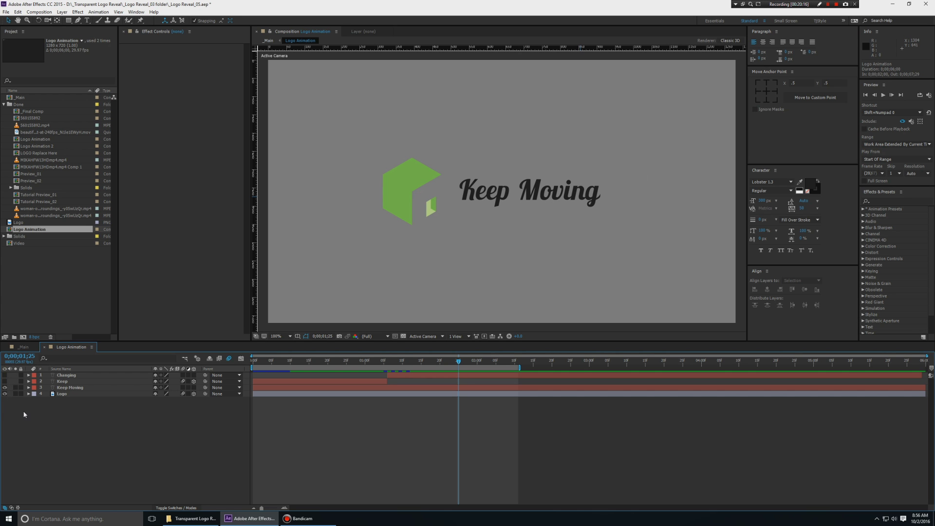
- Preview the logo and Keep Moving reveal in _Main, and reopen the Logo Animation composition
key(ctrl+w)
key(KP_0)
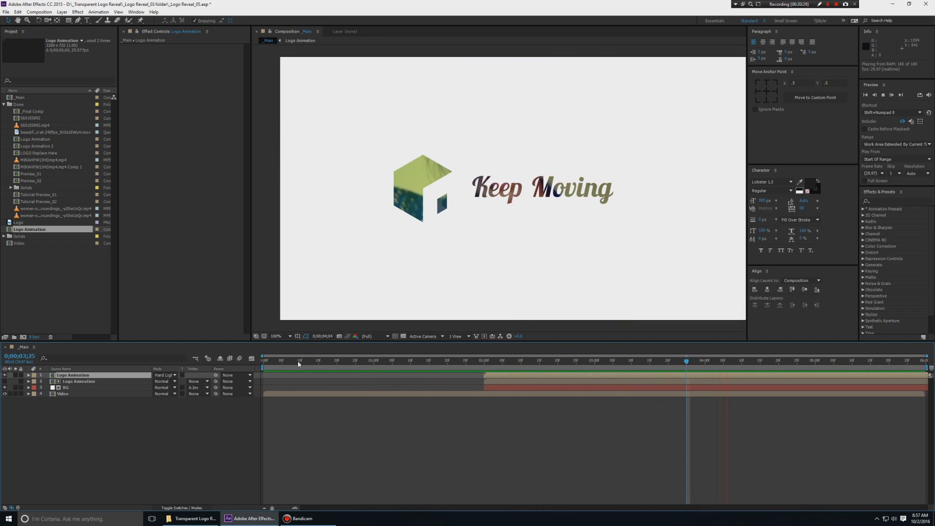
click(497, 362)
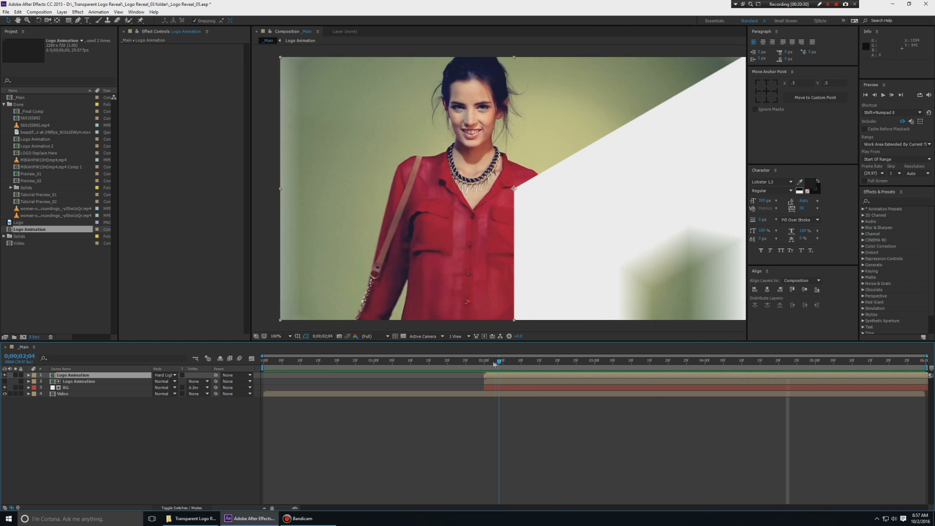
key(space)
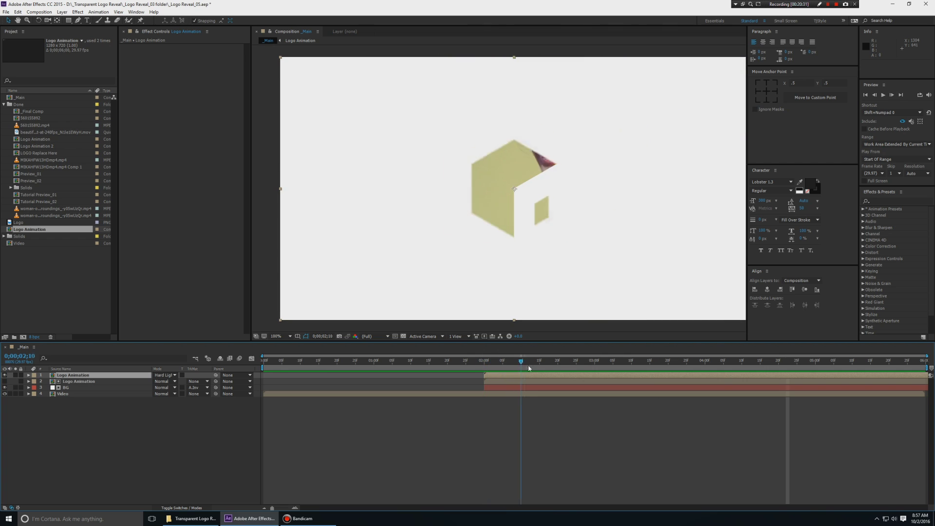
double_click(504, 377)
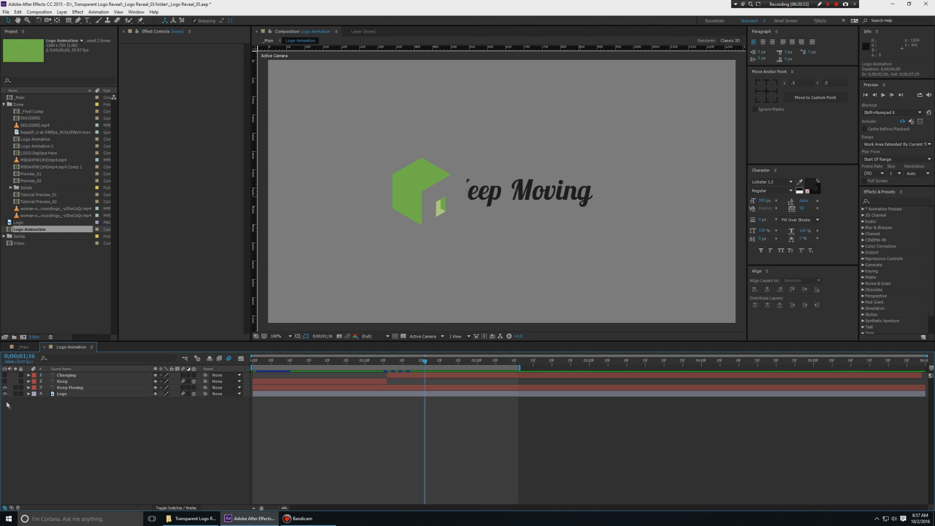
- In Logo Animation, show the Changing and Keep layers, hide Keep Moving and Logo, and scrub through the result in _Main
click(6, 375)
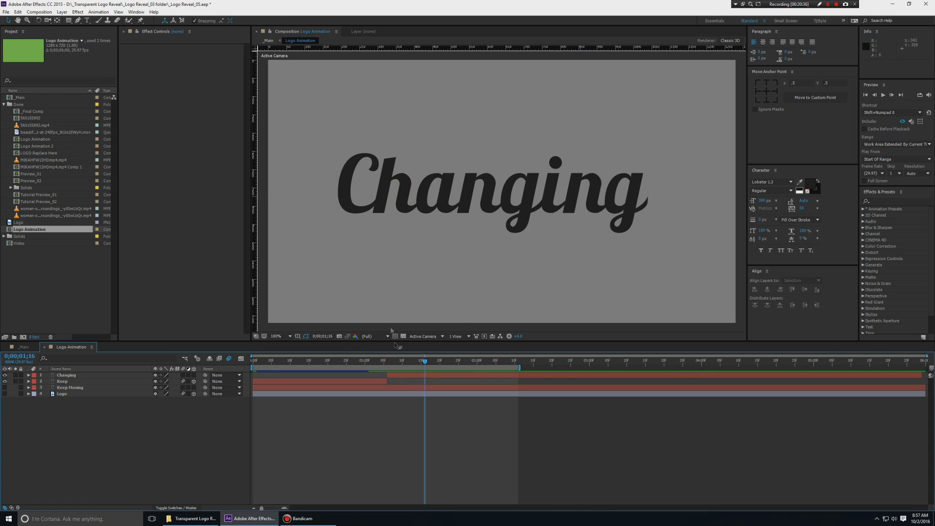
mouse_move(425, 363)
mouse_down()
mouse_move(371, 364)
mouse_move(408, 369)
mouse_up()
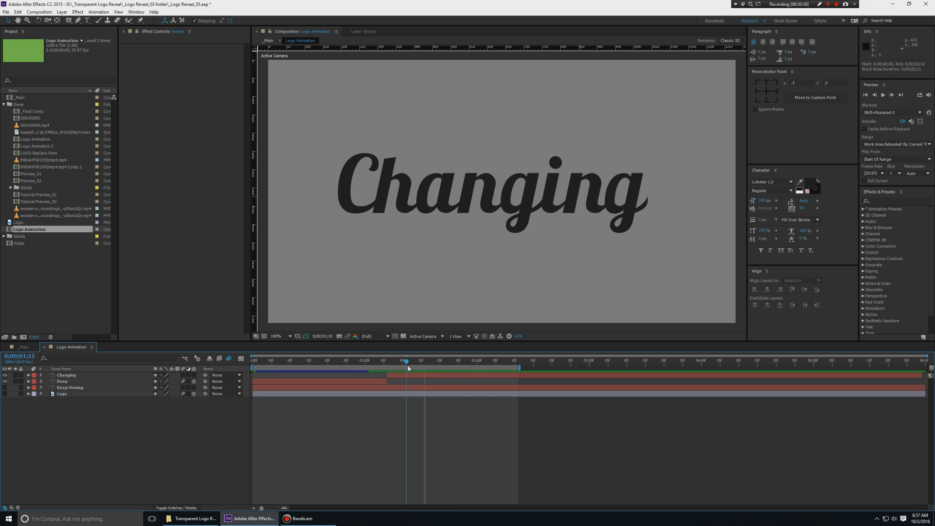
click(23, 348)
drag(478, 362, 687, 376)
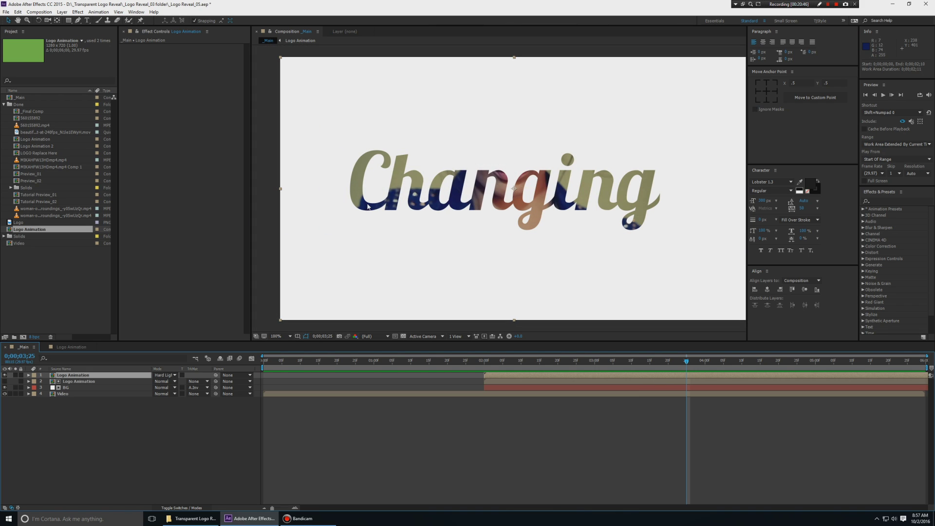
- In the Logo Animation composition, change the Keep text's fill colour to a bright sky blue
double_click(80, 382)
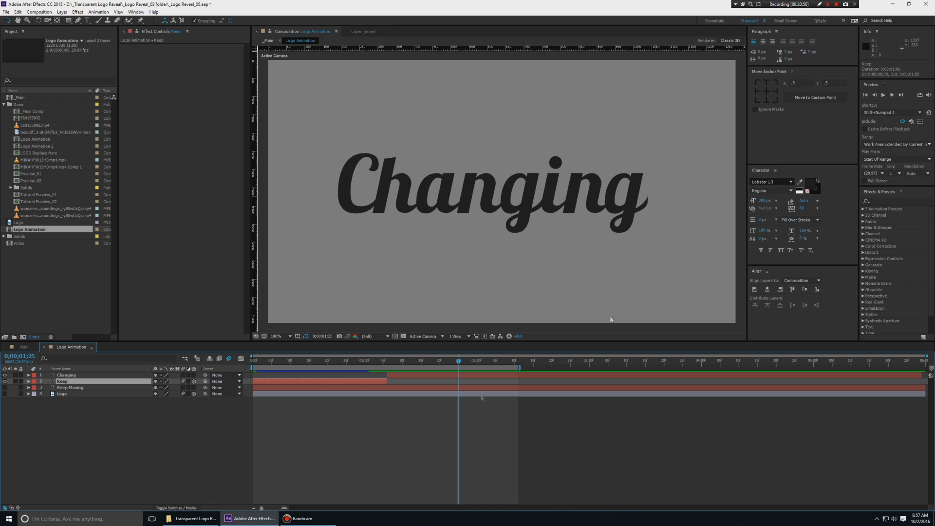
click(358, 361)
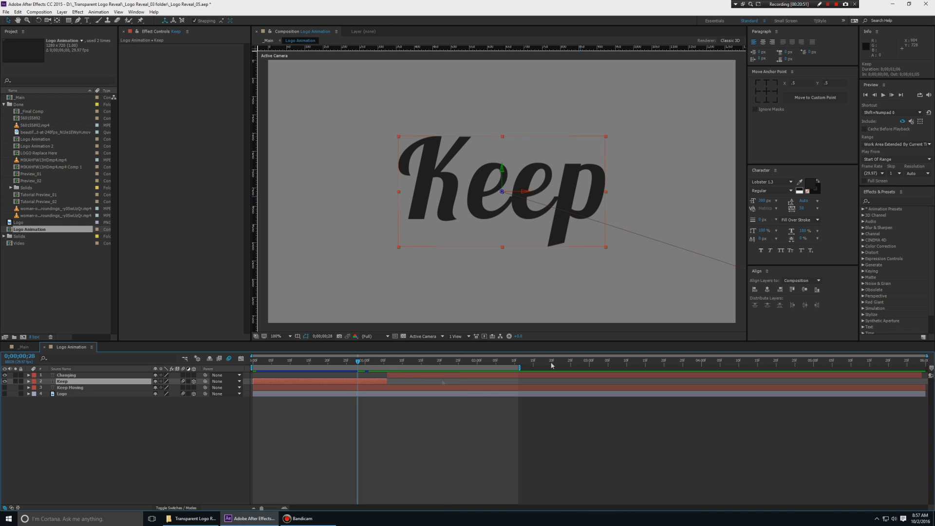
click(808, 191)
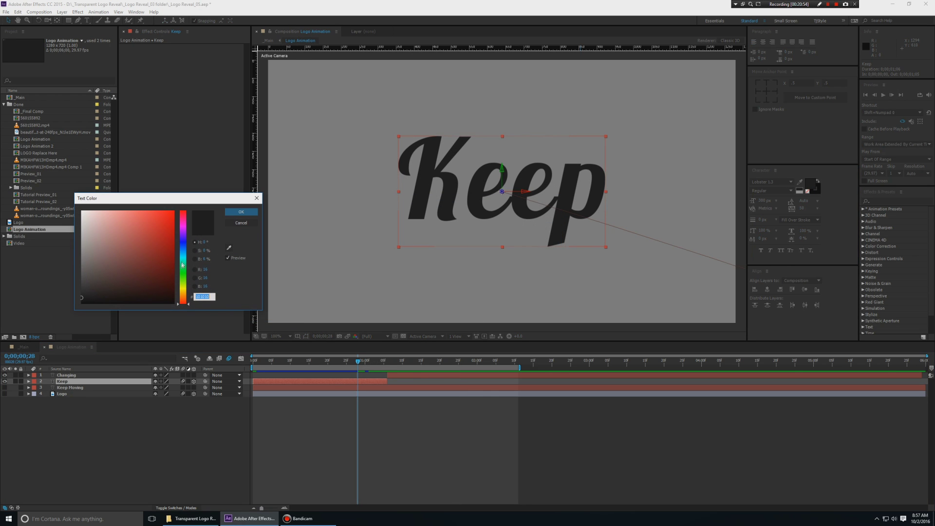
drag(182, 265, 158, 205)
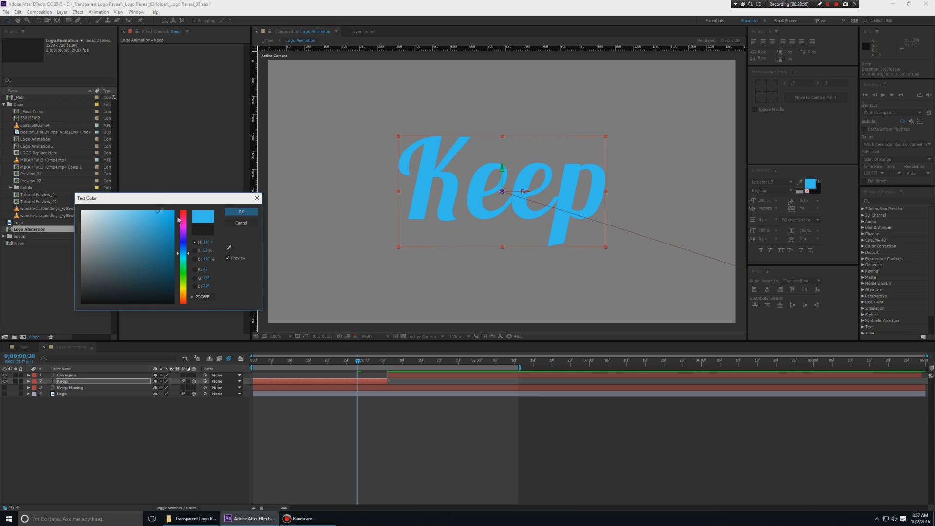
click(241, 212)
- Change the Changing text's fill colour to a bright magenta-purple
click(80, 377)
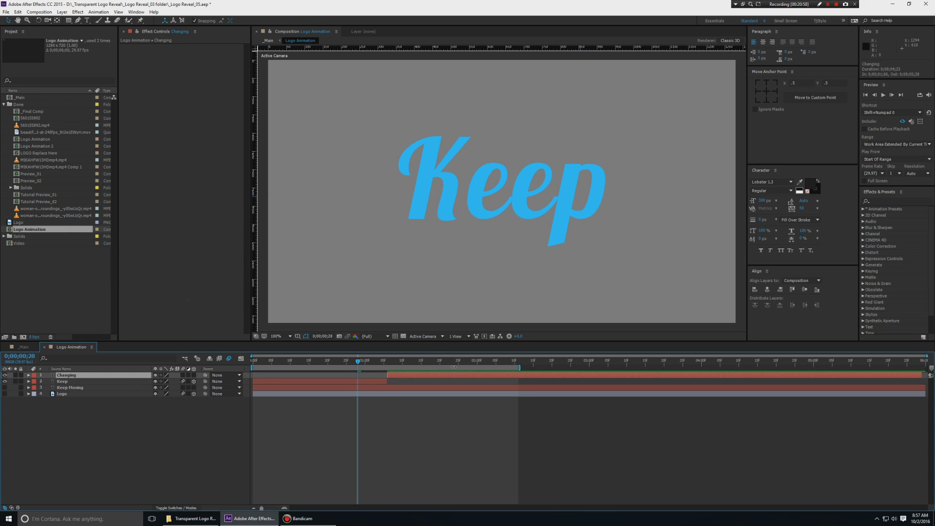
click(436, 361)
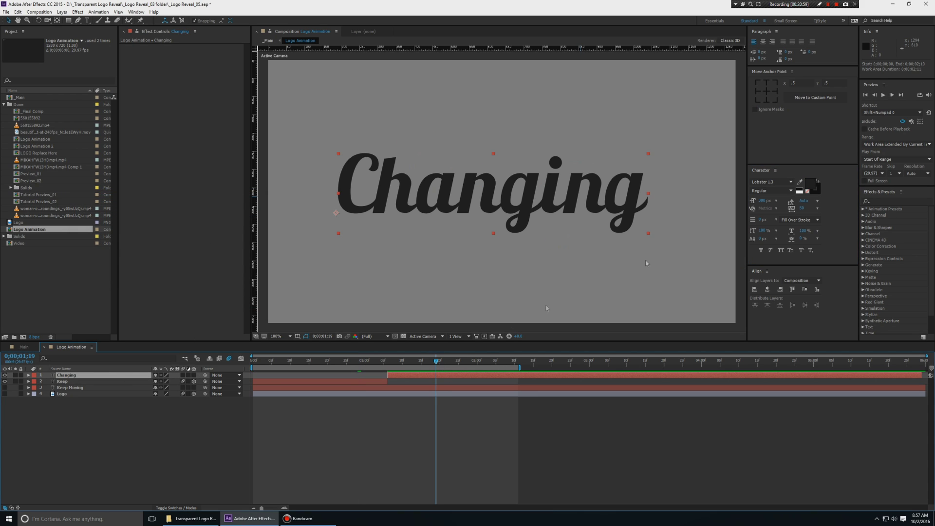
click(811, 186)
click(183, 228)
click(157, 211)
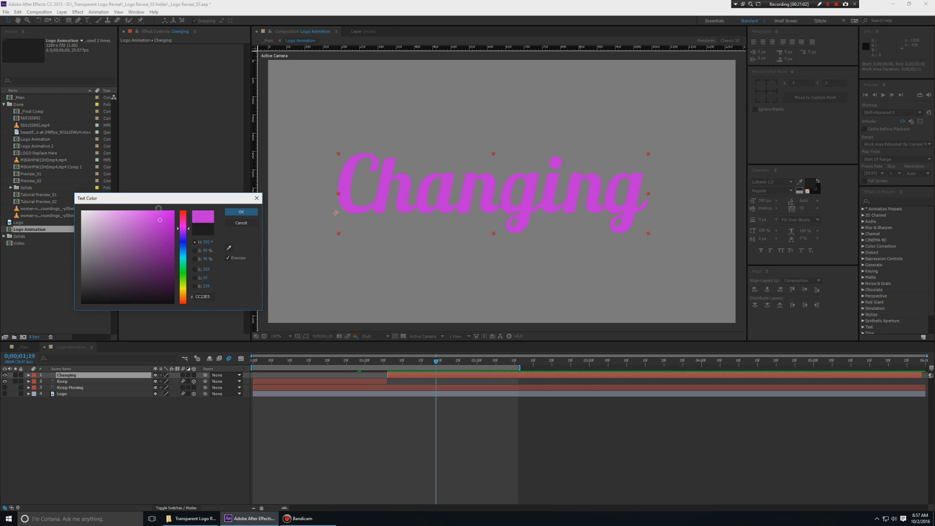
click(228, 213)
- Close the Logo Animation composition, and inspect the recoloured Keep and Changing text over the video in _Main
click(72, 442)
key(ctrl+w)
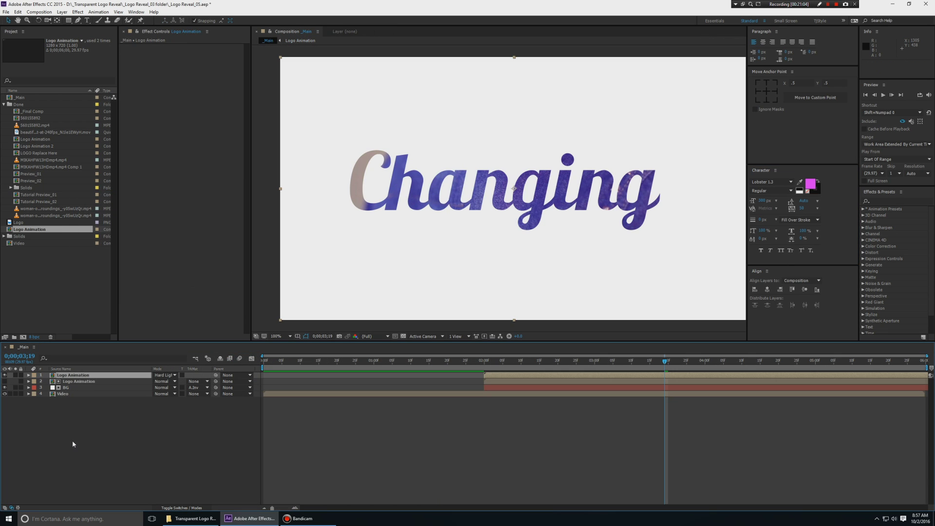
drag(471, 364, 568, 365)
key(space)
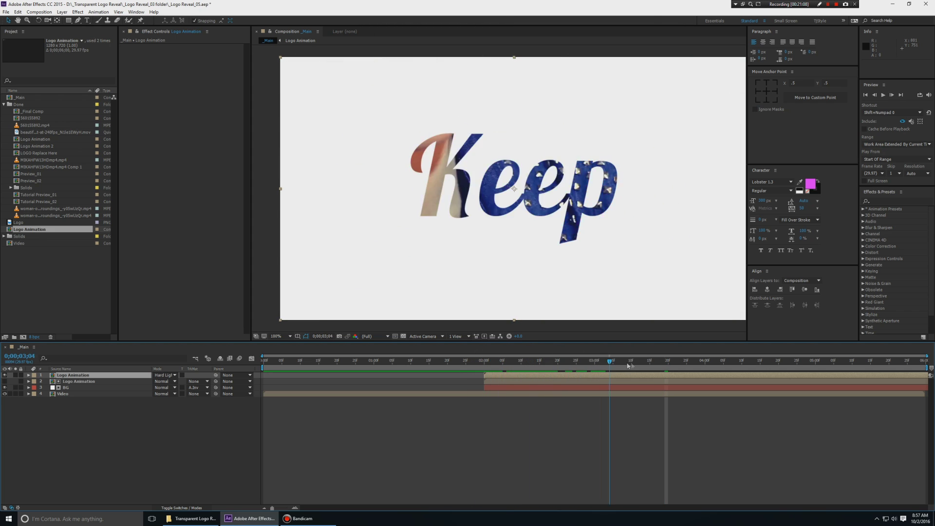
key(period)
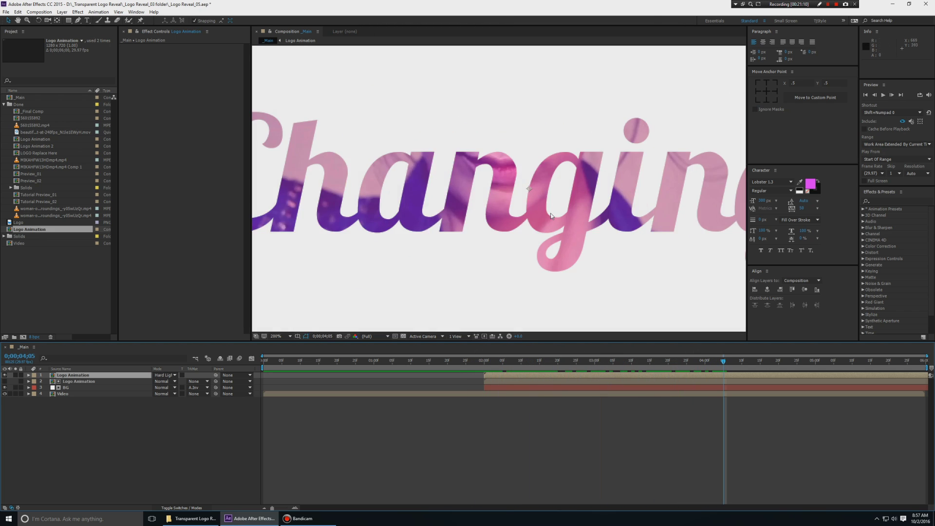
key(comma)
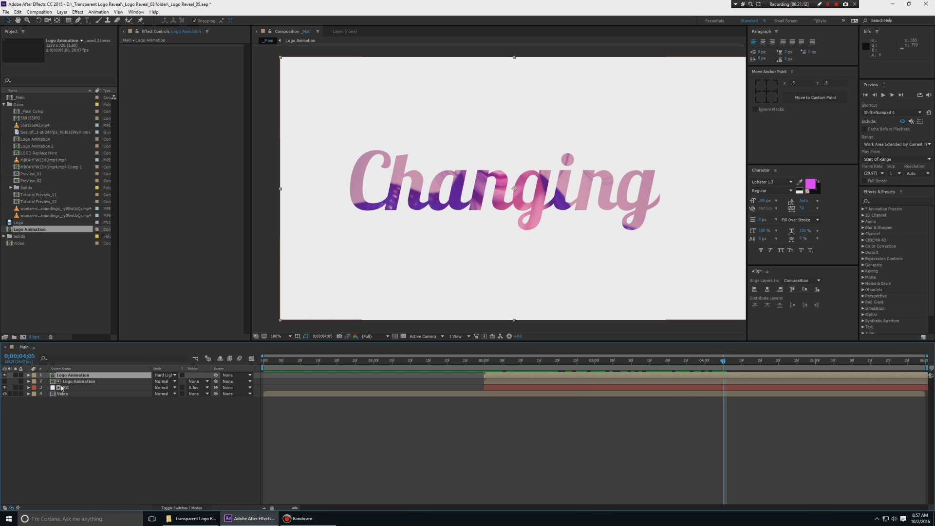
- Shift both Opacity keyframes of the top Logo Animation layer earlier, so the first sits at the layer's start, 0;00;02;00
key(u)
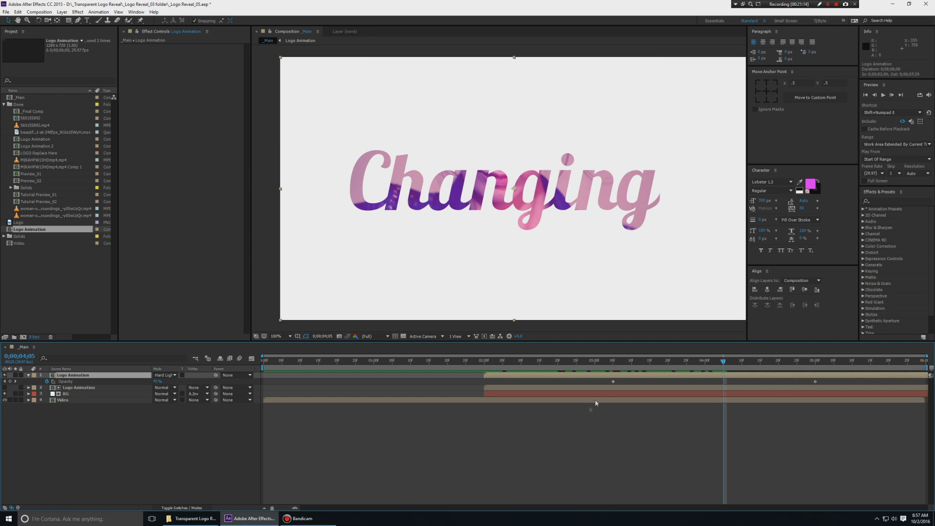
click(611, 365)
key(space)
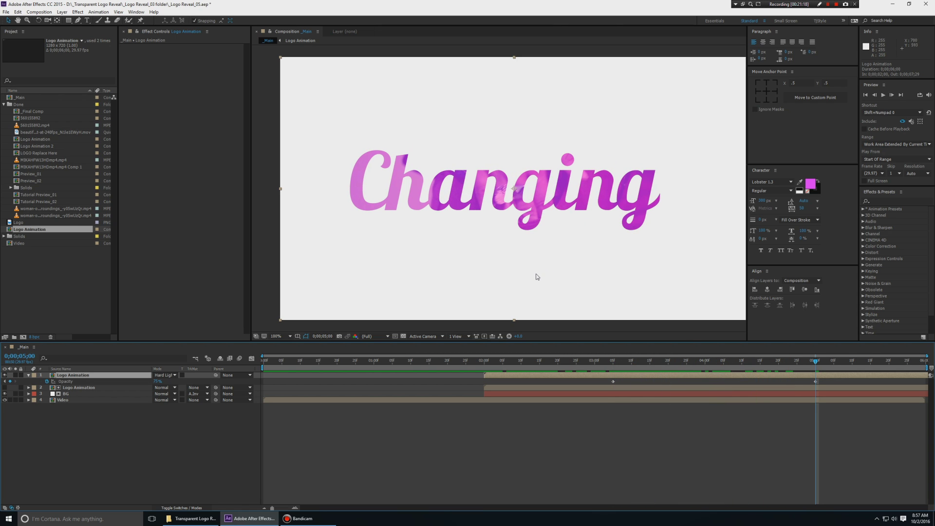
drag(499, 364, 543, 365)
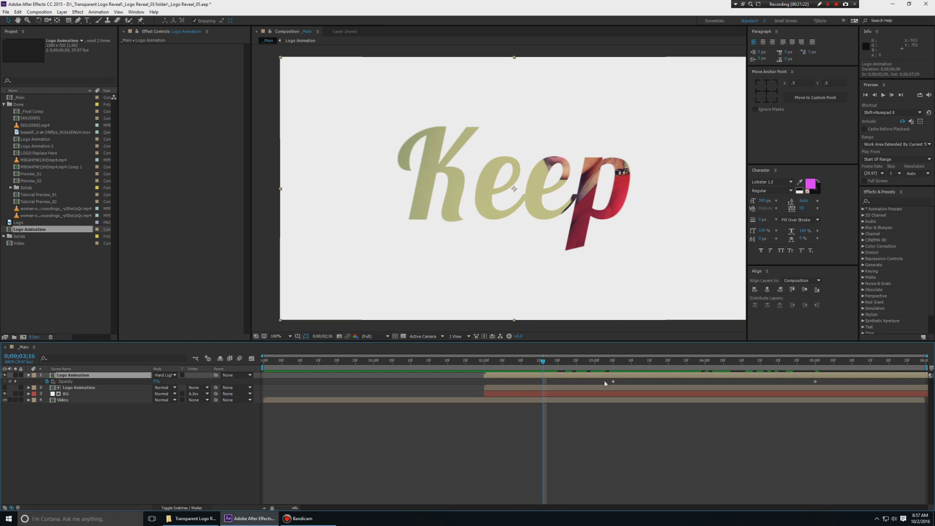
drag(604, 380, 834, 429)
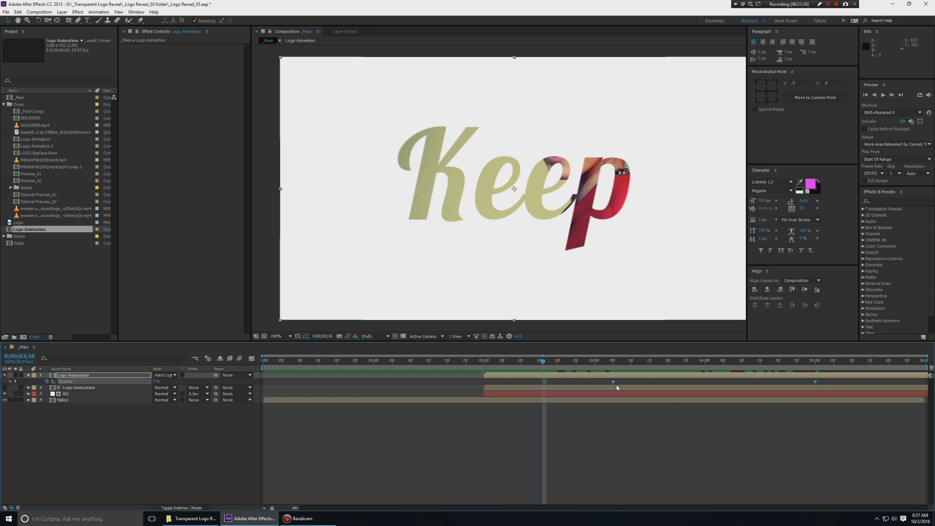
drag(613, 381, 485, 382)
- Preview the earlier colour fade on Keep and Changing in _Main, and collapse the top Logo Animation layer's keyframes
key(space)
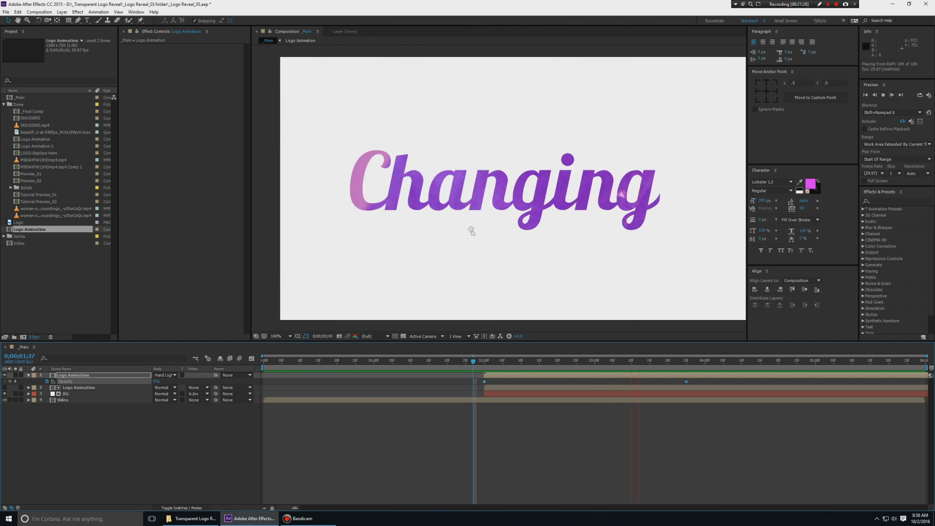
drag(469, 366, 602, 368)
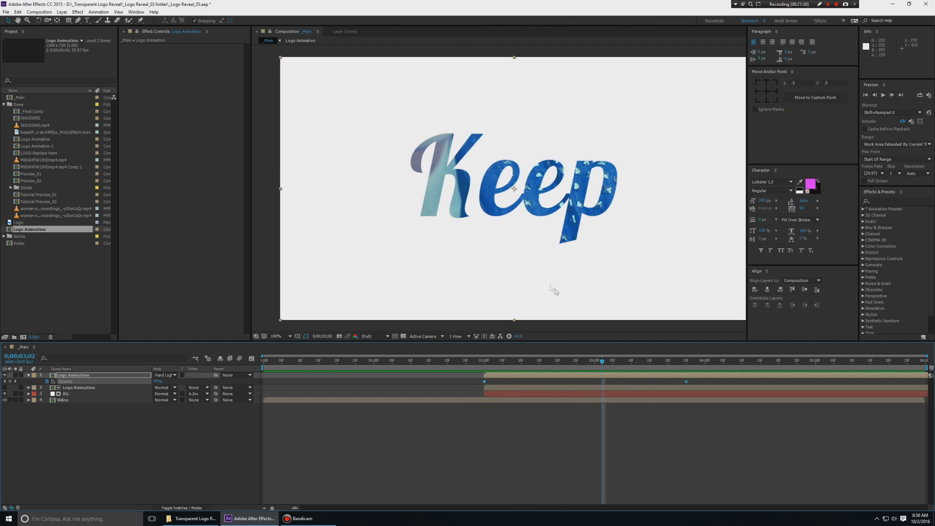
key(space)
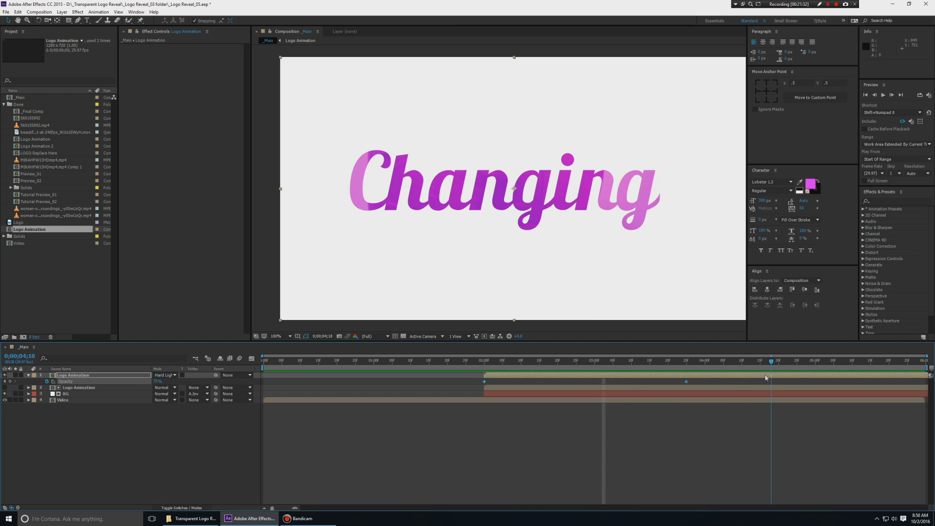
key(space)
click(305, 486)
key(u)
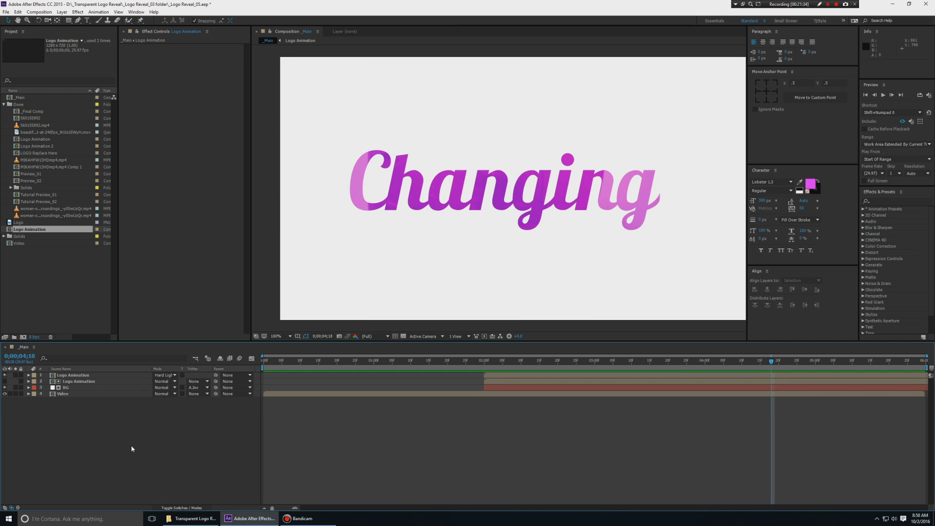
key(space)
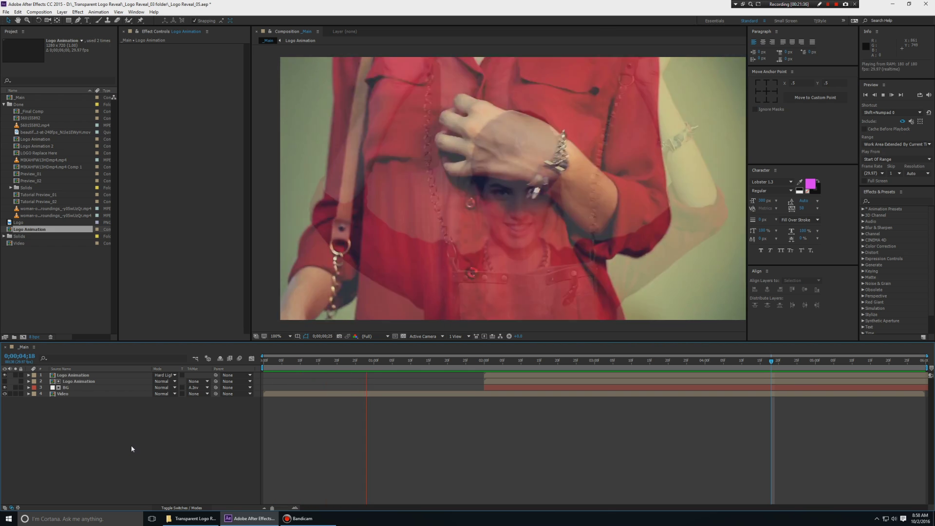